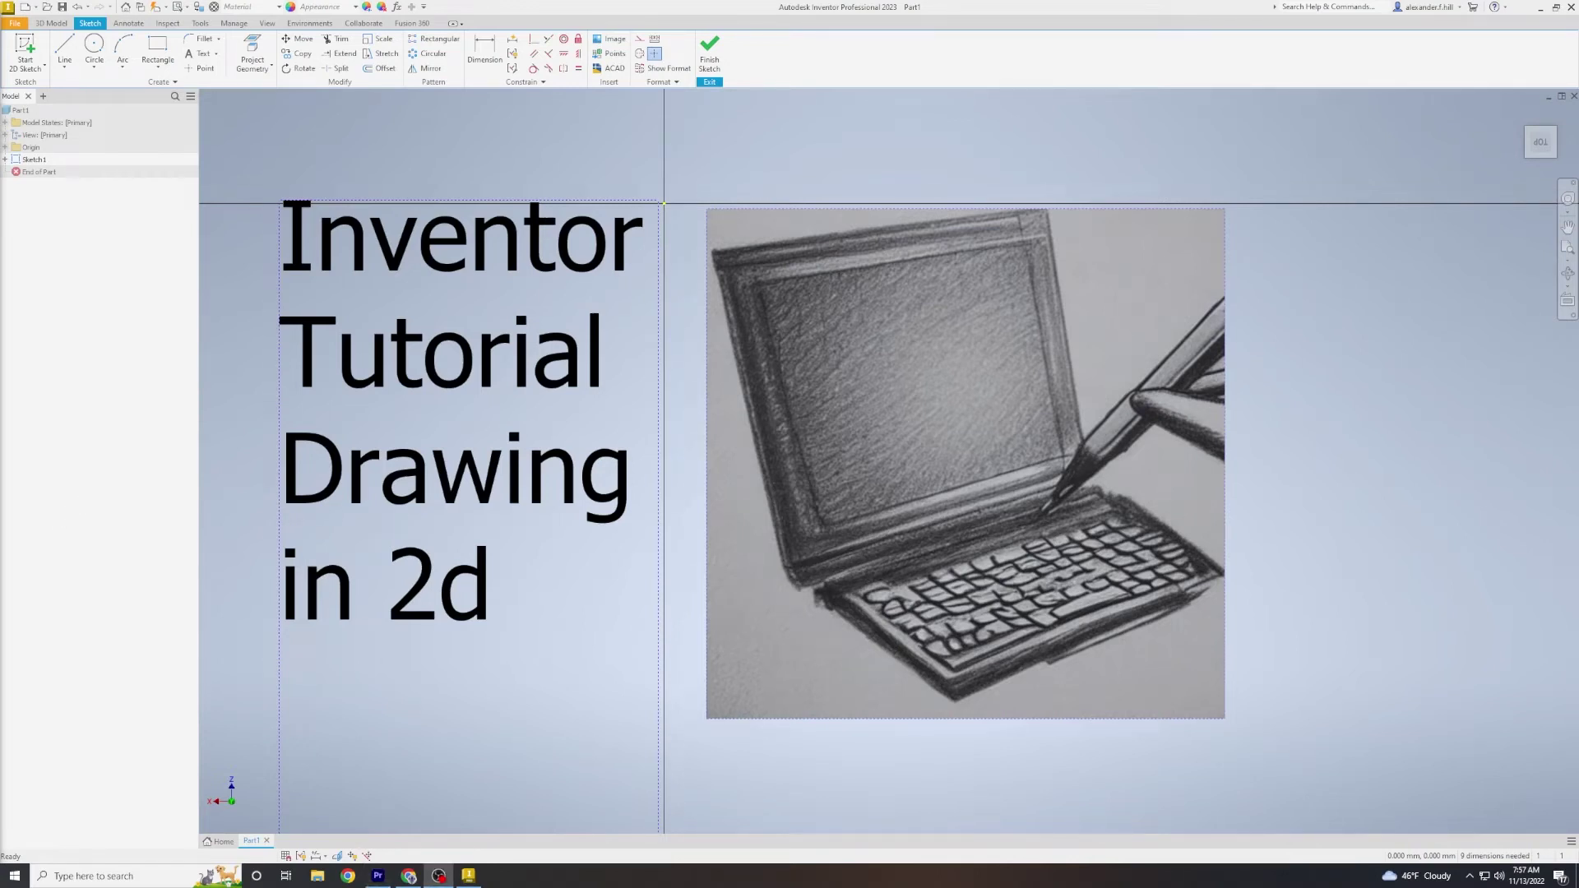
Step: Finish the arrow sketch and select its four regions, including the half-circle, for extrusion
left_click(709, 51)
left_click(66, 54)
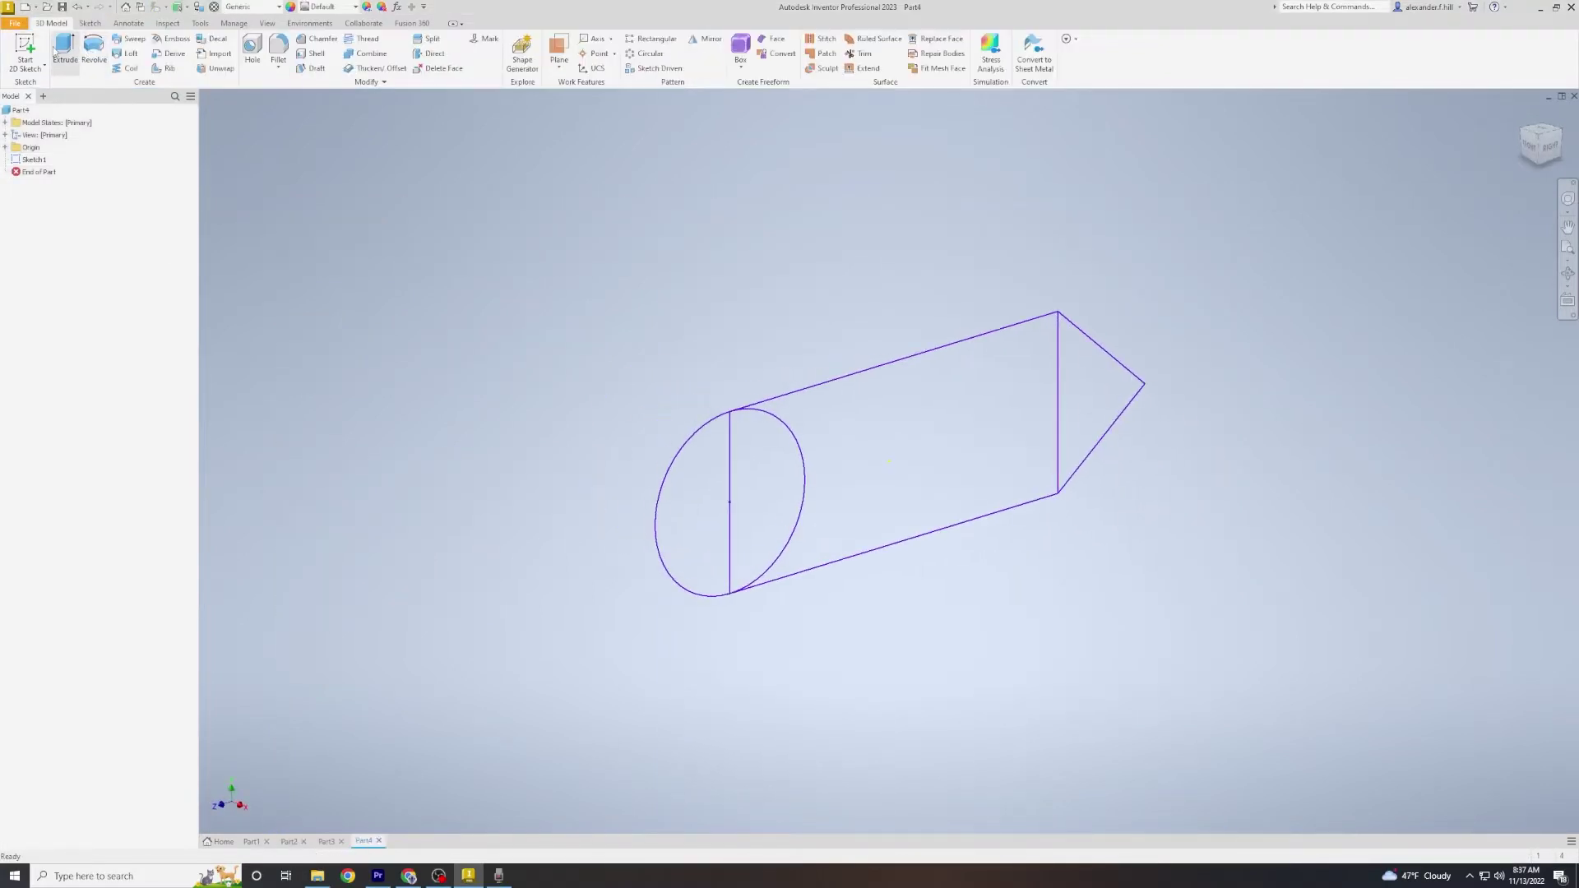
left_click(1093, 395)
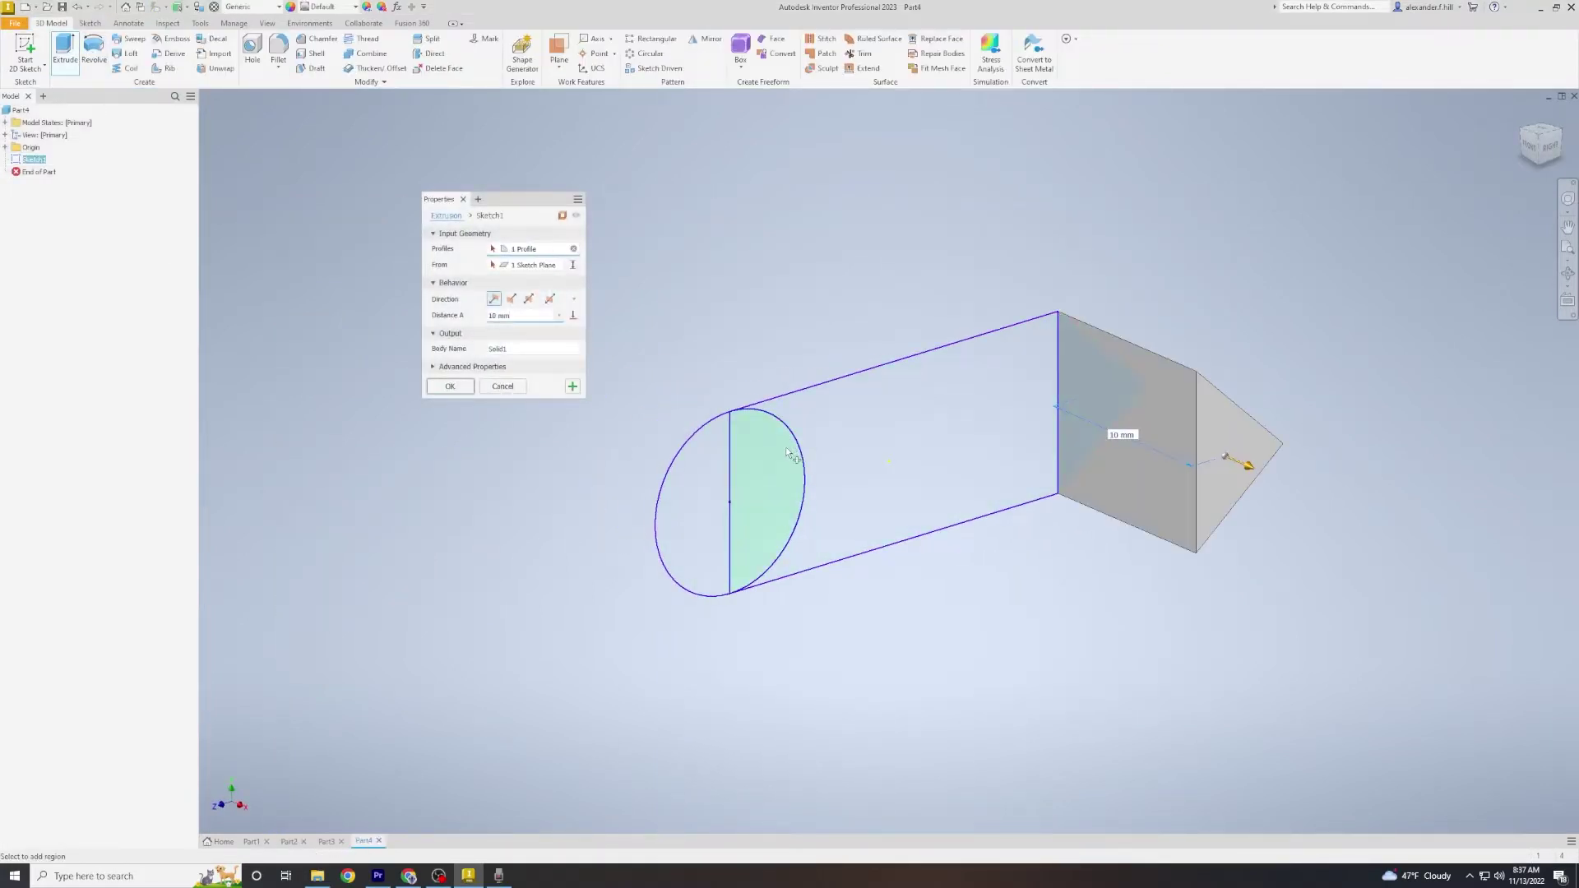
left_click(765, 494)
left_click(994, 383)
left_click(701, 473)
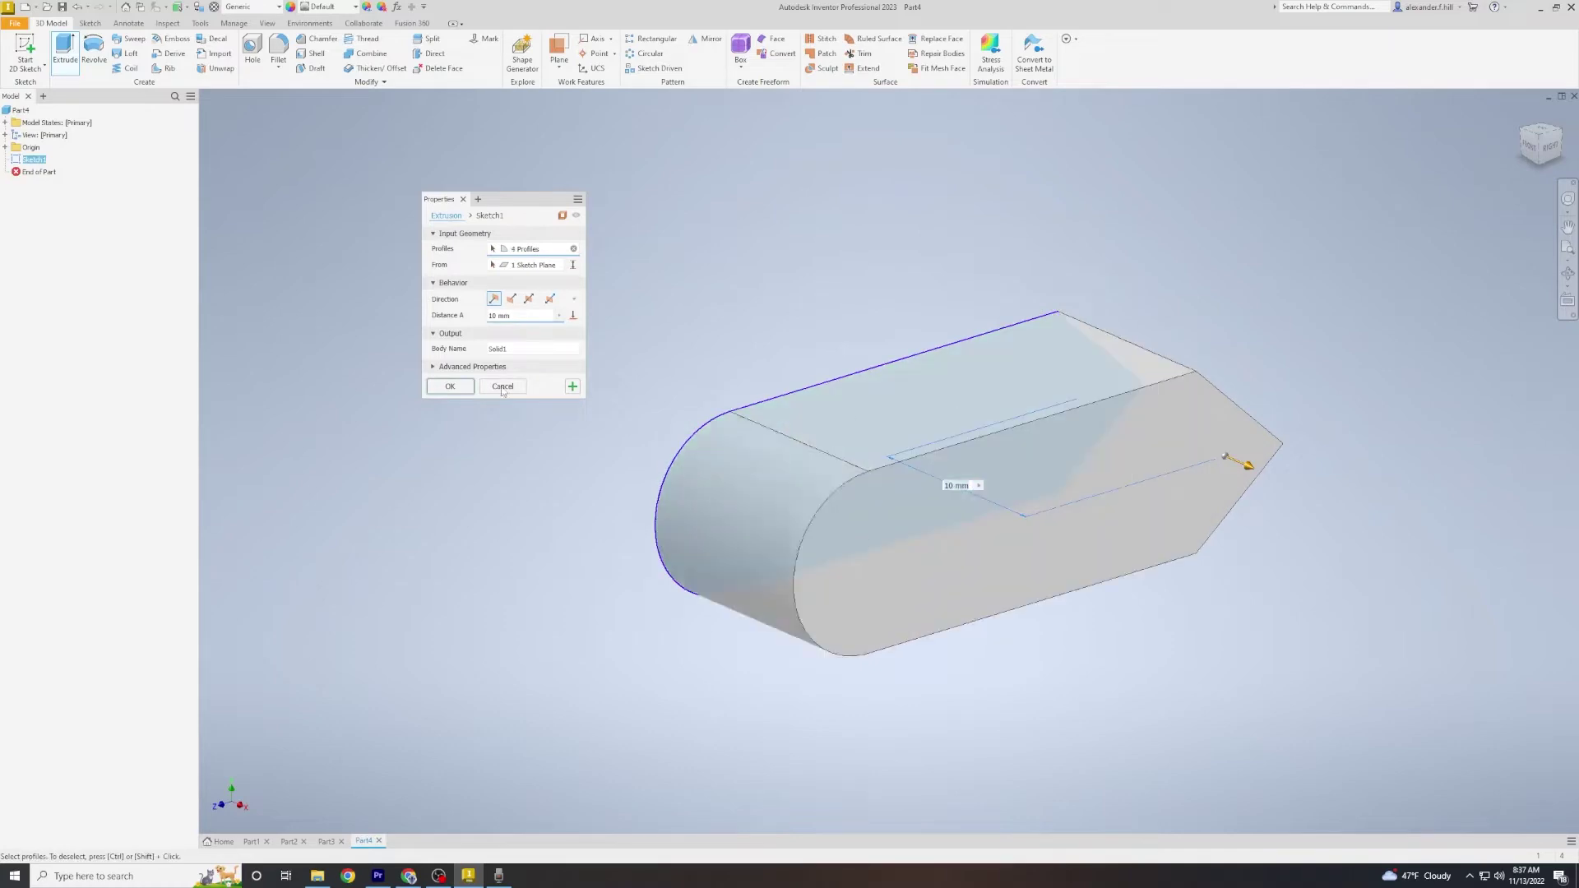
Step: Test extrusion lengths of 4.5 mm and 16.5 mm, then cancel the extrusion
left_click_drag(1250, 466, 1132, 466)
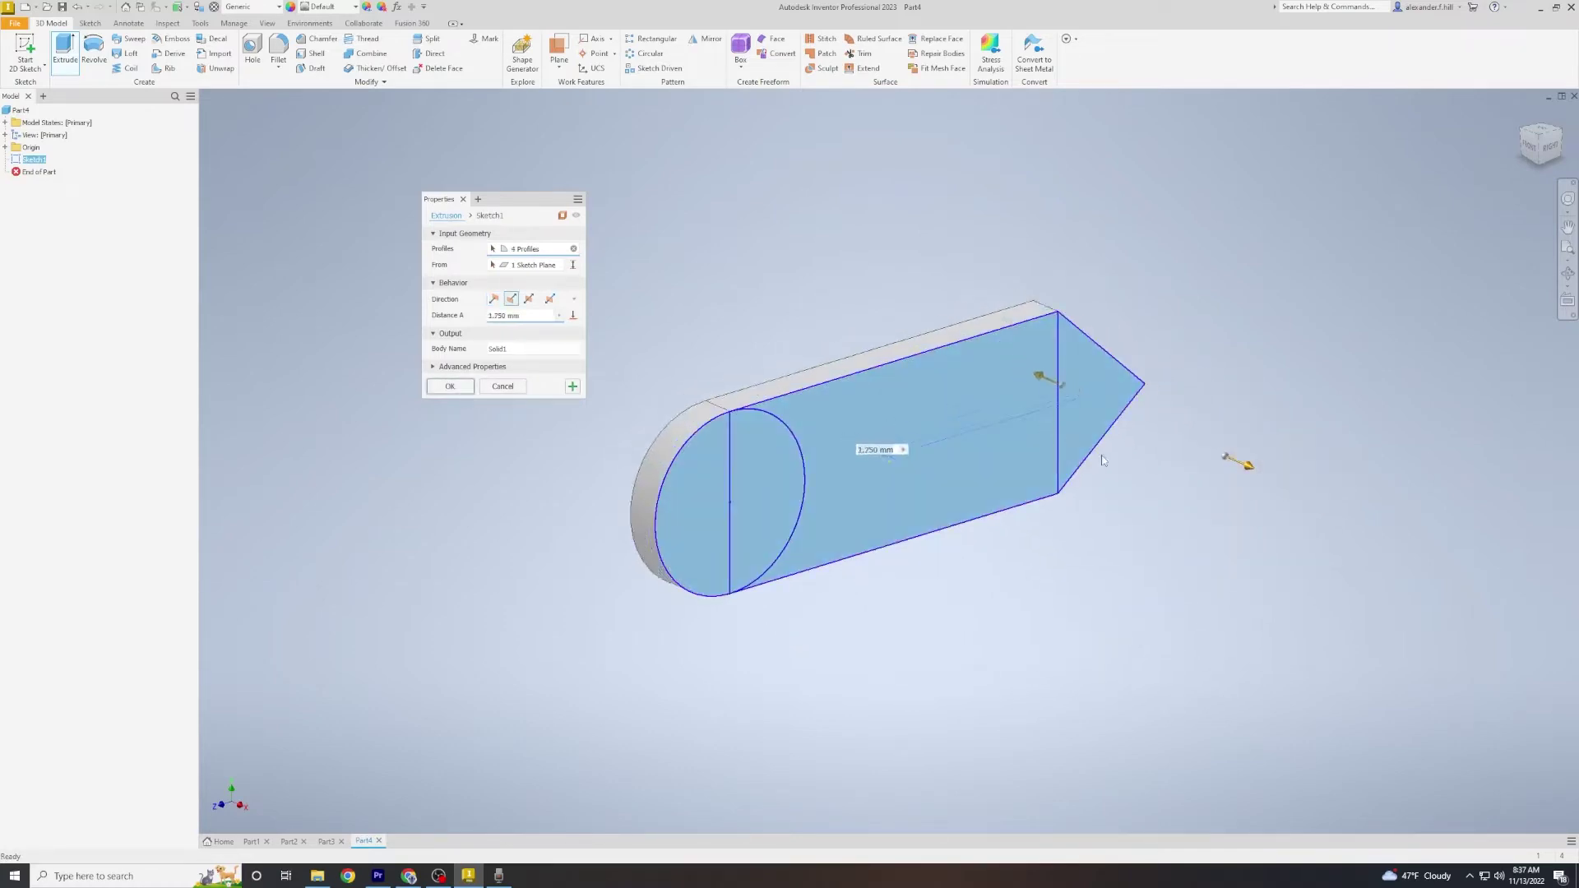
left_click_drag(1131, 465, 1326, 531)
left_click(511, 389)
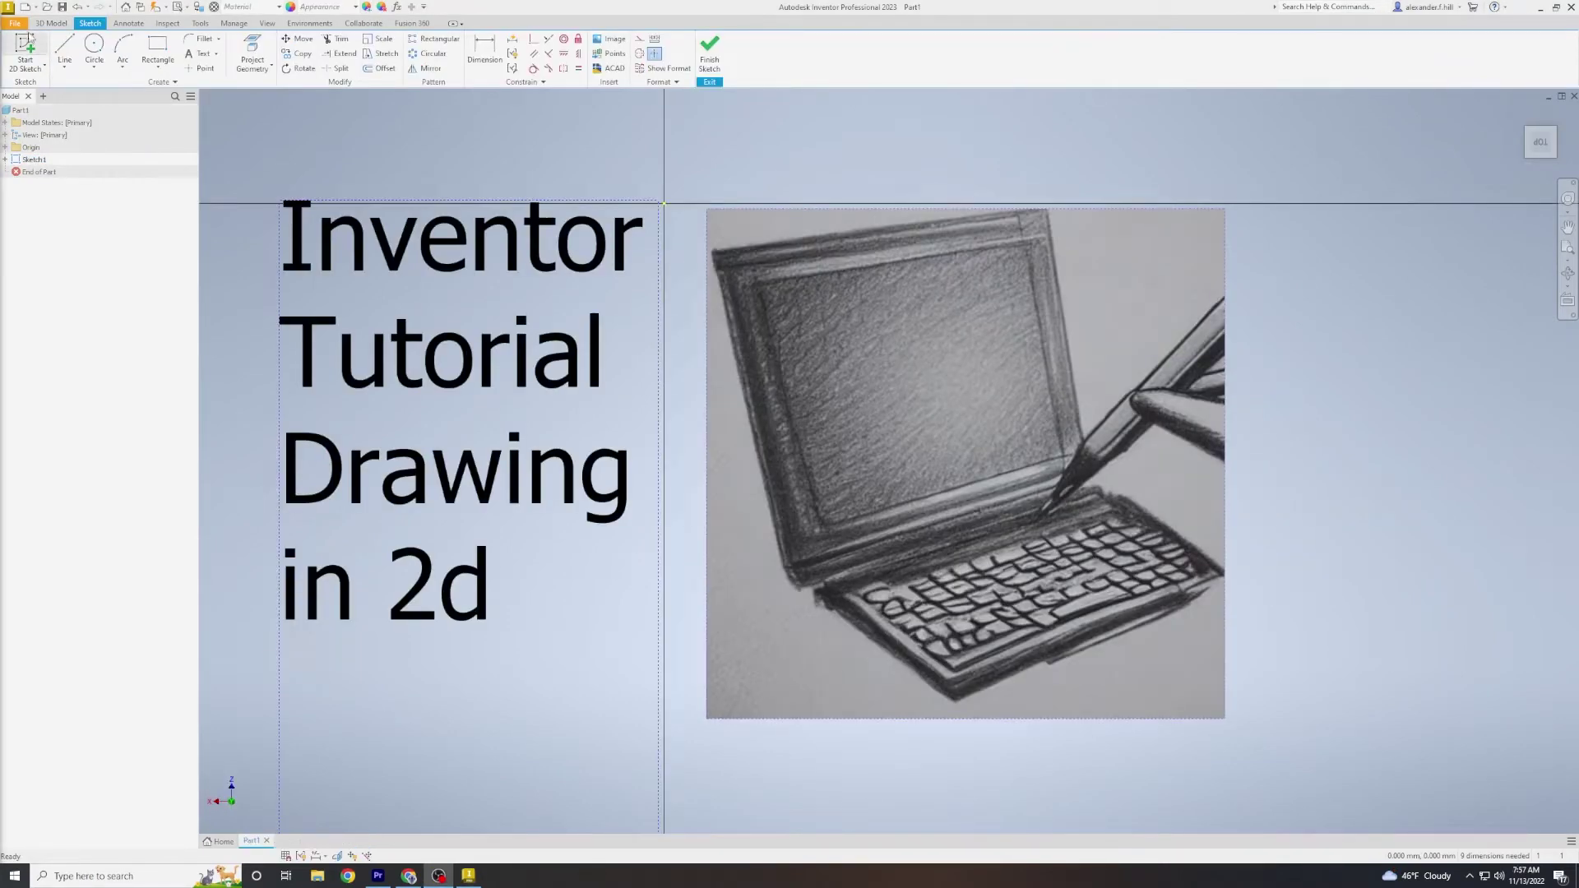
Step: Create a new blank part, Part2, from the Standard.ipt template
left_click(15, 23)
left_click(42, 72)
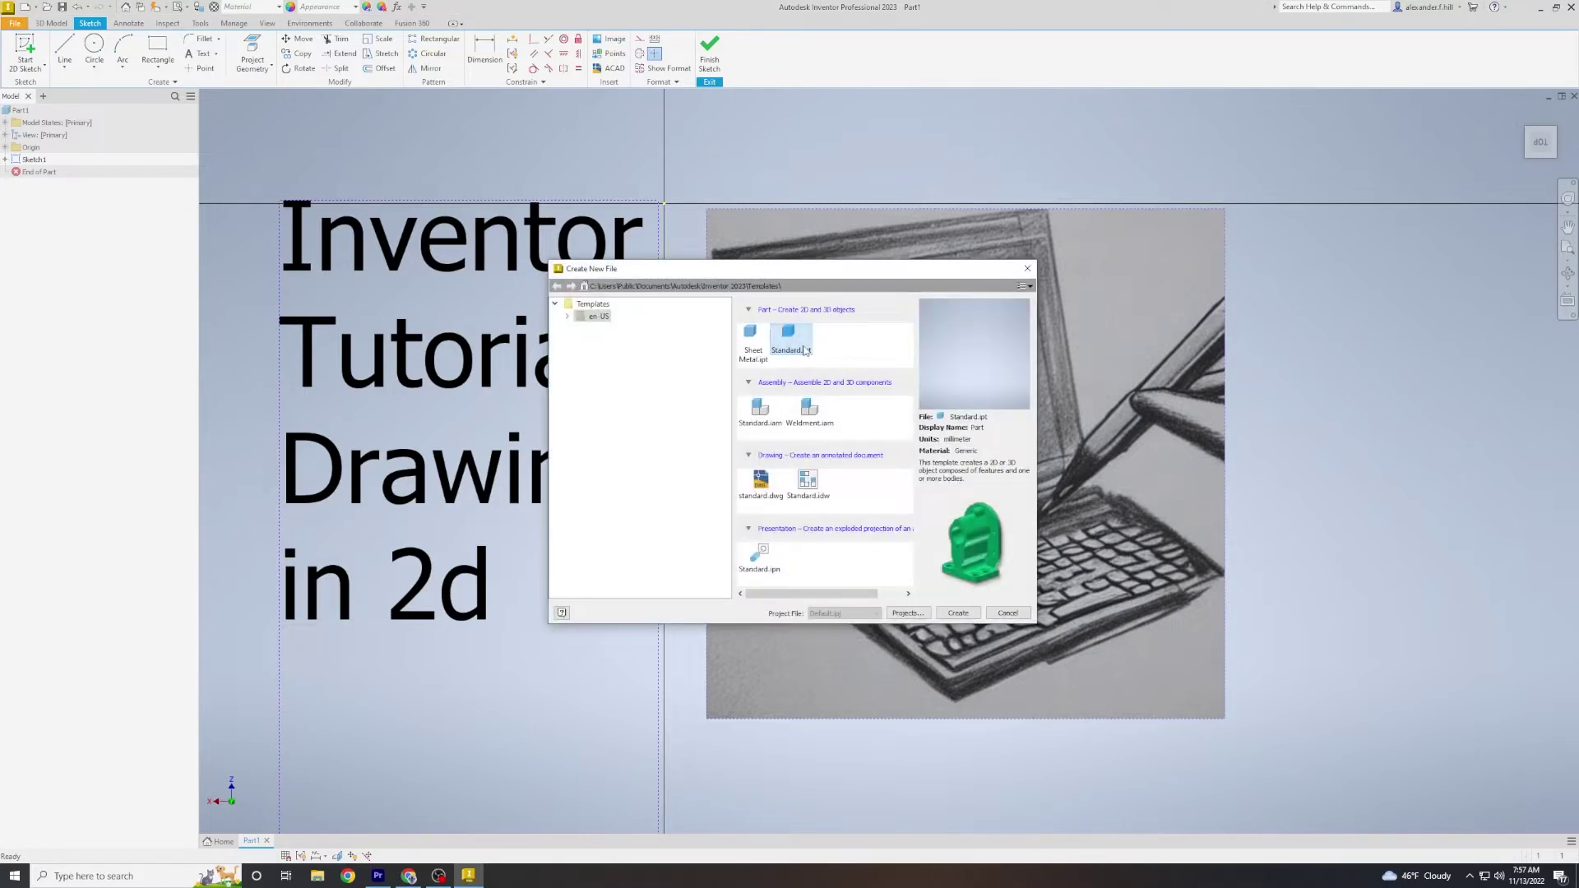
left_click(957, 613)
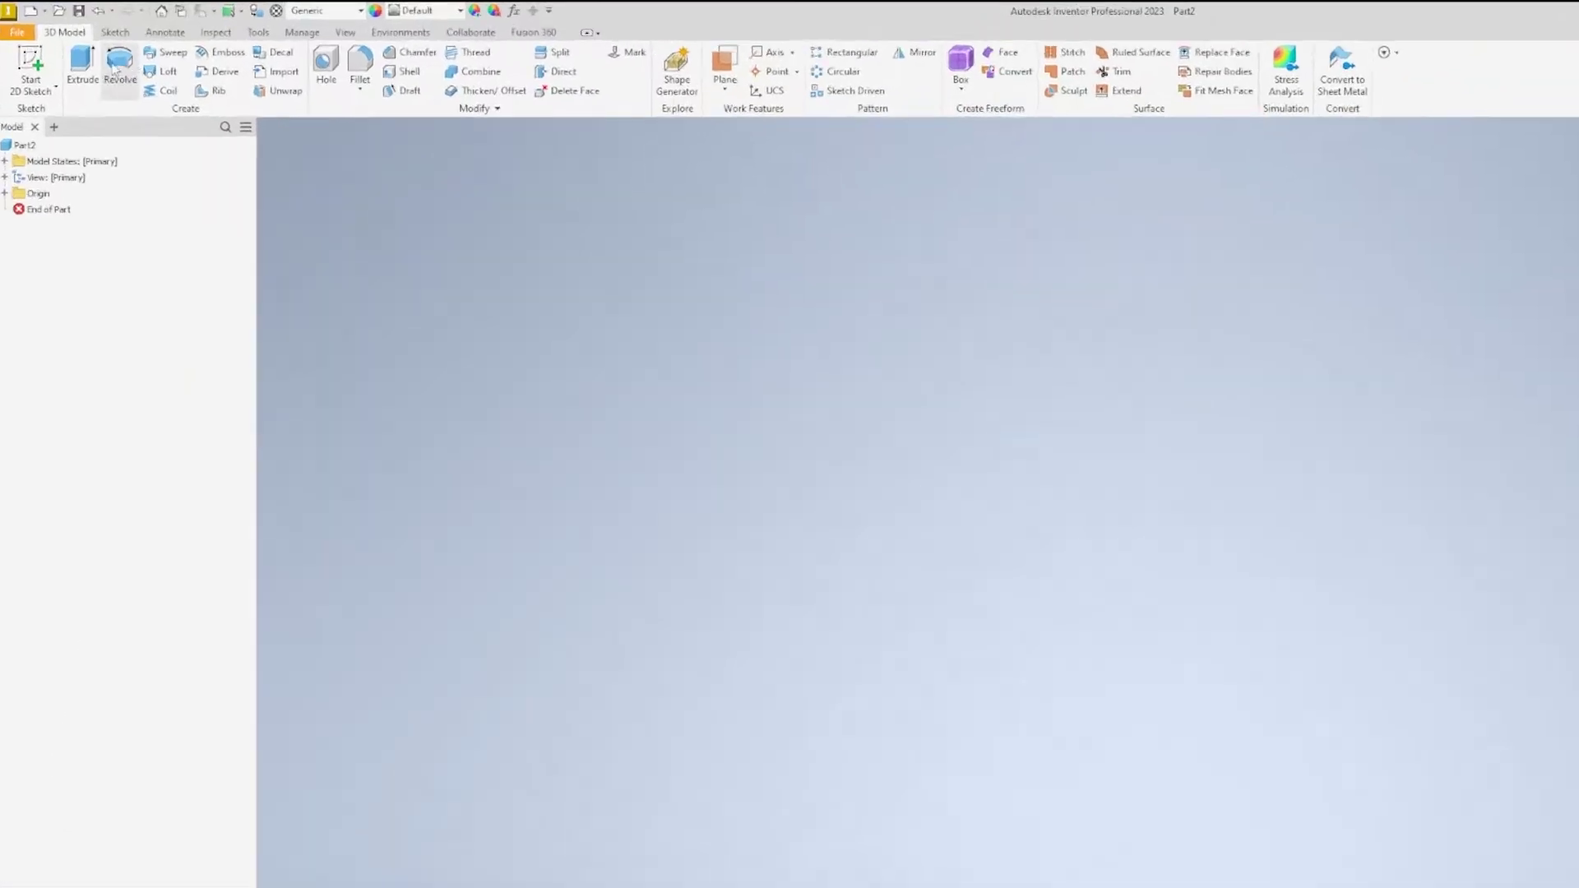
Step: Start a 2D sketch so the three origin planes appear for selection
left_click(48, 74)
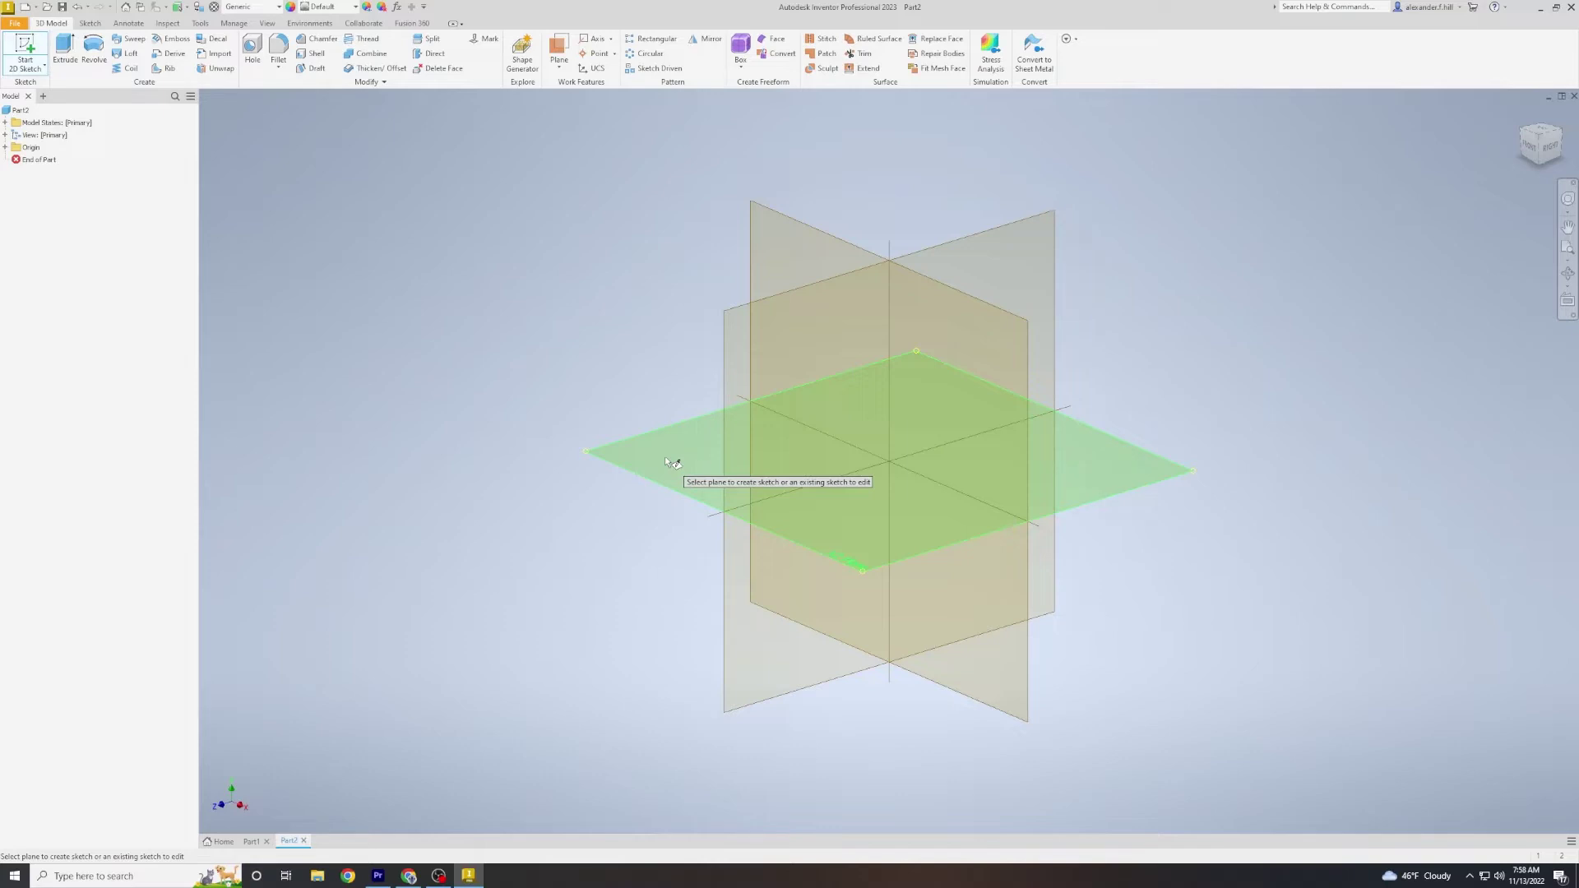
Step: Place Sketch1 on the horizontal origin plane, finish it empty, and bring up its options
left_click(665, 458)
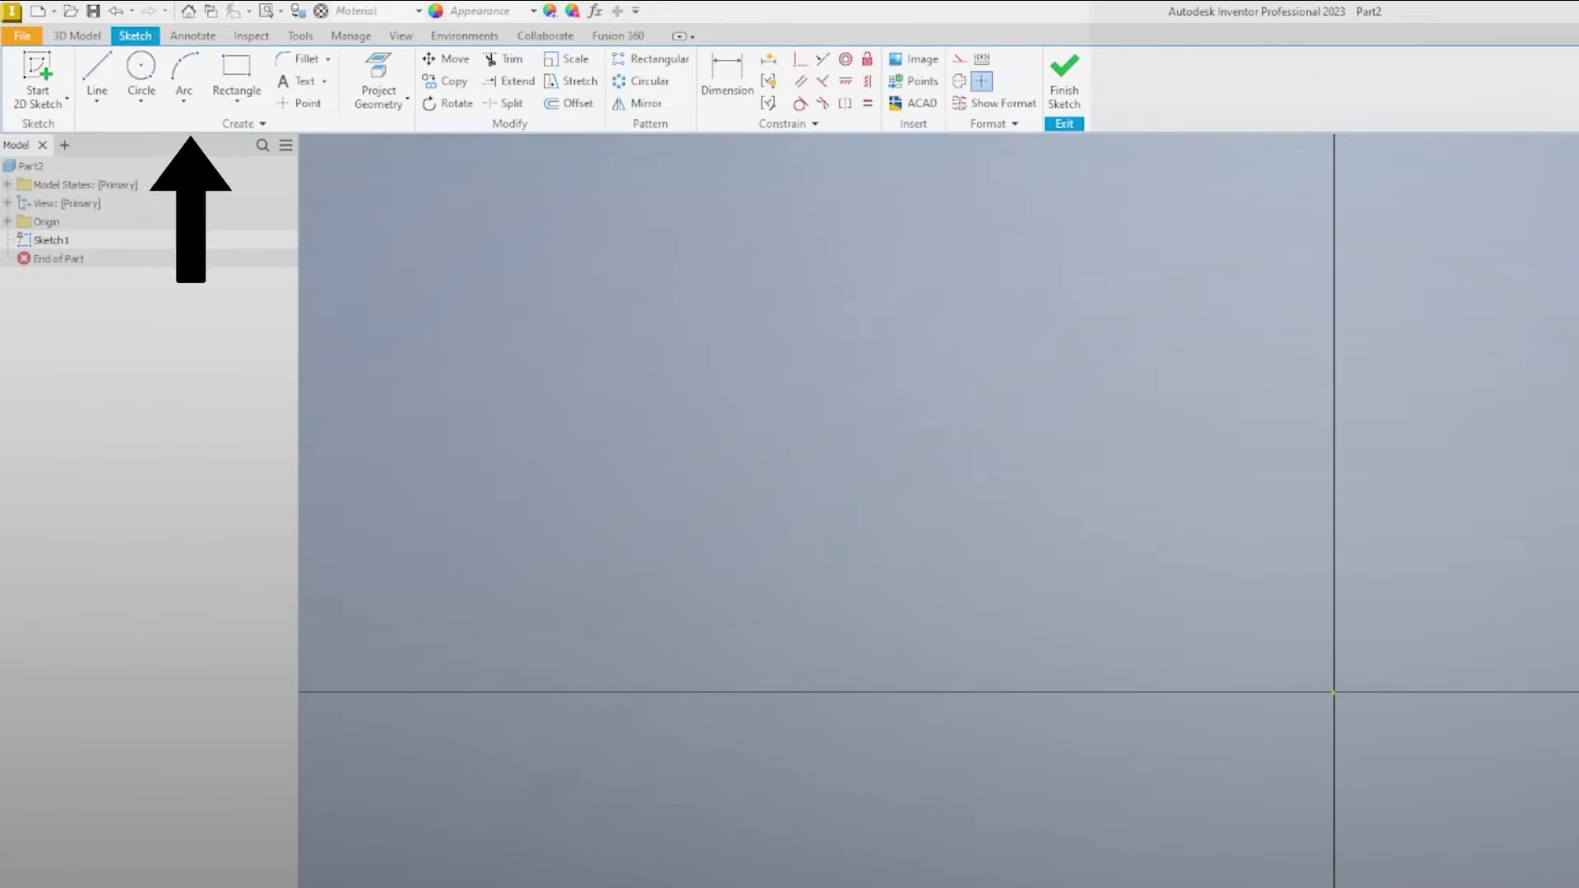
left_click(1064, 91)
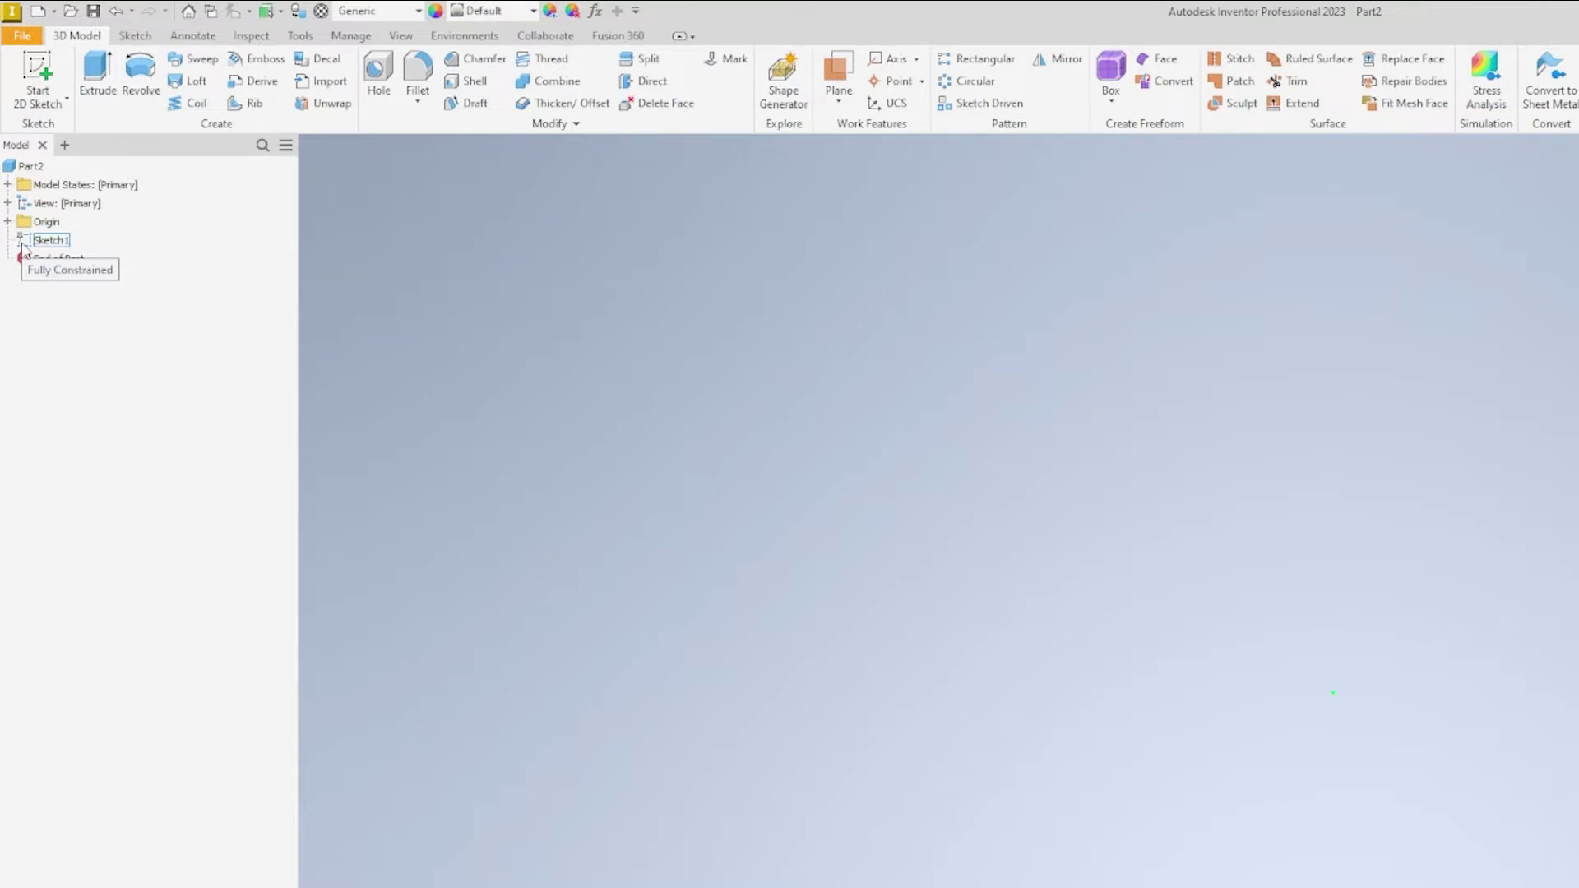
right_click(23, 246)
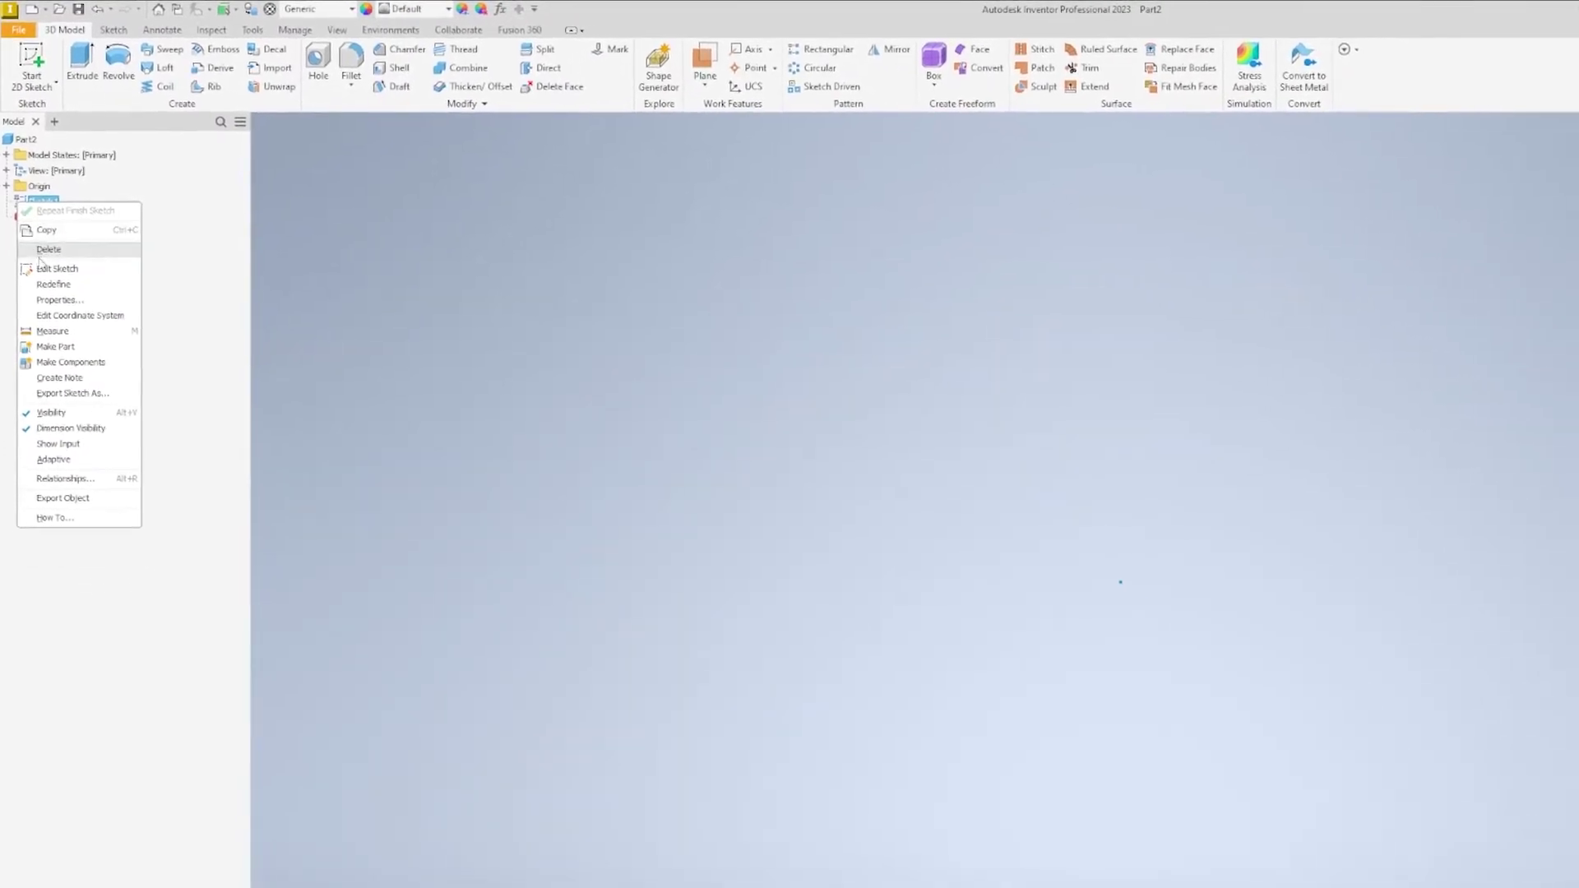
Step: Choose Edit Sketch to reopen the empty Sketch1
left_click(50, 269)
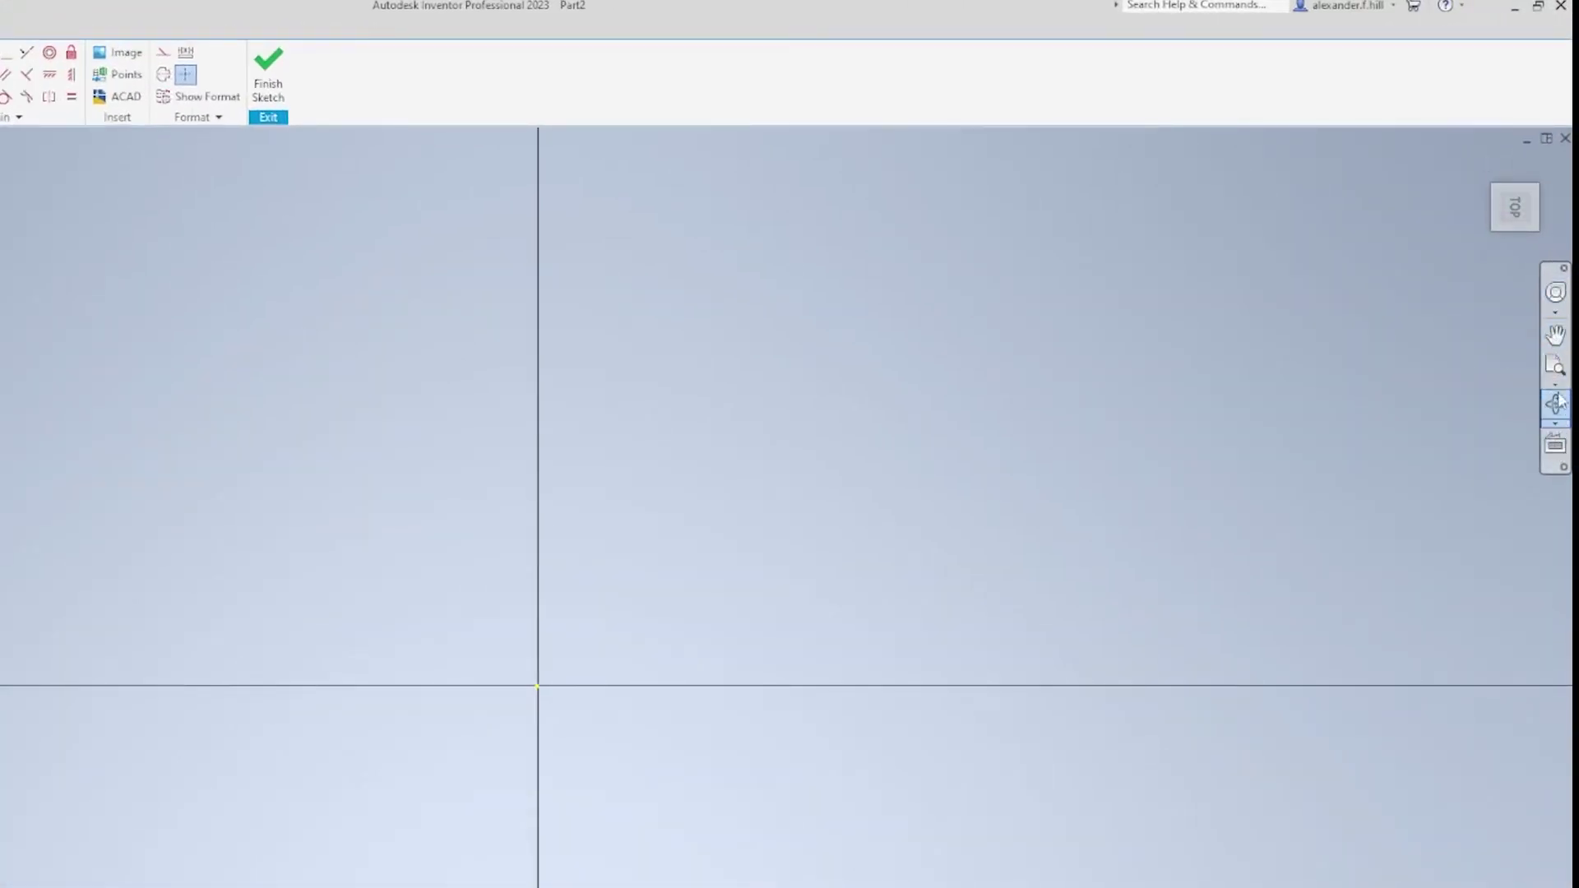
Step: Pan the sketch view up and left, then activate the Line tool
left_click(1555, 335)
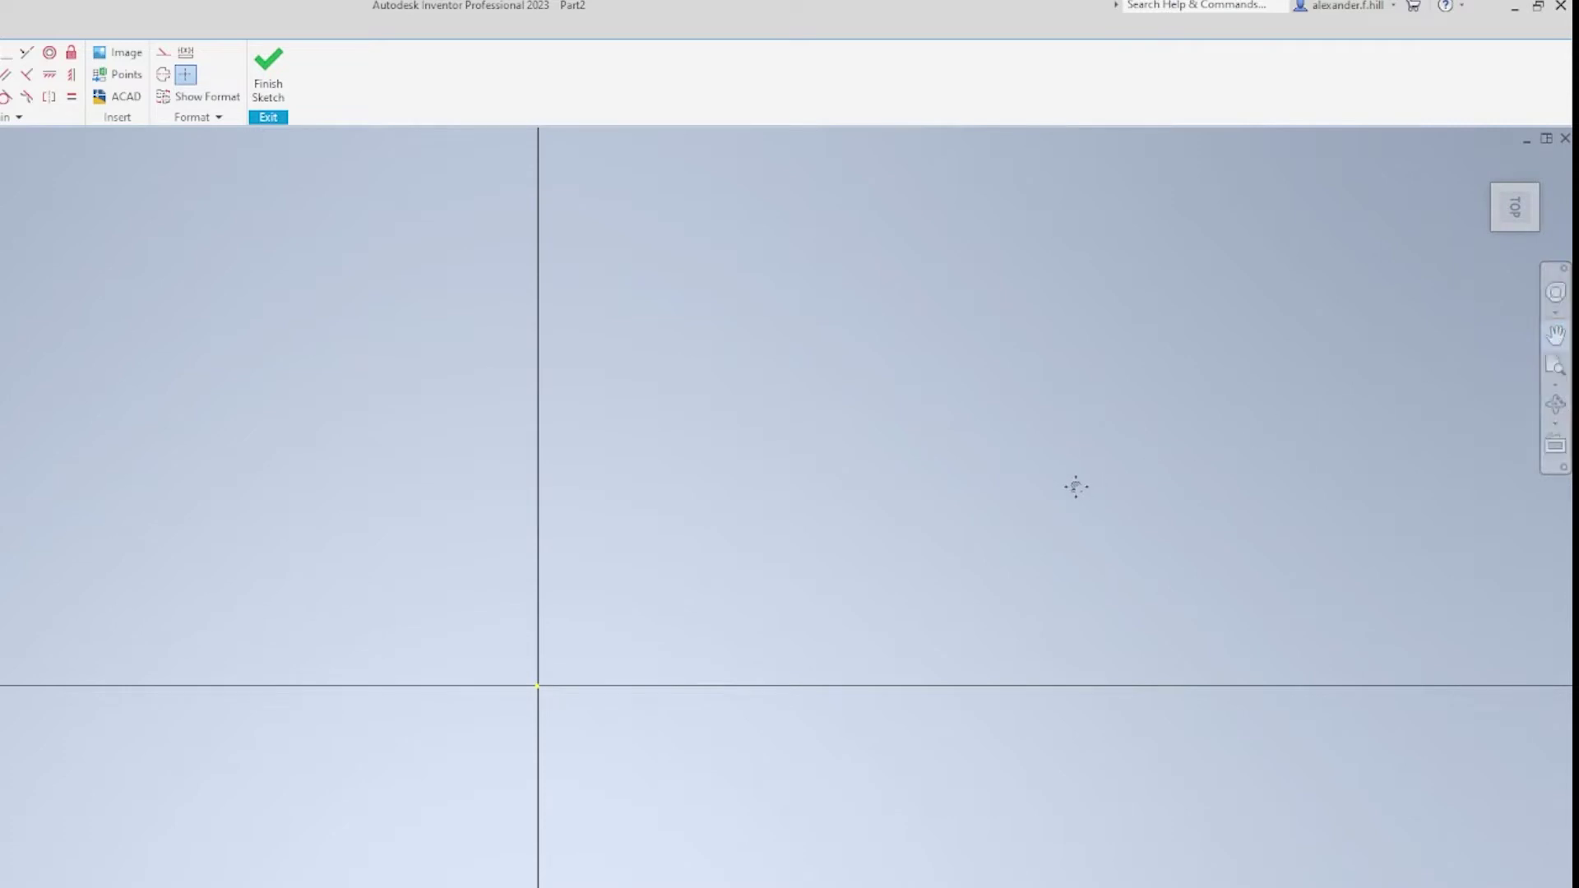
mouse_move(1075, 487)
left_mouse_down()
mouse_move(1008, 497)
mouse_move(708, 451)
mouse_move(1209, 483)
mouse_move(1308, 462)
mouse_move(1133, 433)
left_mouse_up()
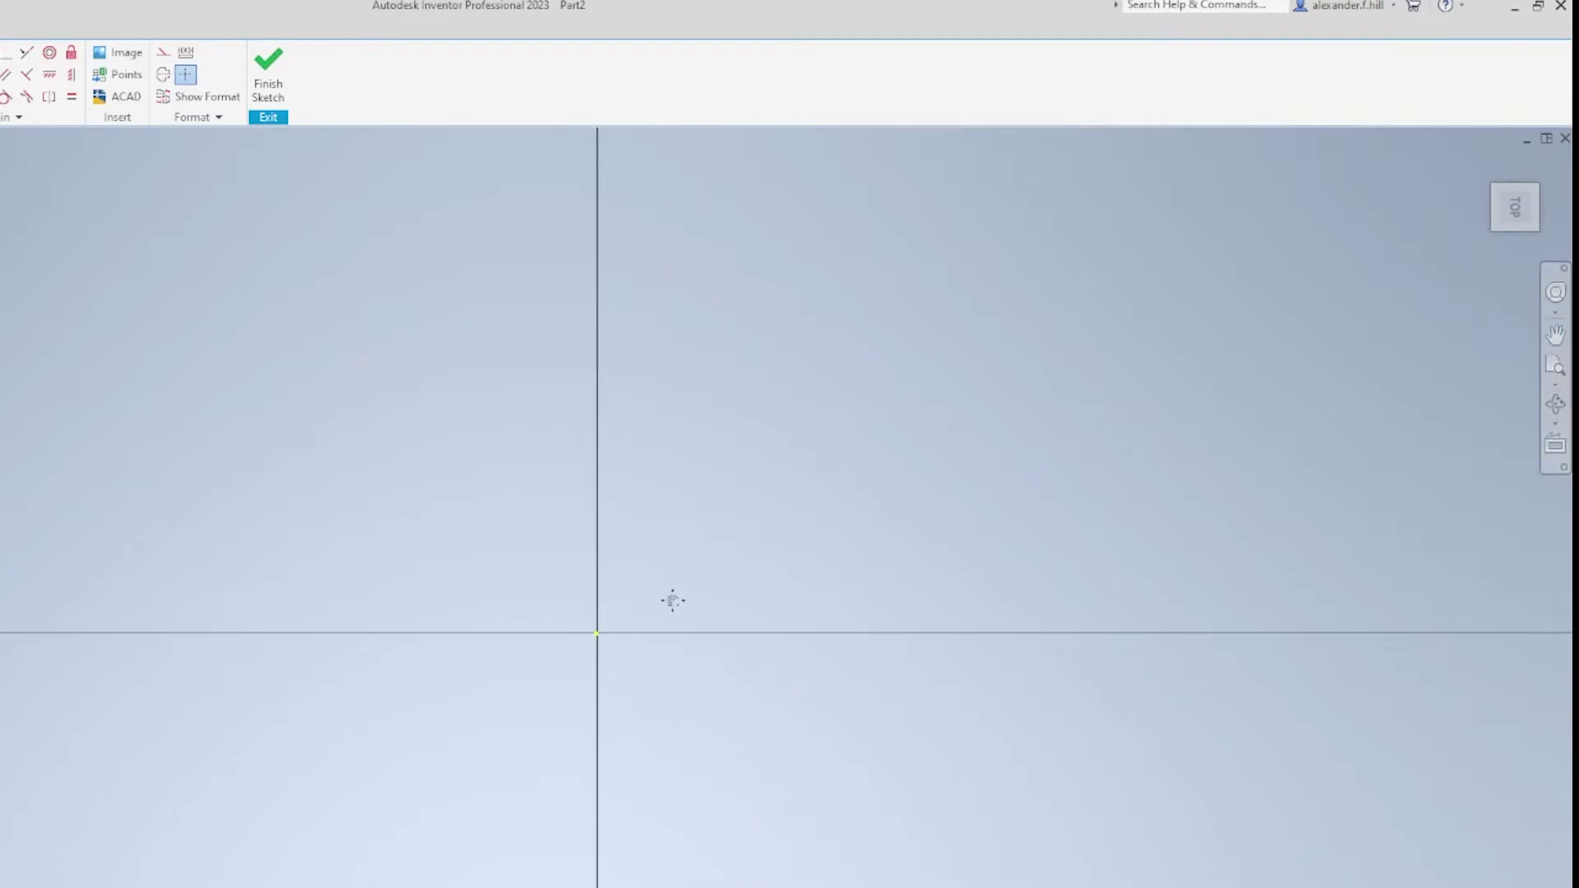
mouse_move(673, 601)
left_mouse_down()
mouse_move(822, 575)
mouse_move(613, 447)
mouse_move(404, 521)
mouse_move(324, 670)
mouse_move(521, 835)
mouse_move(723, 793)
mouse_move(800, 636)
mouse_move(620, 493)
mouse_move(461, 529)
mouse_move(430, 638)
mouse_move(565, 604)
left_mouse_up()
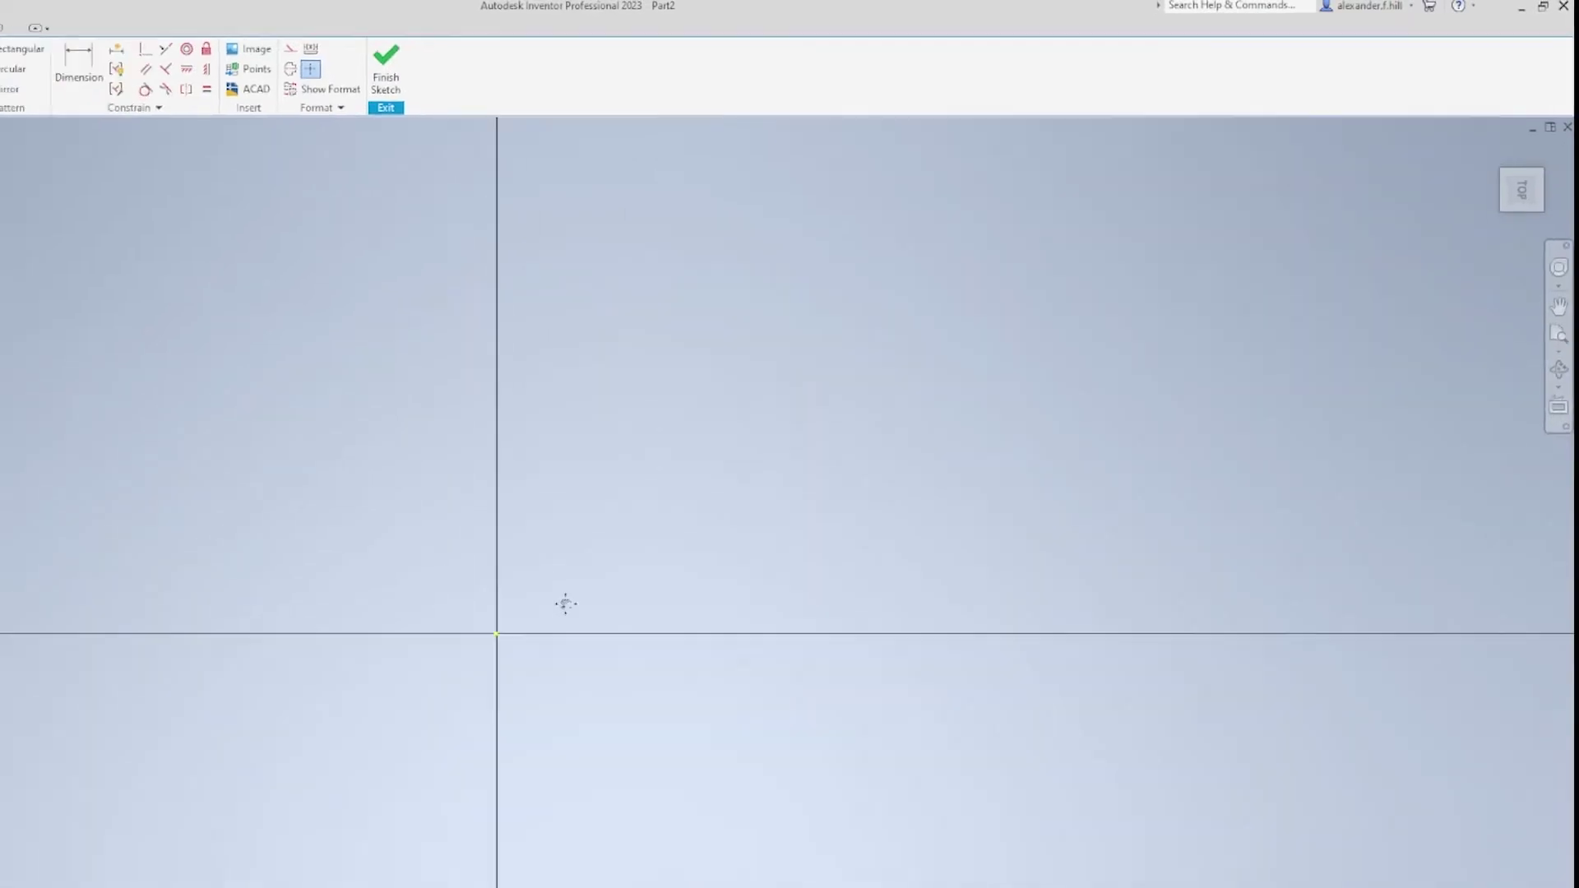
key("Escape")
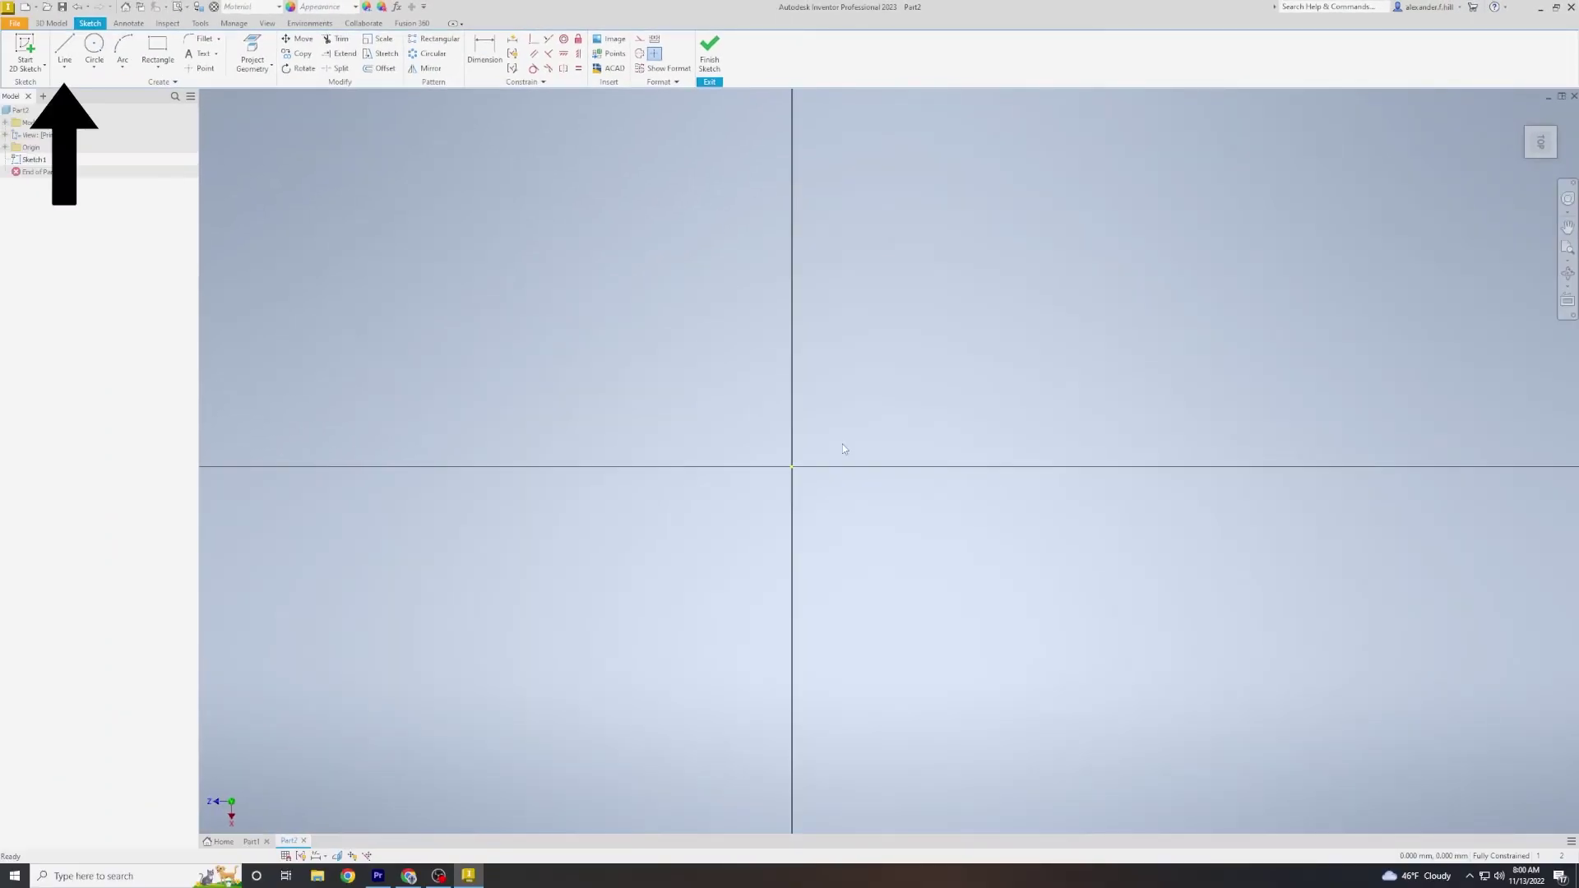
key("l")
Step: Draw a closed nine-sided zigzag outline of straight lines right of the origin
left_click(844, 256)
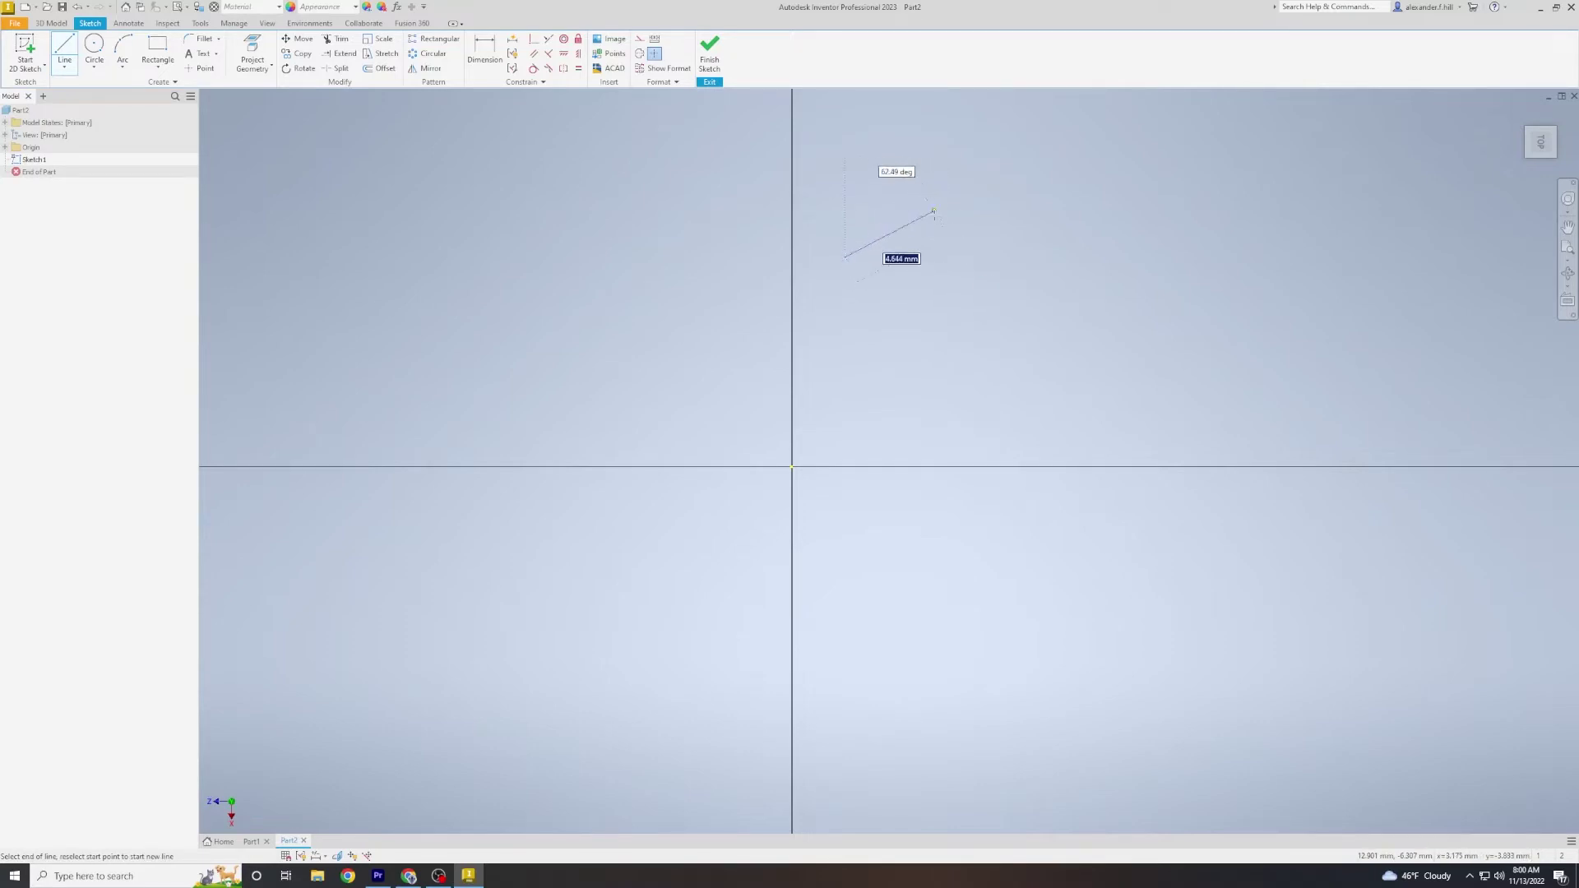
left_click(991, 233)
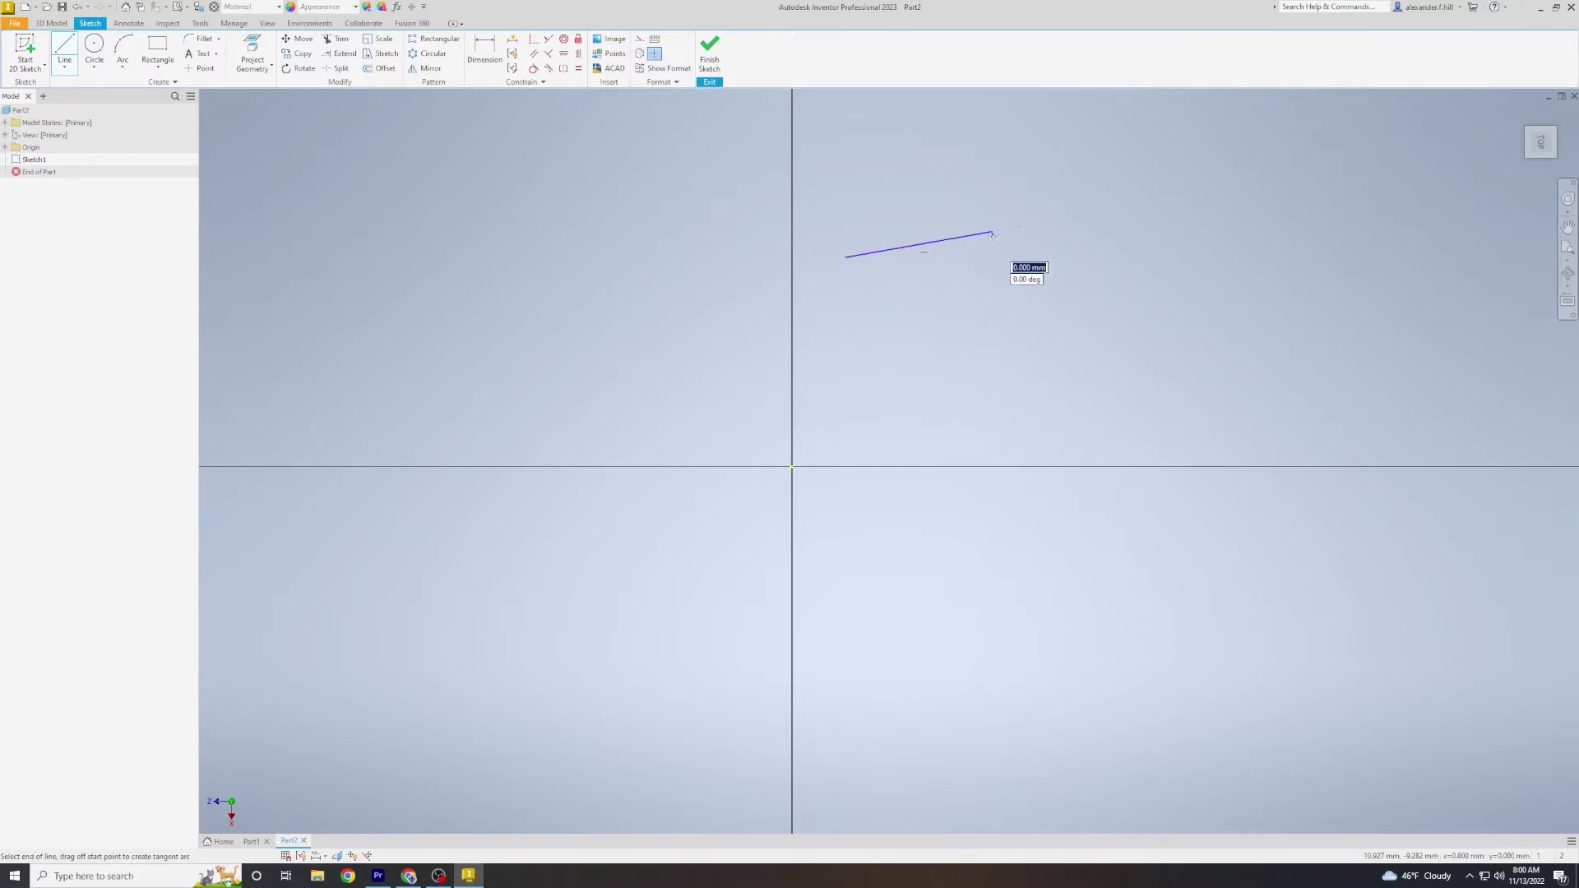
left_click(971, 330)
left_click(1169, 319)
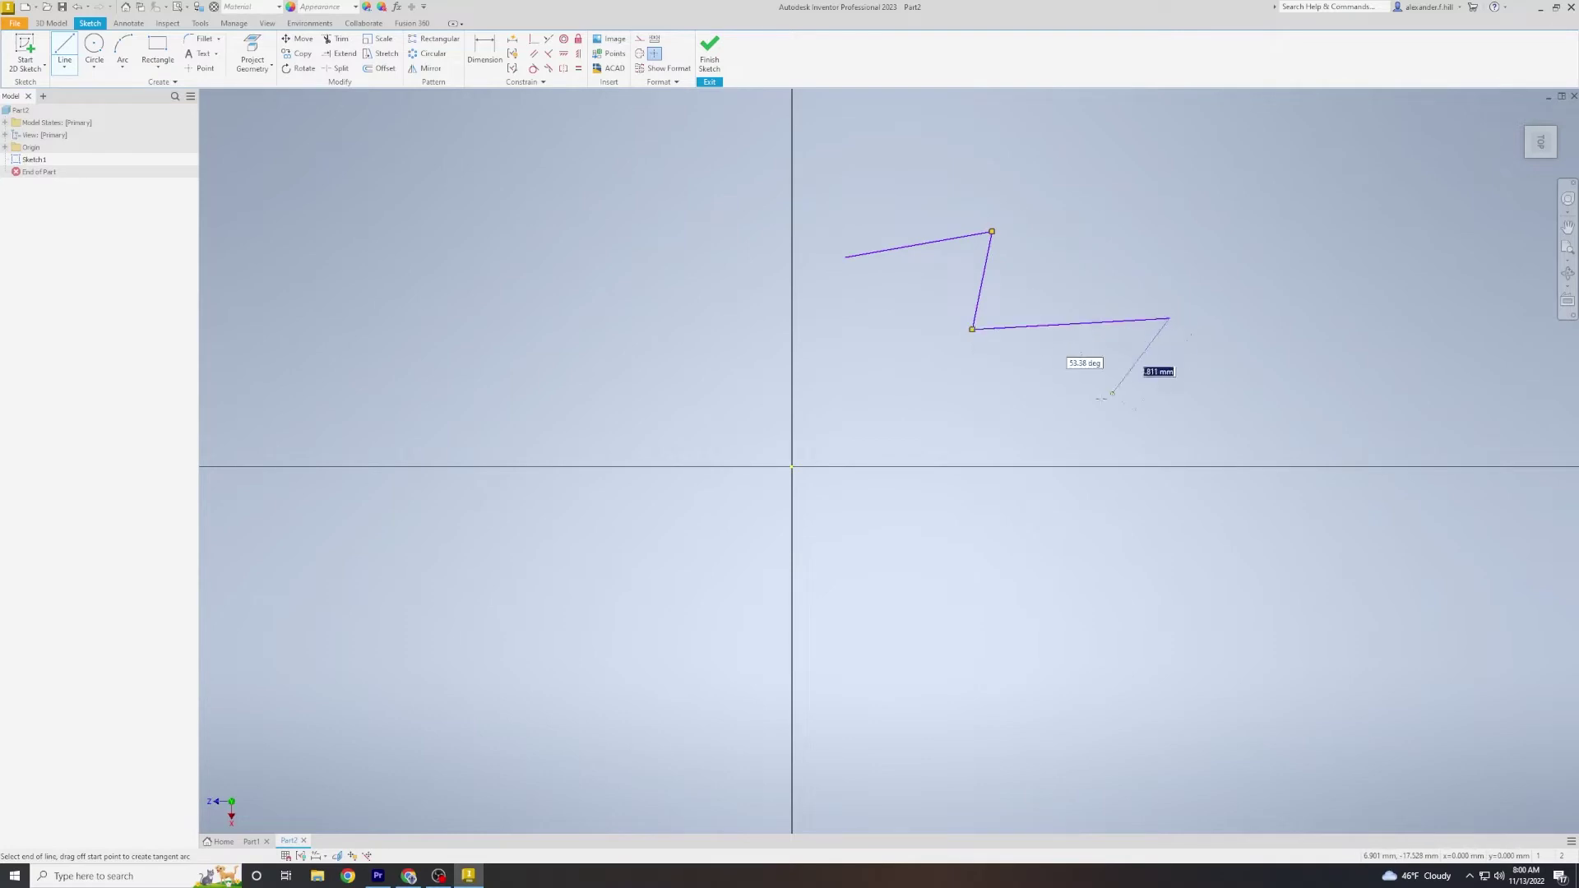
left_click(982, 458)
left_click(821, 520)
left_click(925, 381)
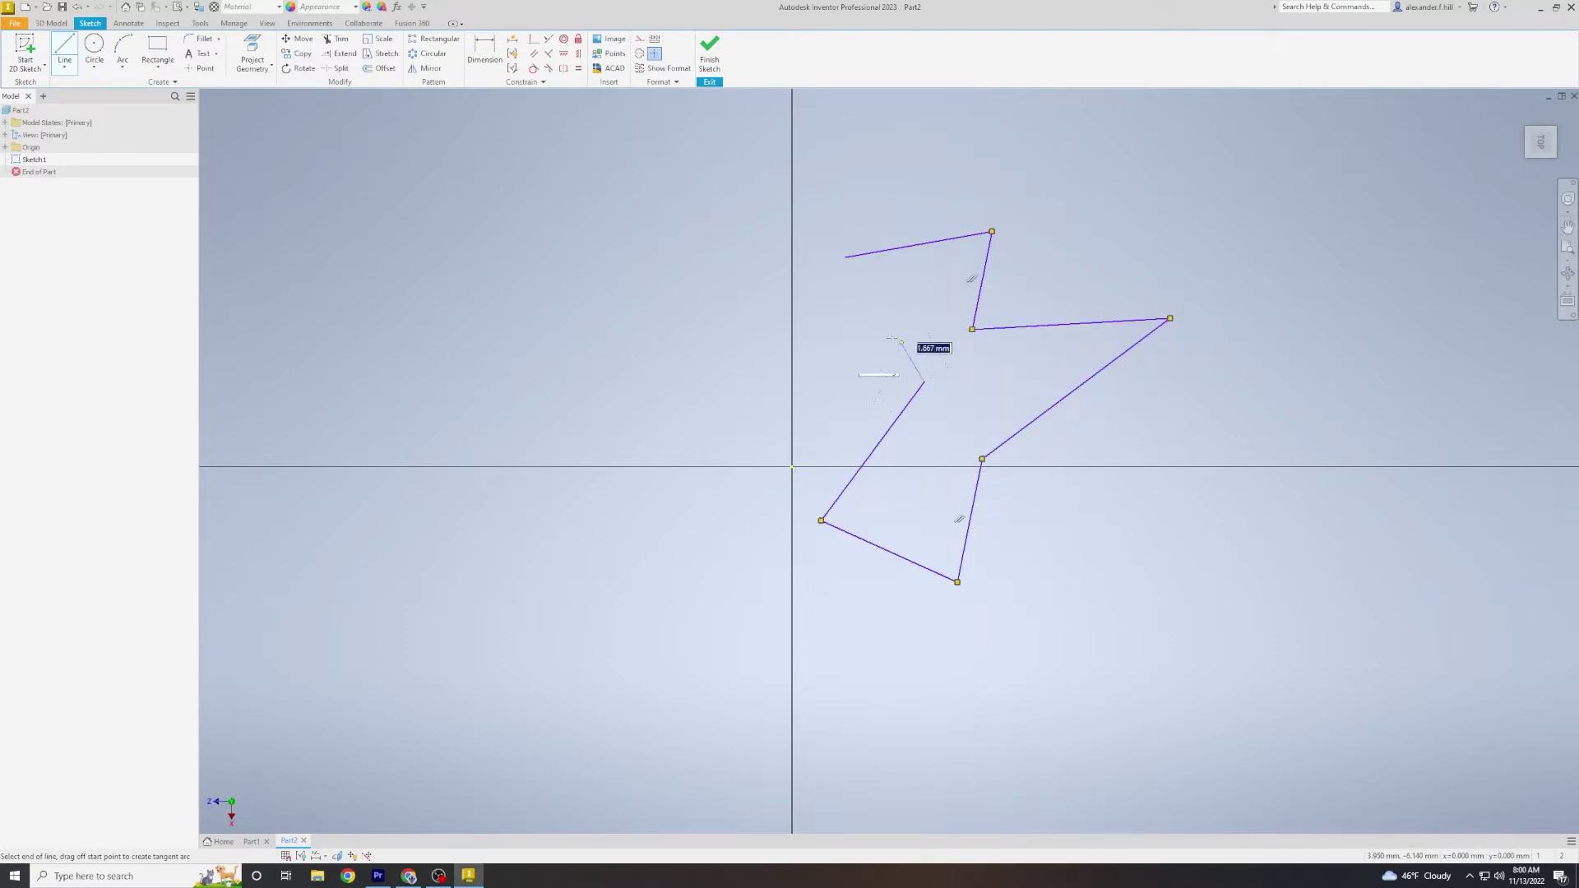
left_click(810, 318)
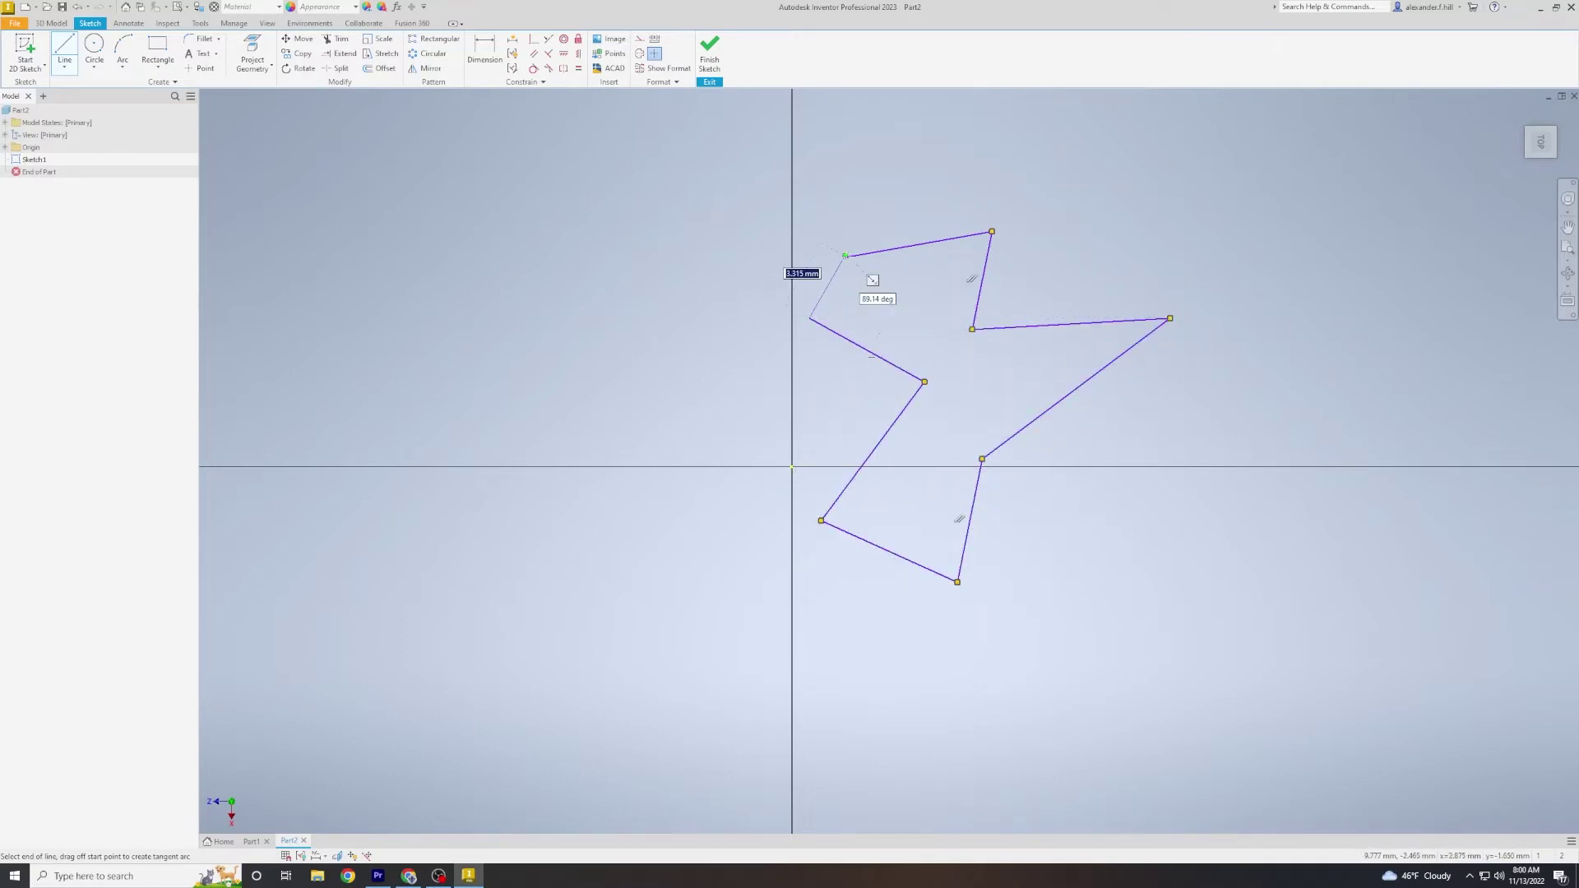
left_click(844, 256)
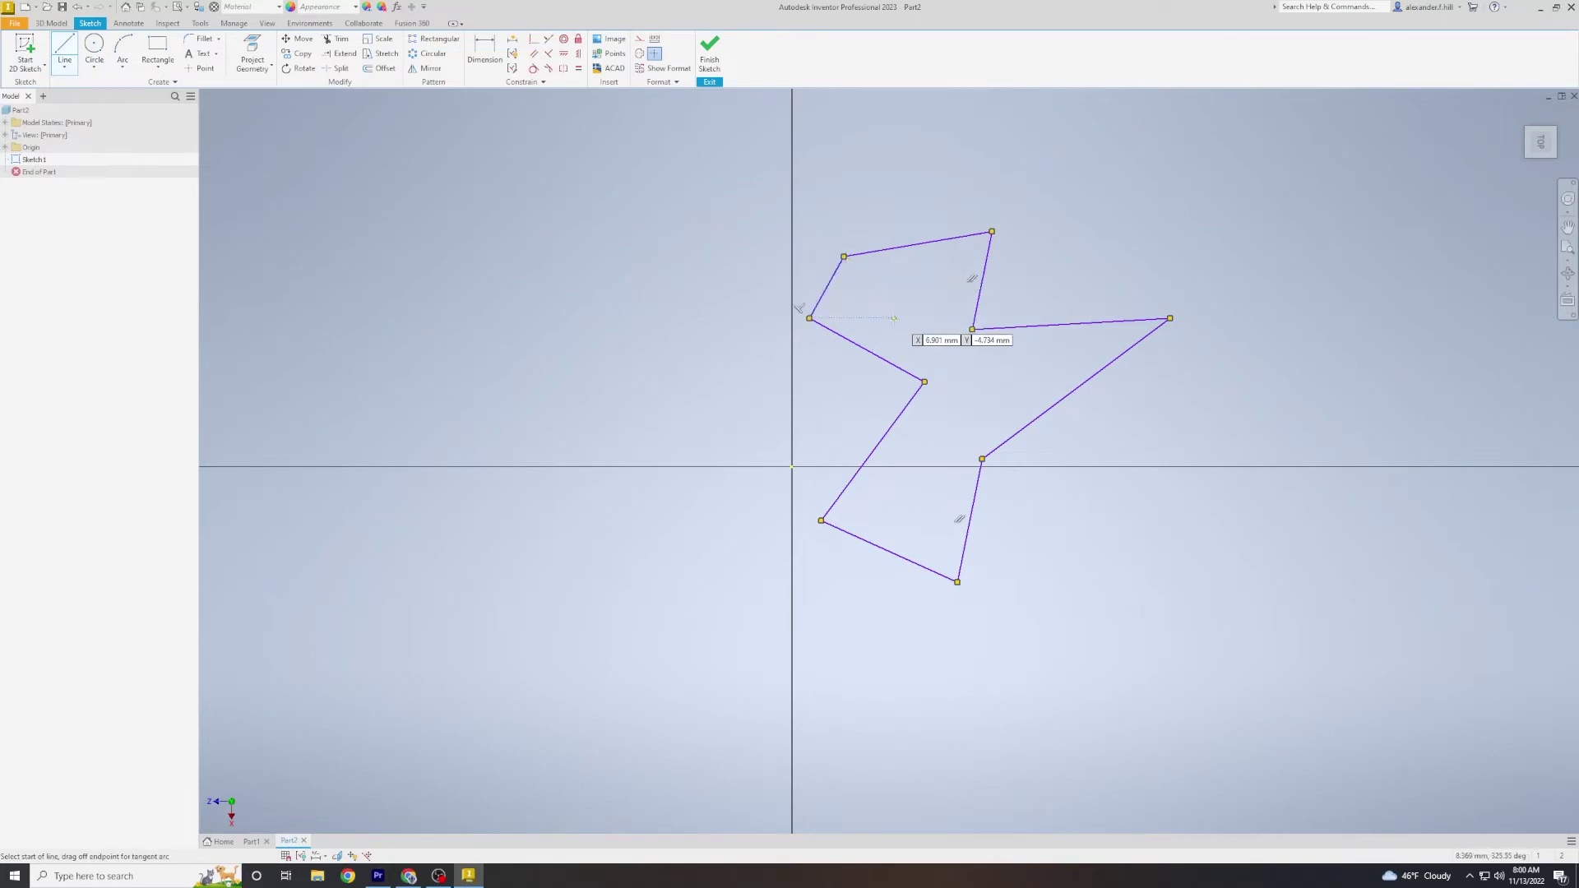
Step: Draw a circle up and to the left of the origin
left_click(94, 49)
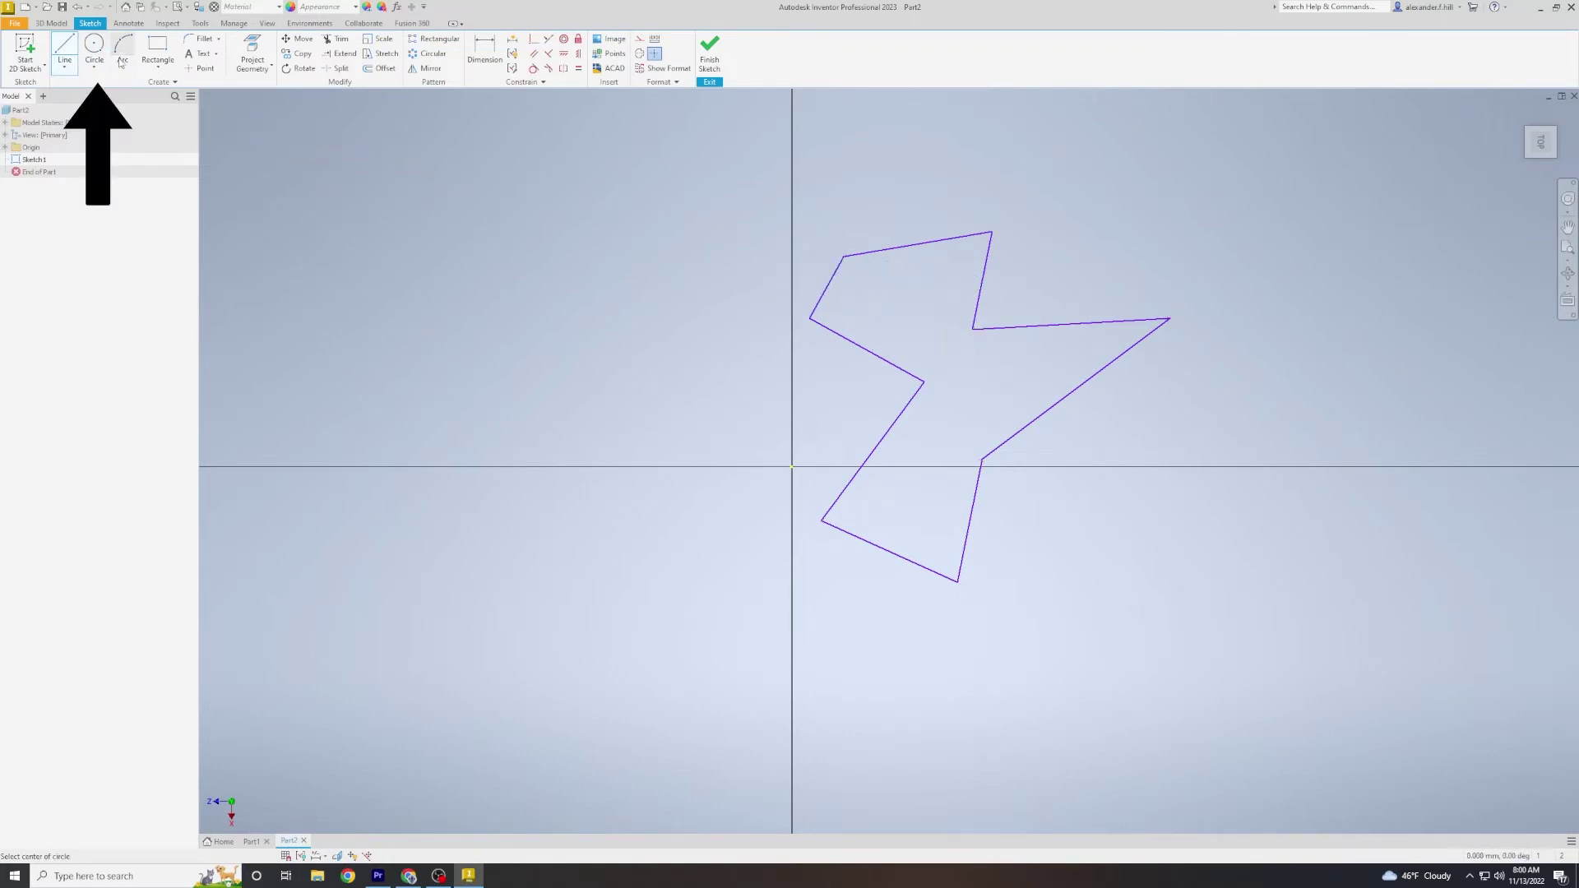
left_click(503, 273)
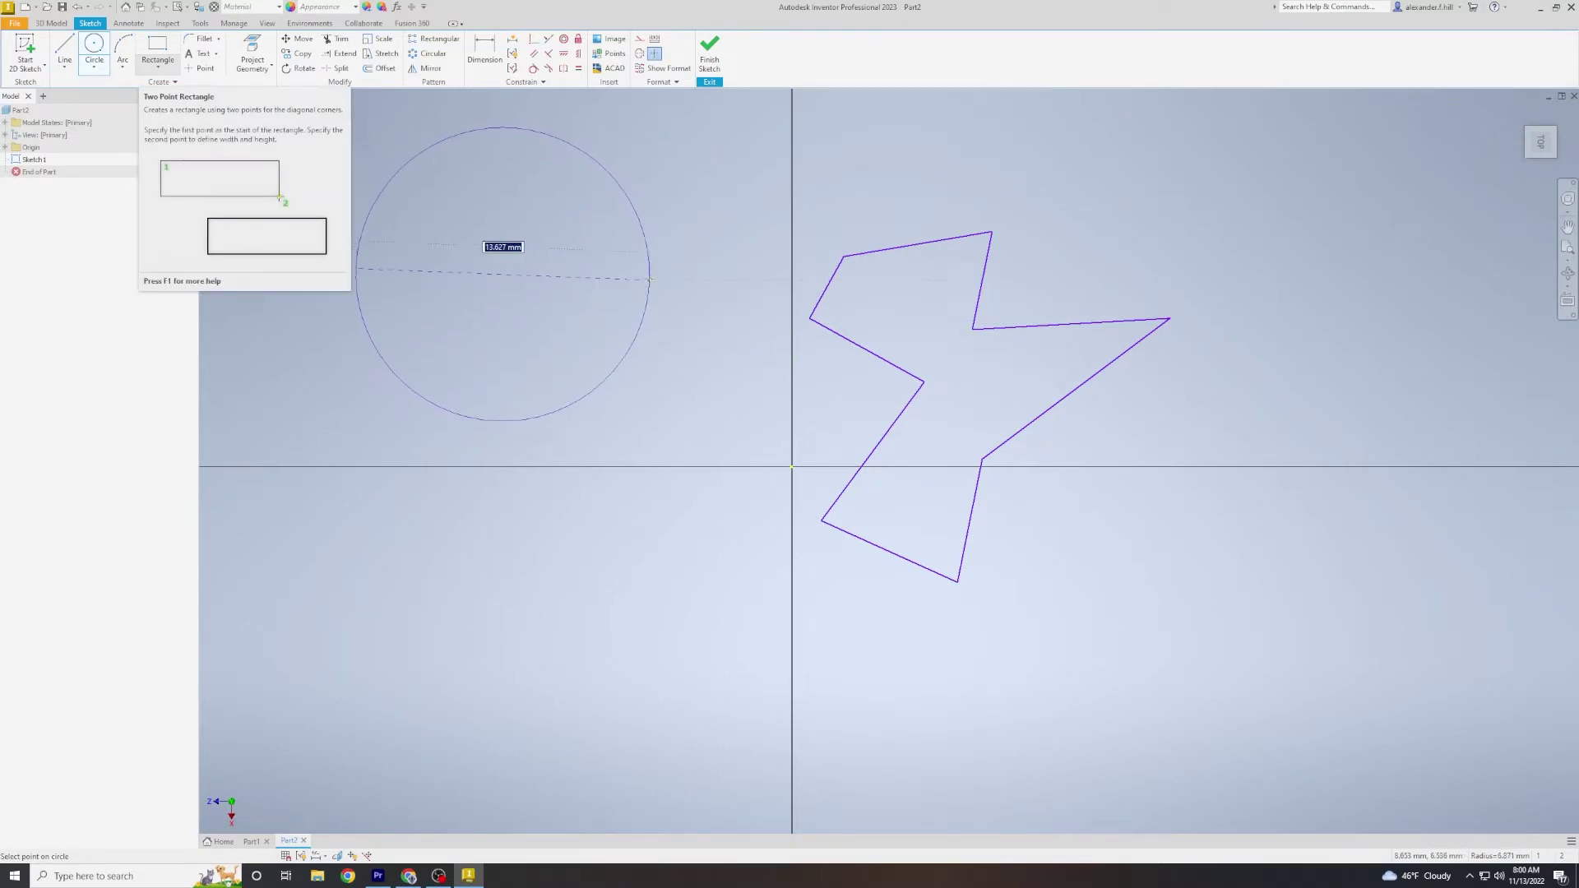
left_click(628, 271)
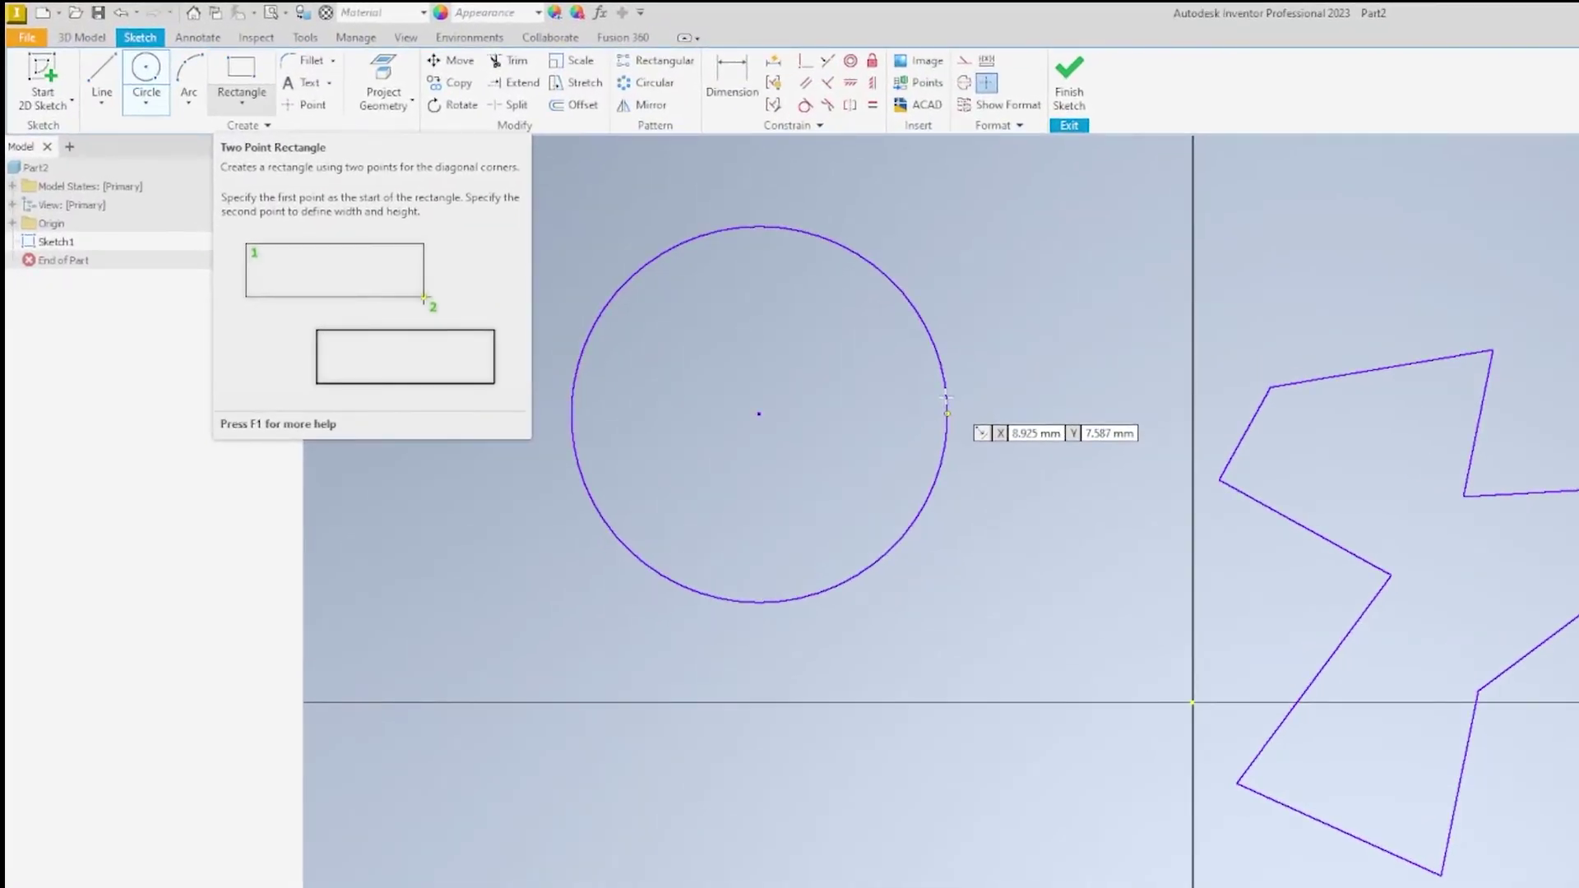
Step: Switch from Circle to the Ellipse tool in the Circle dropdown
left_click(164, 110)
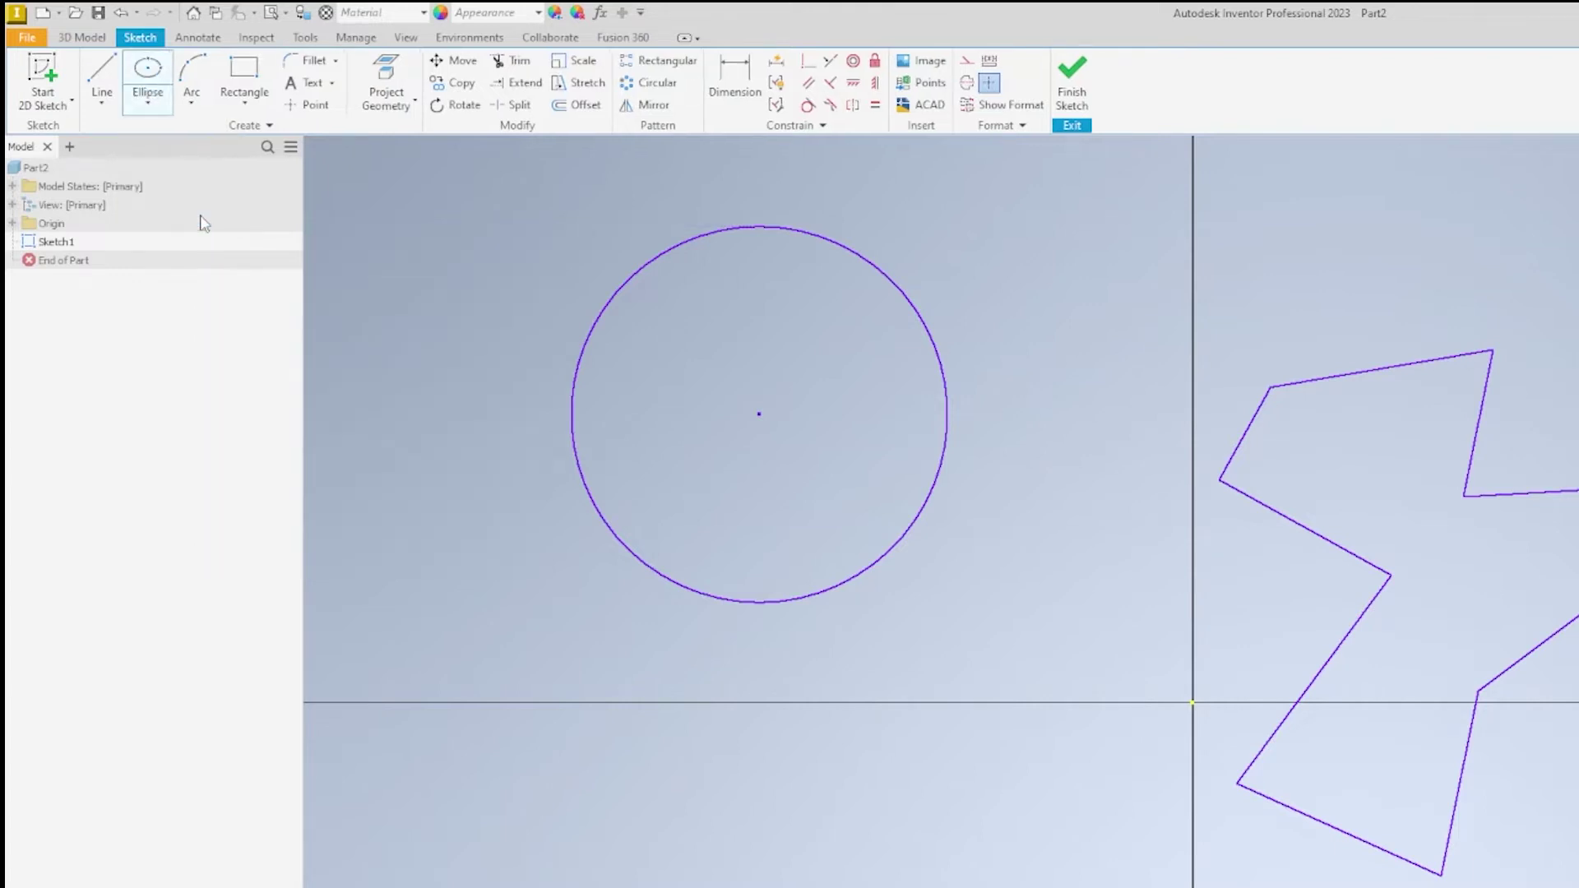
left_click(150, 100)
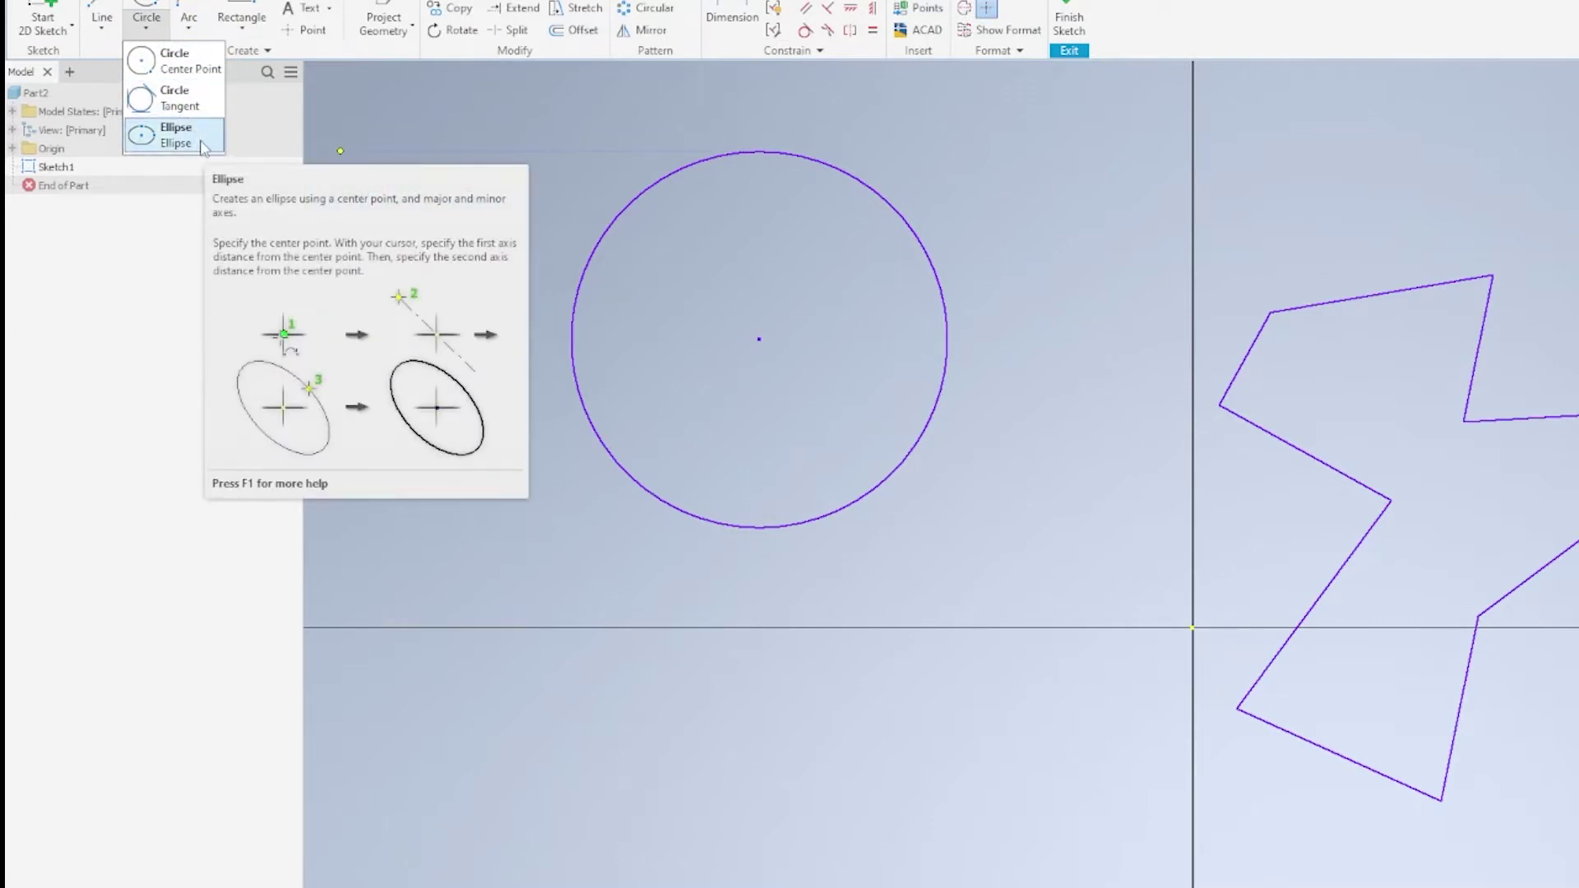
left_click(177, 135)
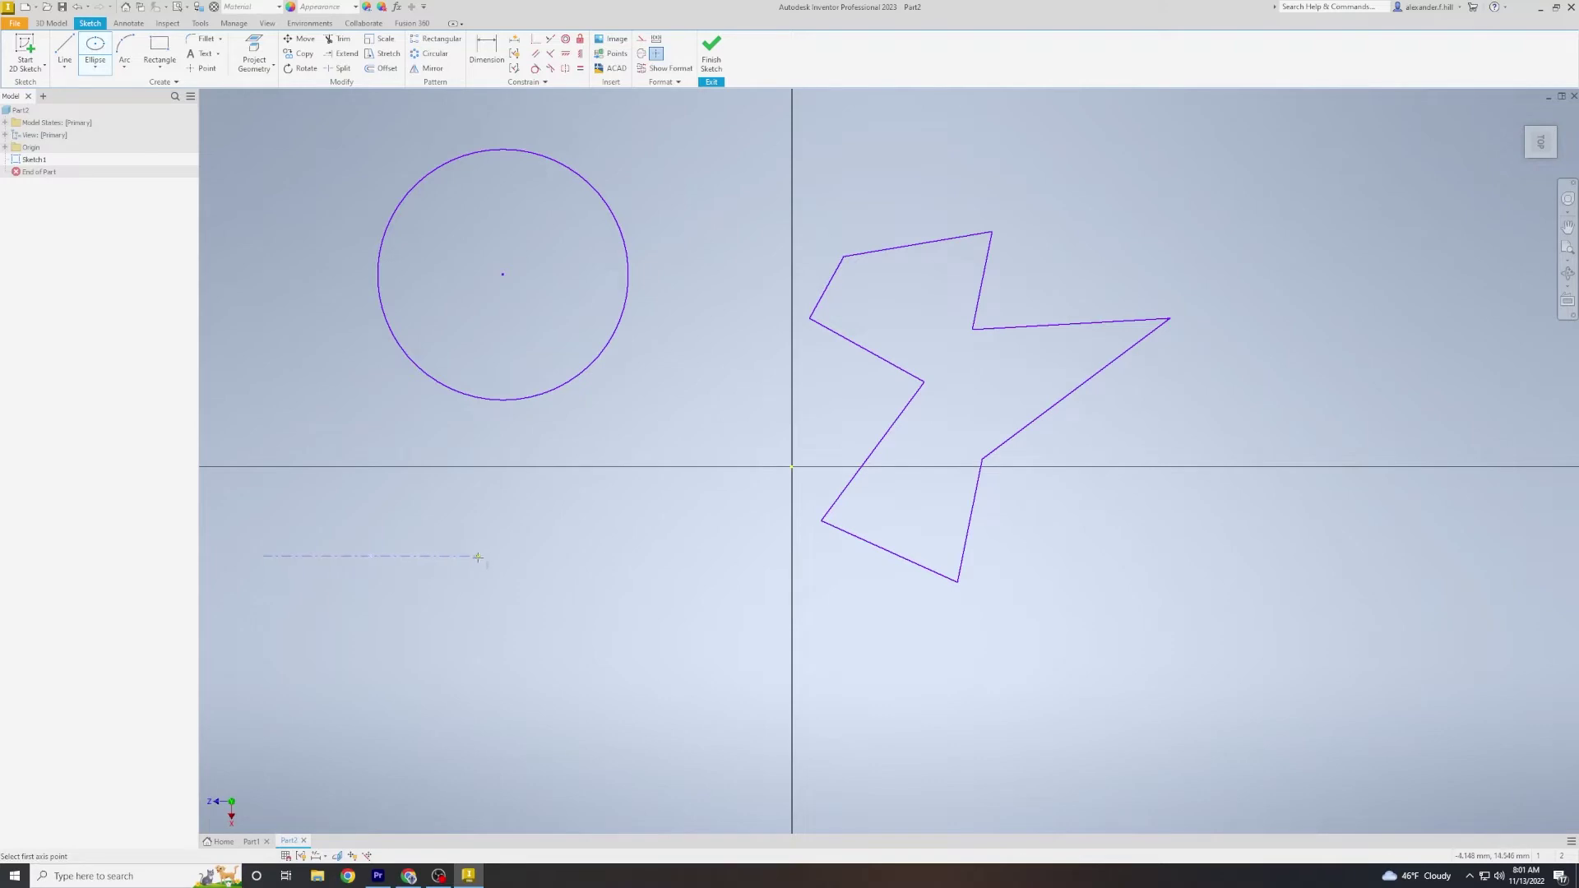
Step: Complete the ellipse below the circle and draw a three-point arc beneath the zigzag outline
left_click(478, 557)
left_click(370, 429)
left_click(128, 50)
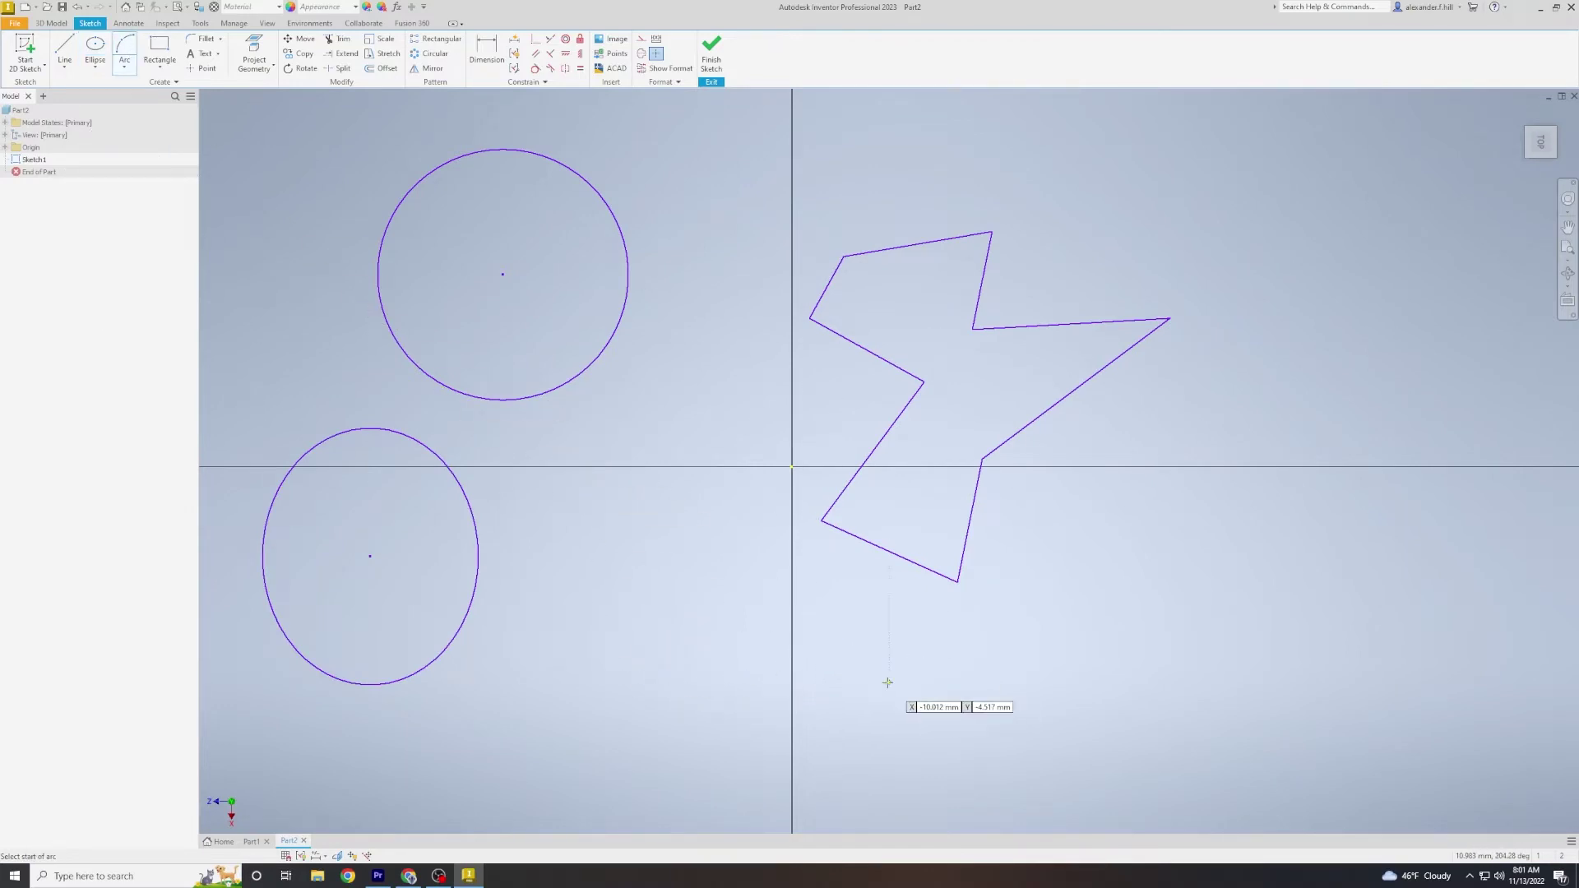
left_click(888, 683)
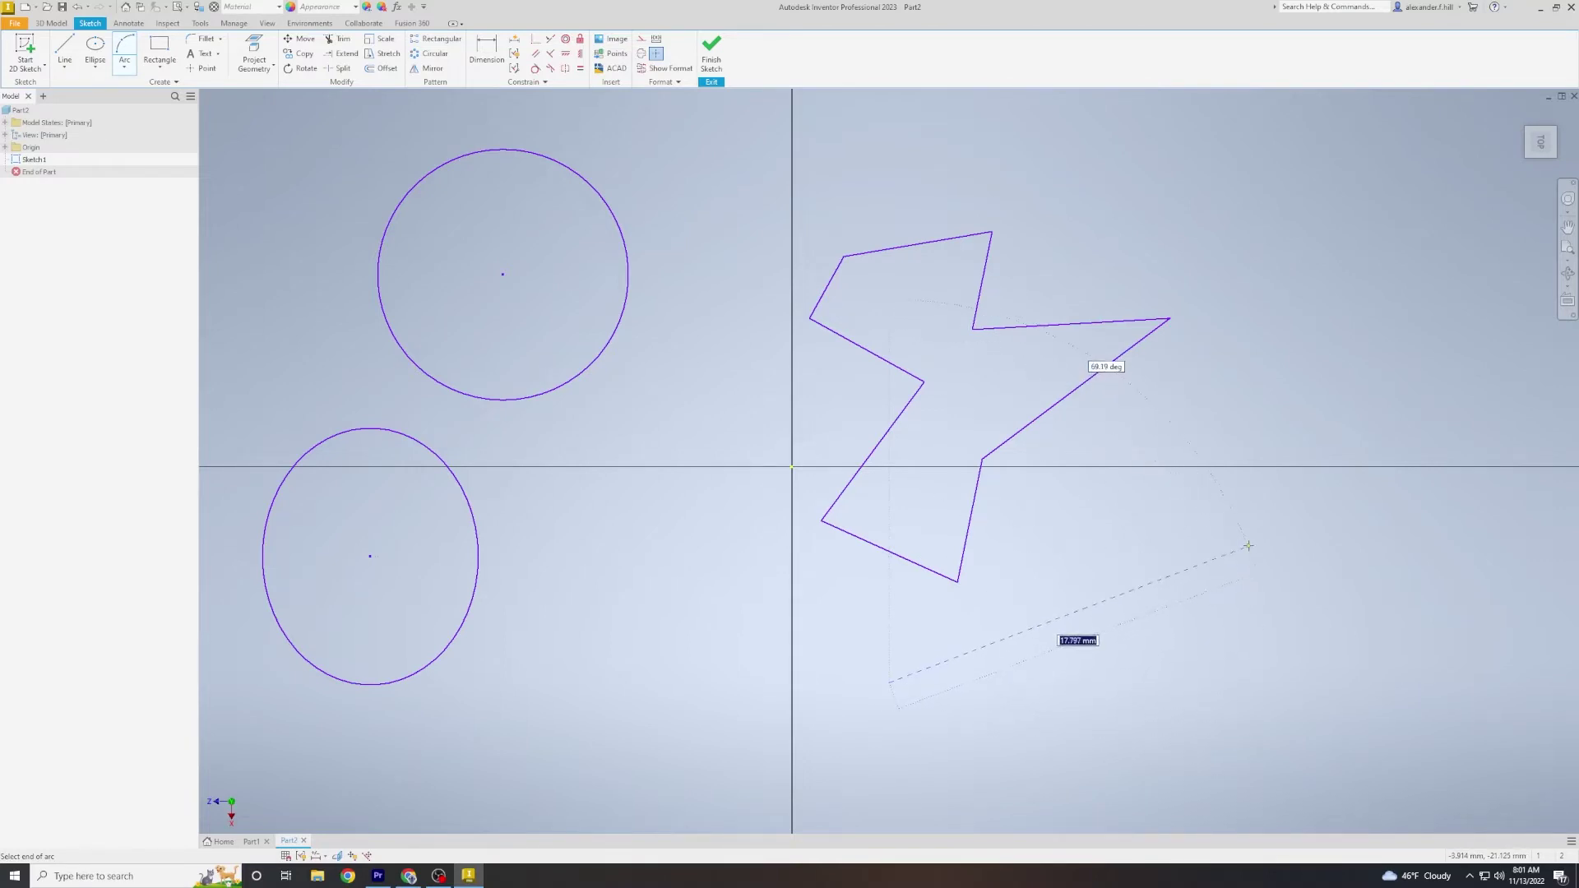
left_click(1247, 545)
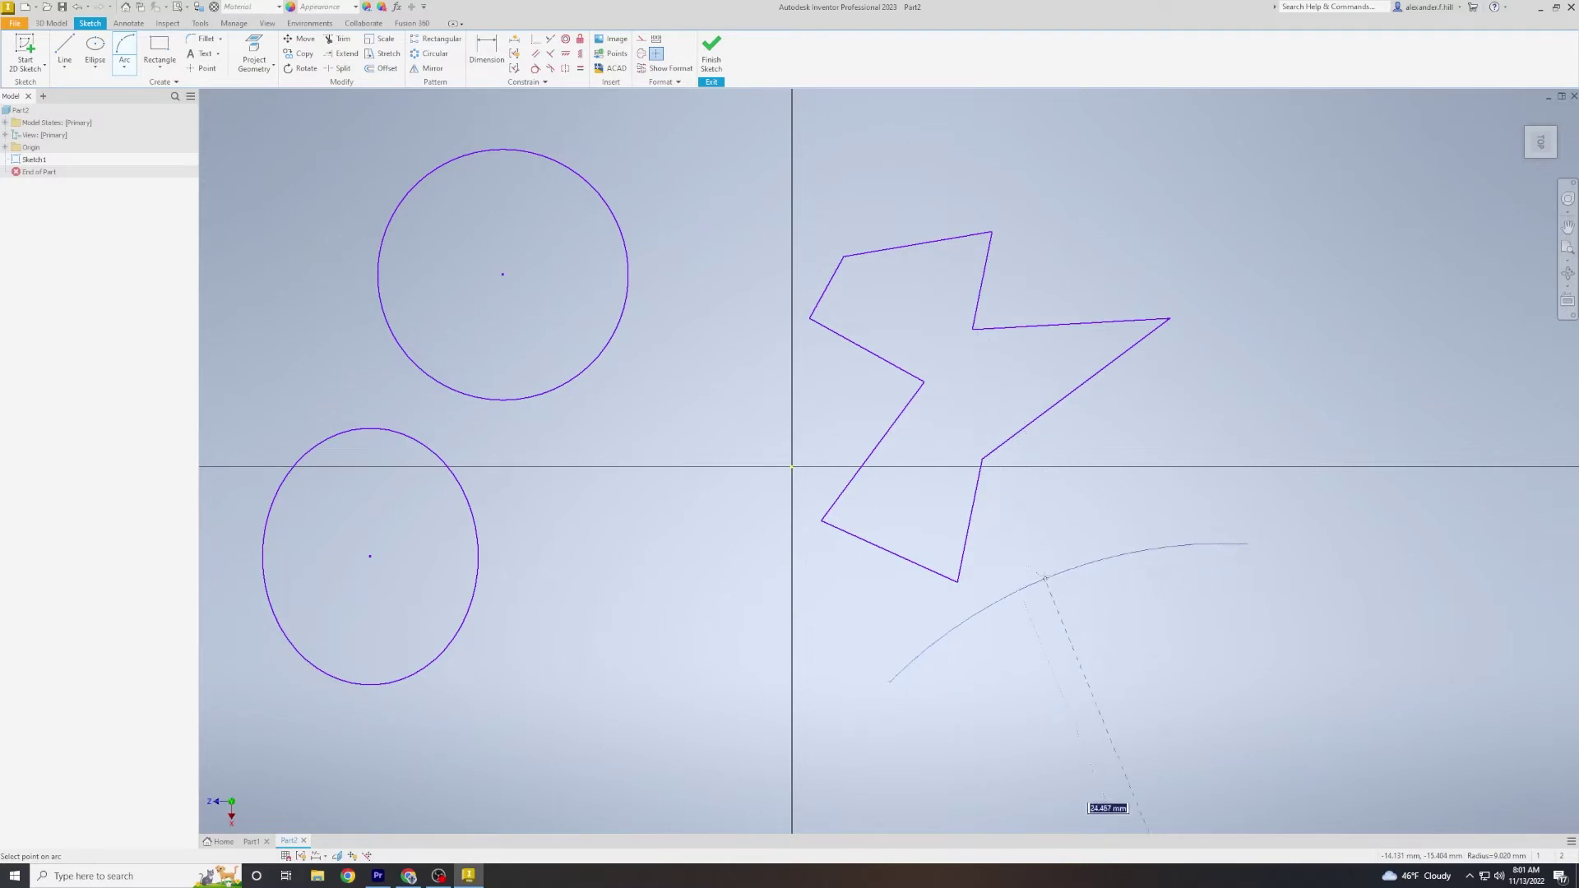
left_click(1026, 551)
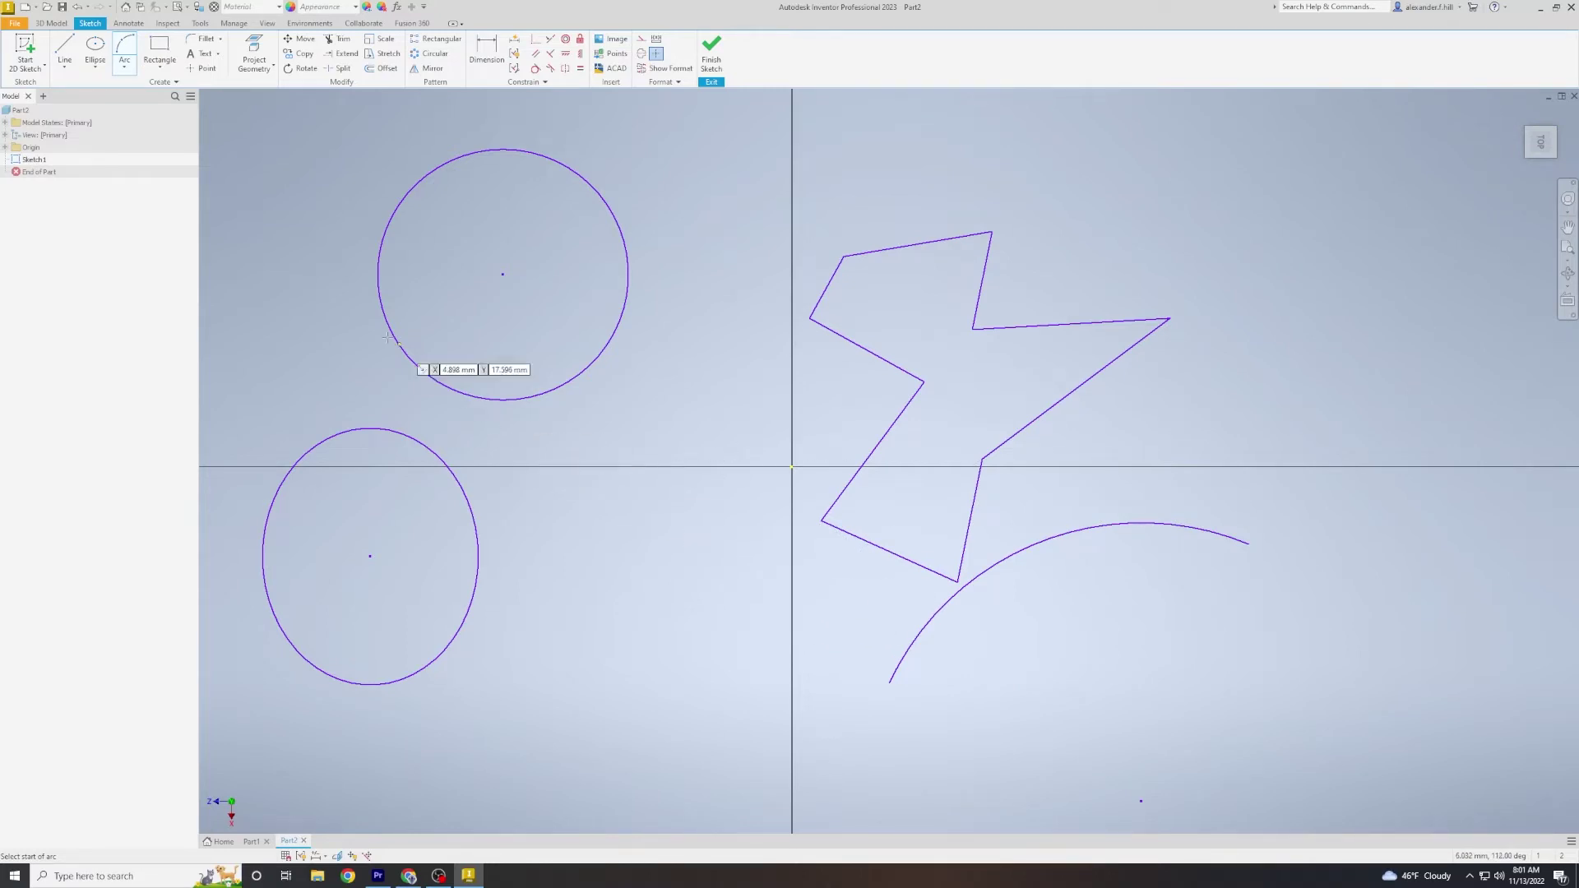
left_click(161, 50)
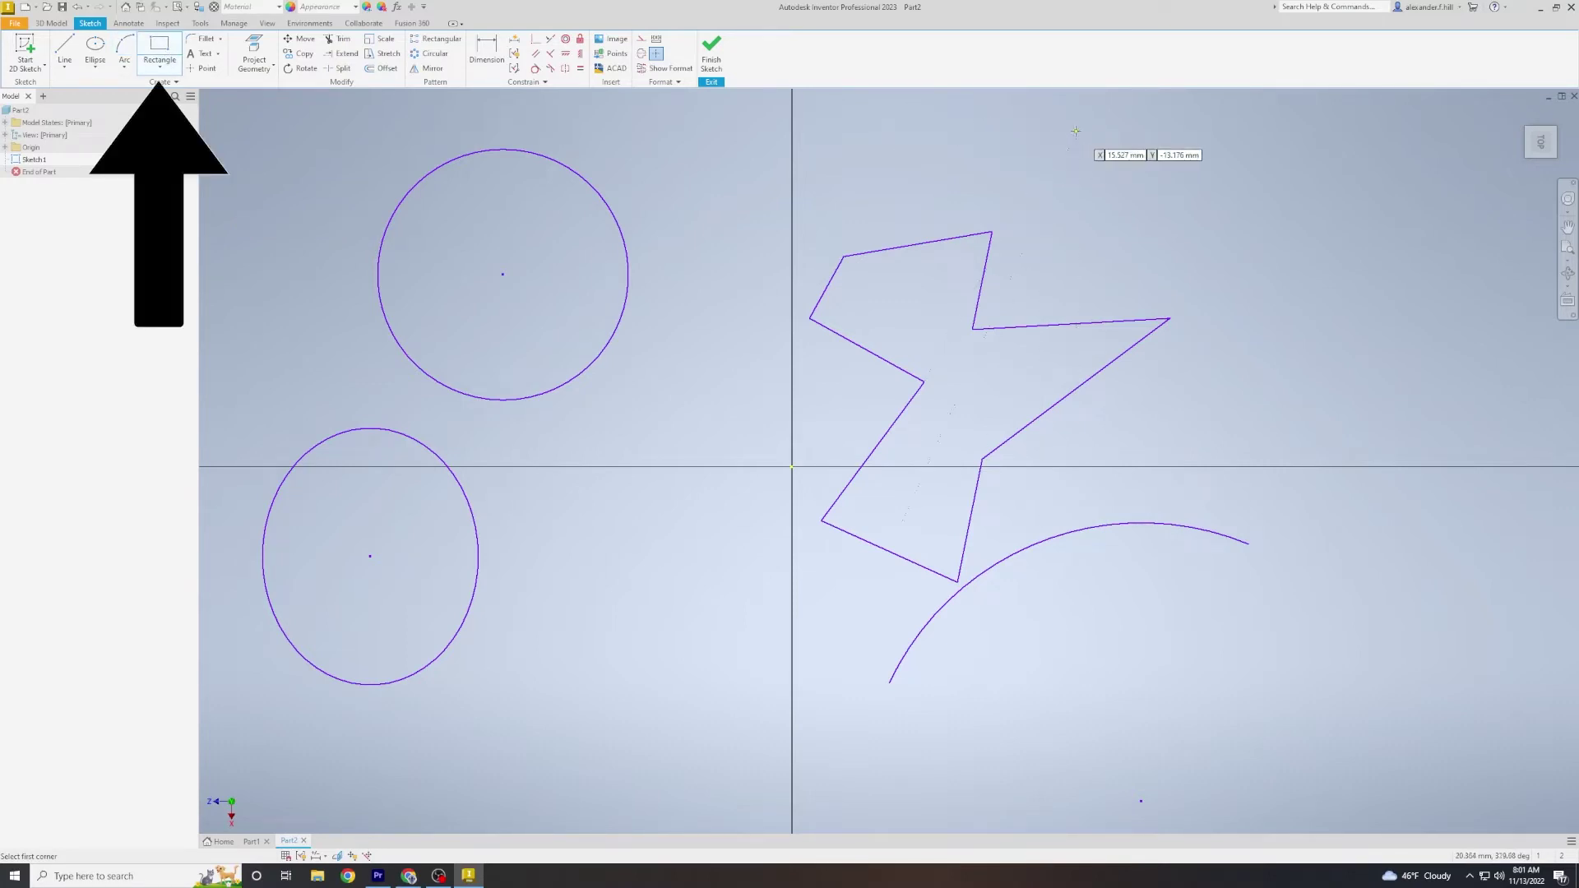
Step: Draw a large rectangle at top right and a small one near the top centre
left_click(1076, 131)
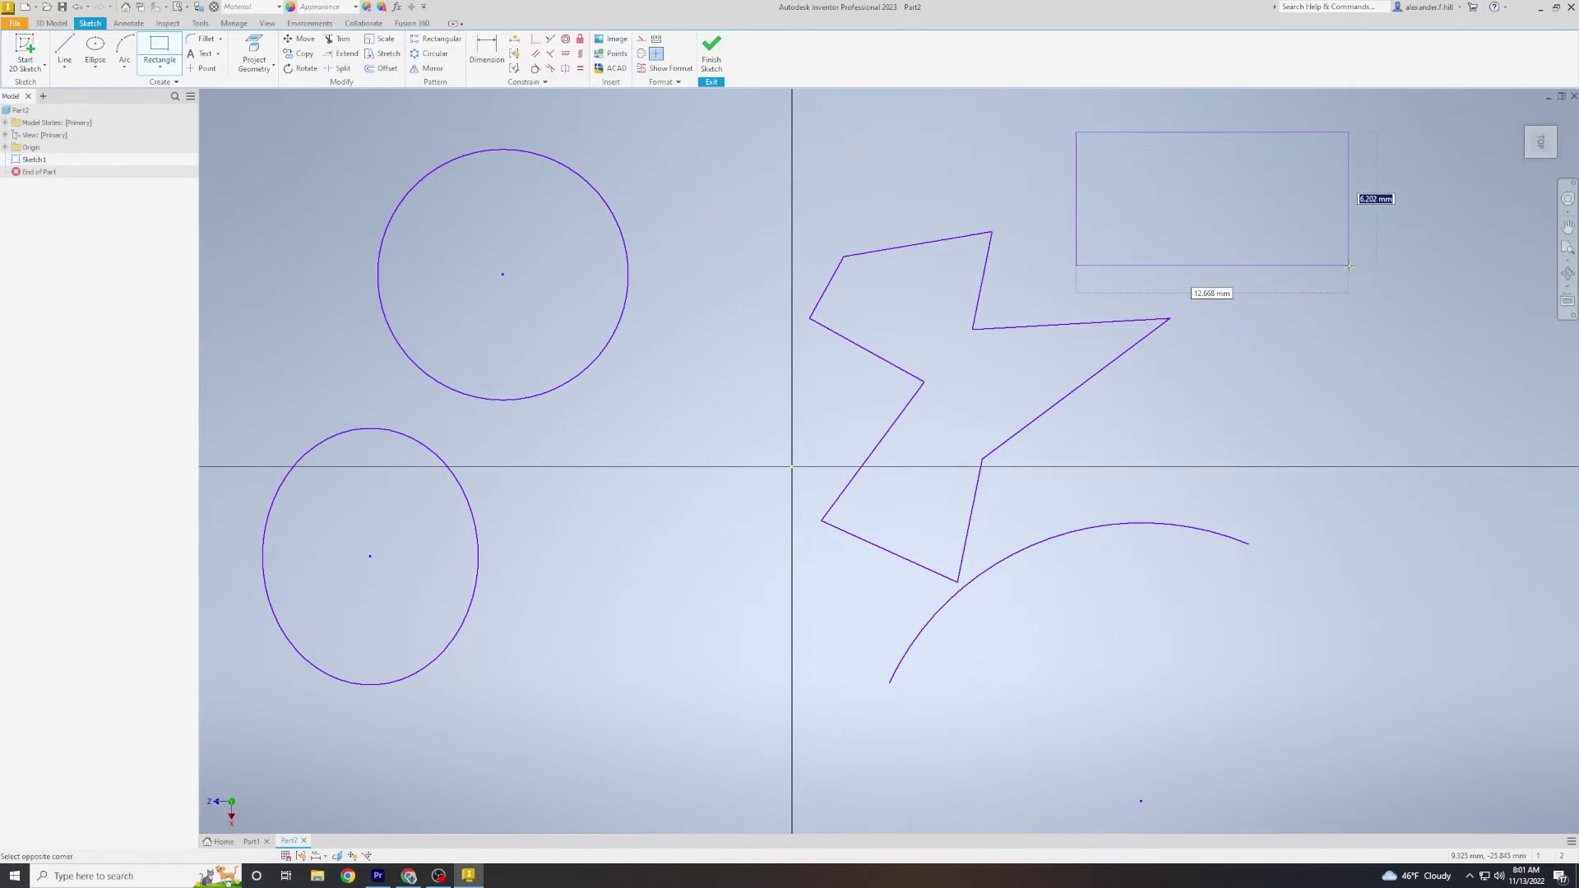
left_click(1348, 265)
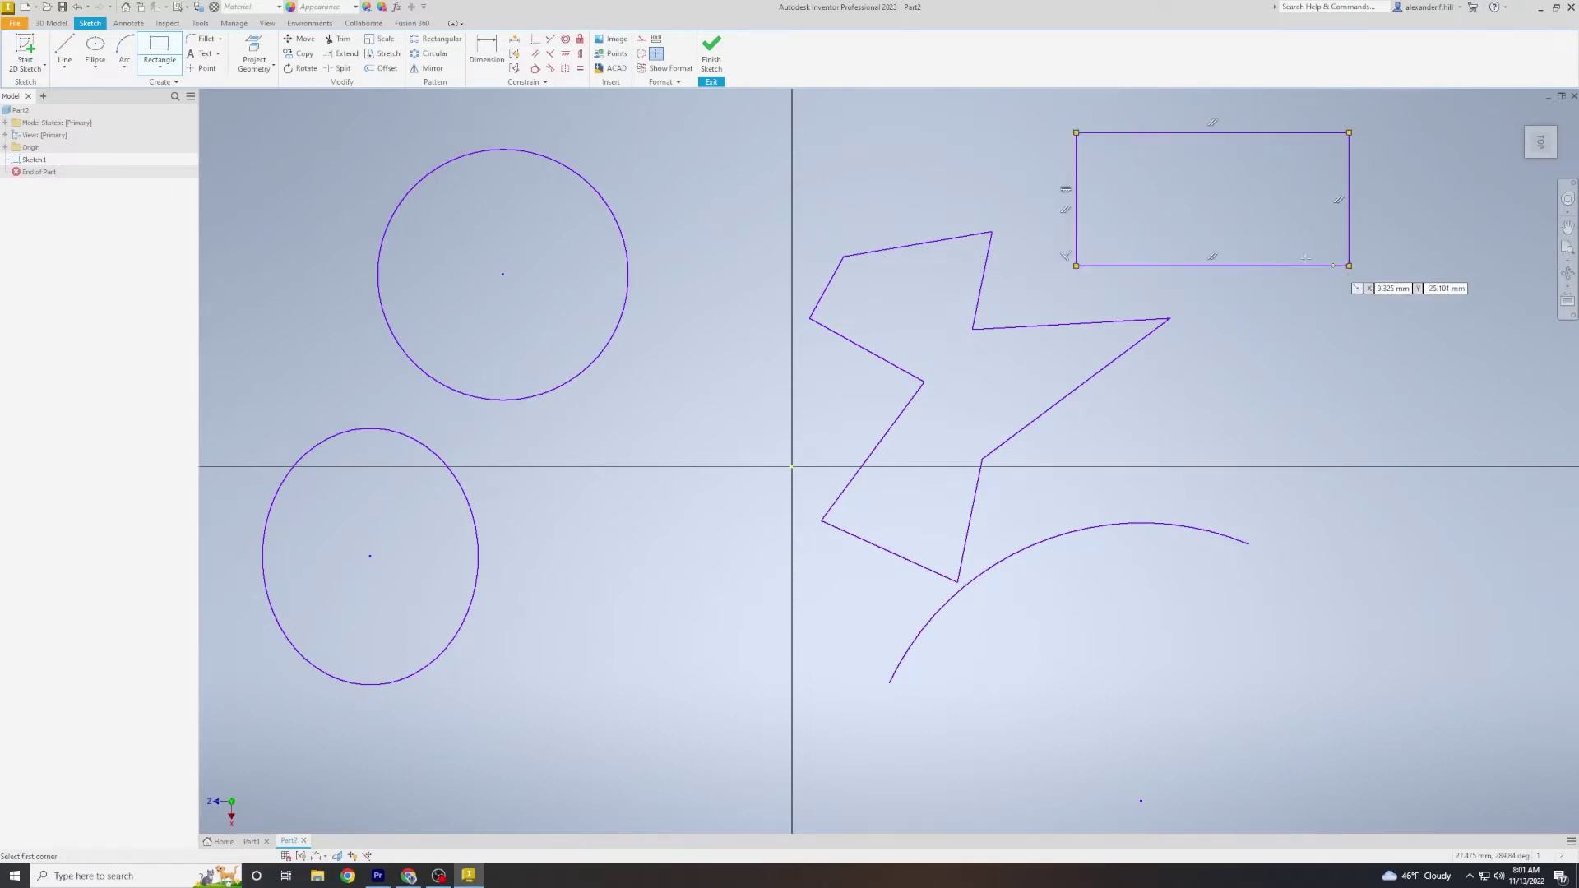
left_click(809, 133)
left_click(917, 192)
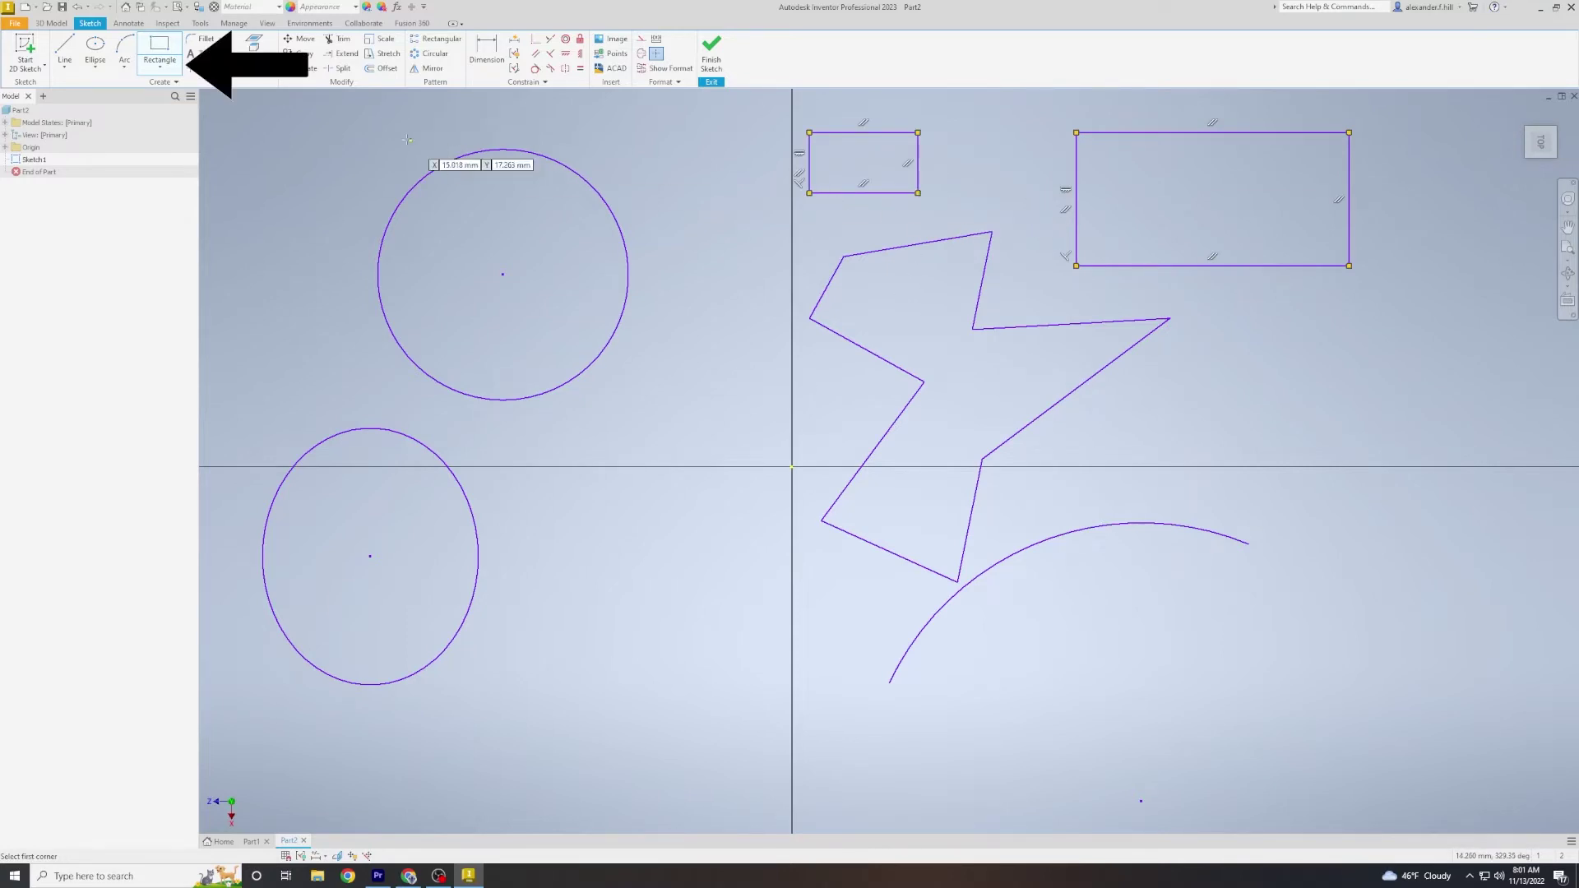
Step: Draw a triangle left of the origin and an 8-sided polygon on the right
left_click(167, 75)
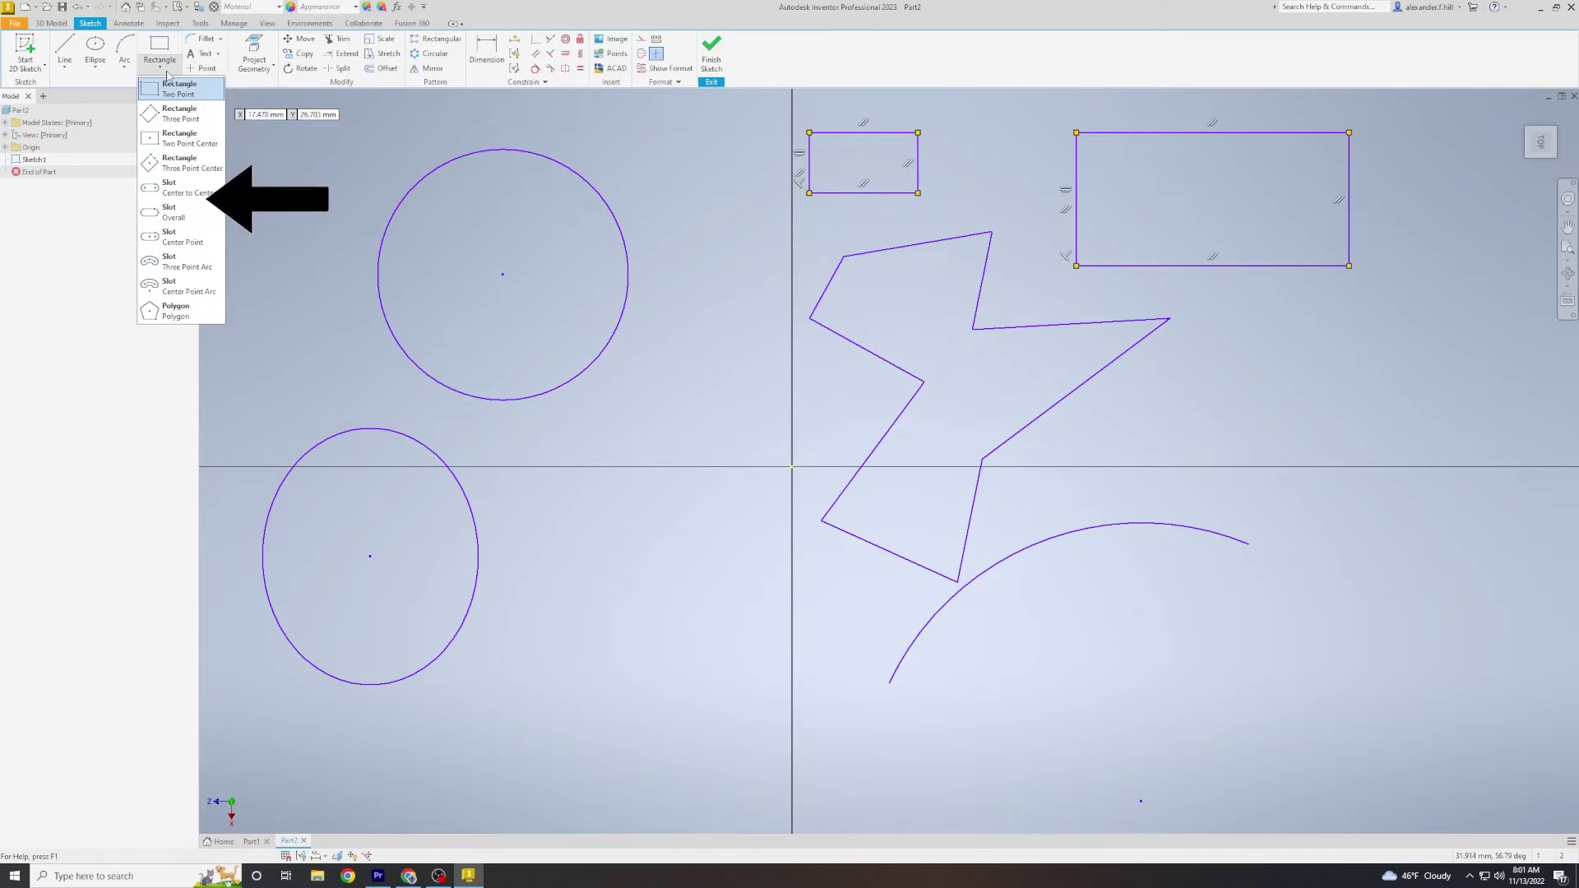
left_click(175, 312)
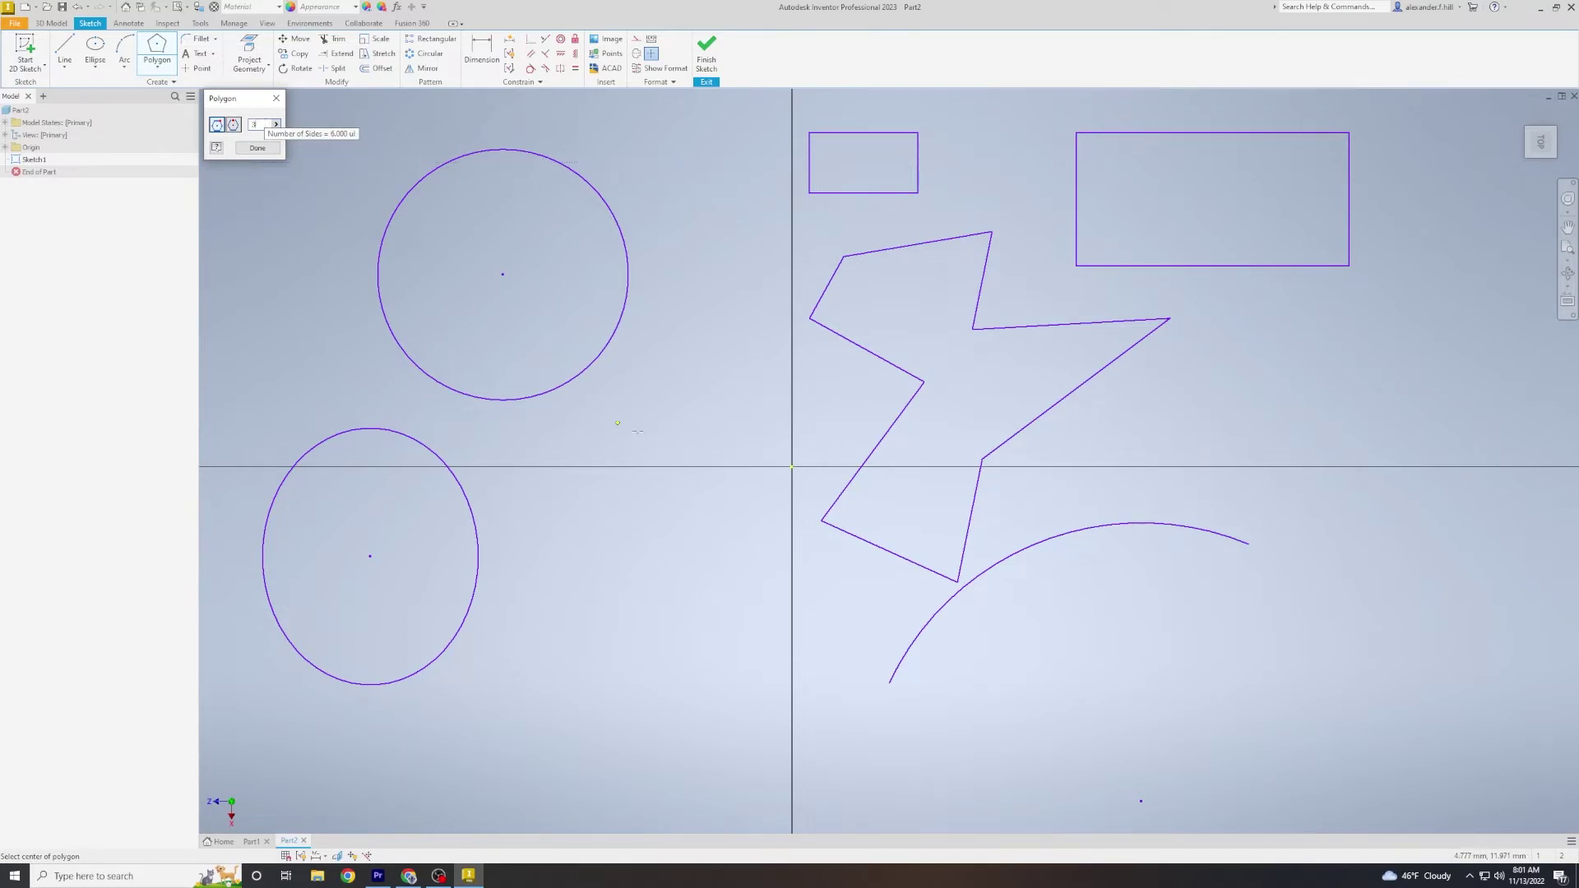
left_click(660, 551)
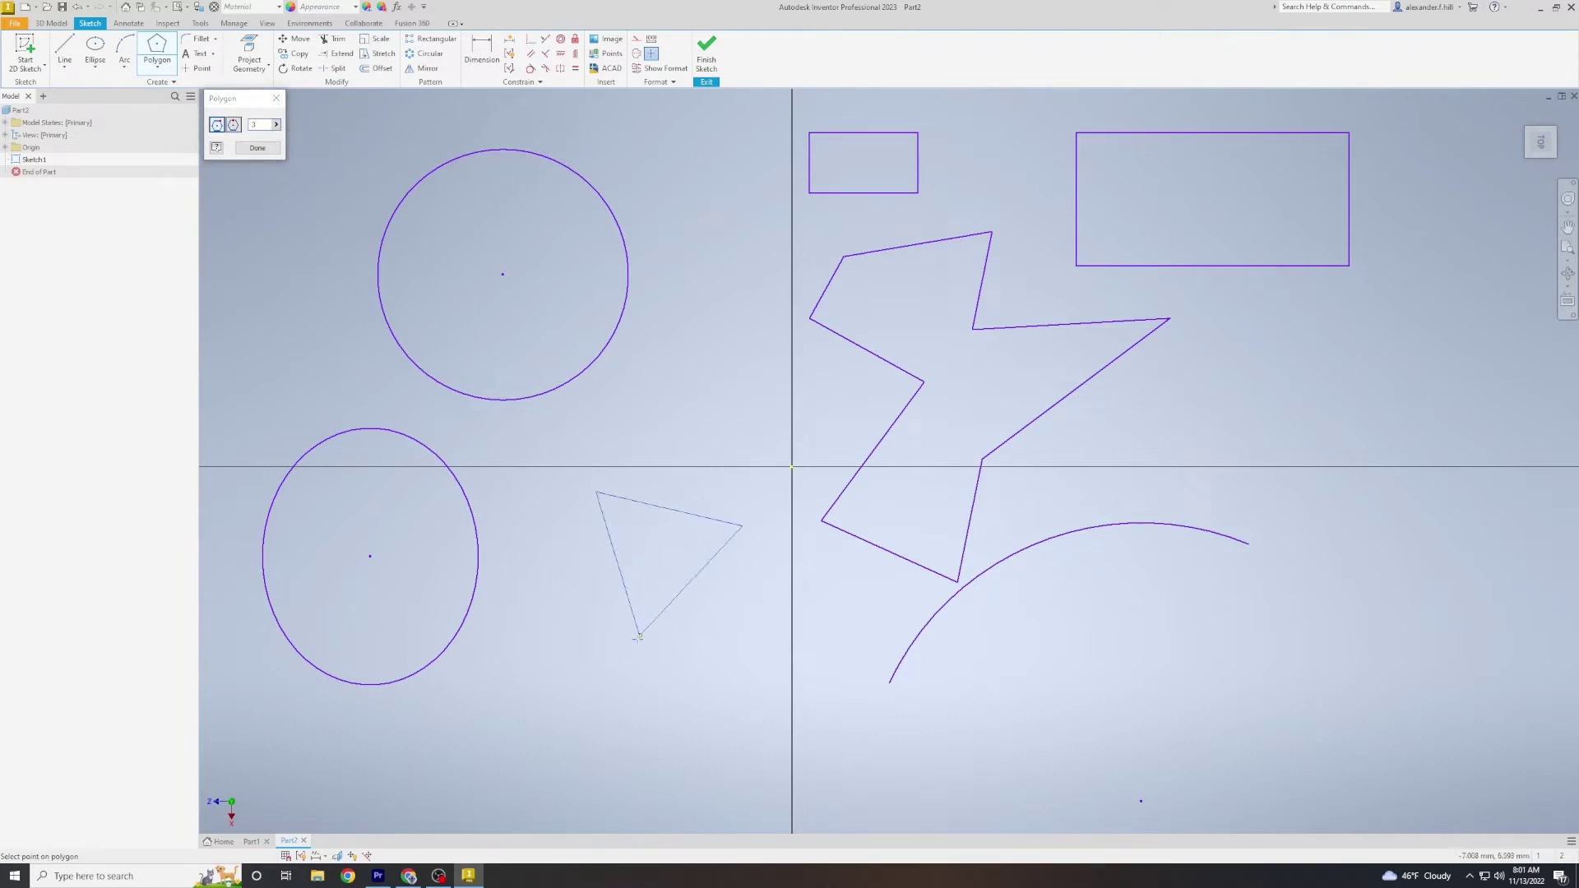
left_click(622, 656)
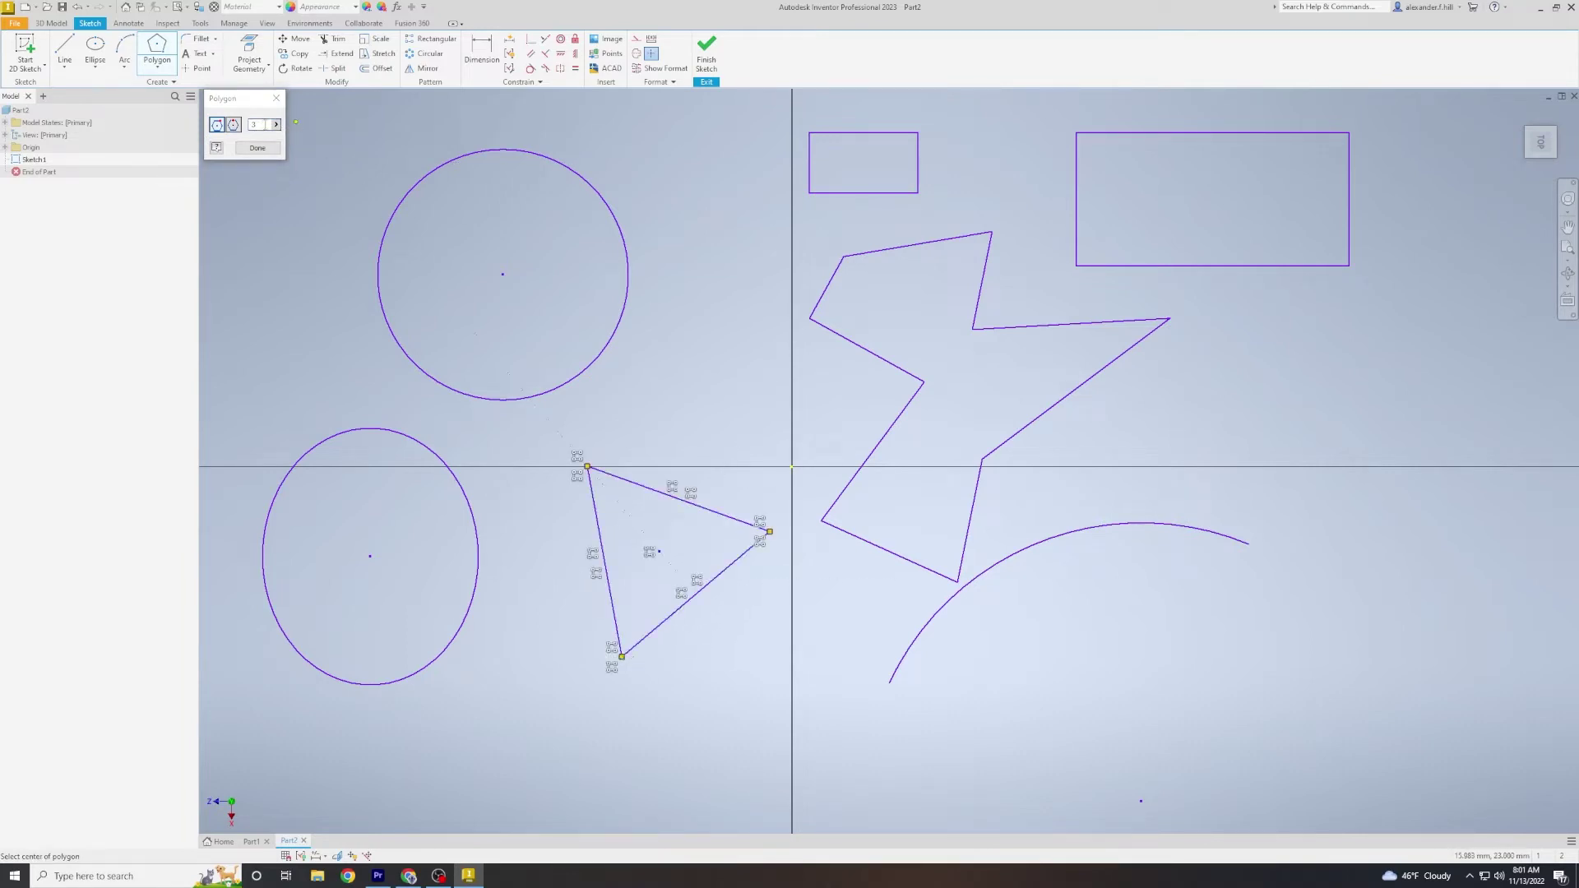
type("8")
left_click(1429, 458)
left_click(1403, 582)
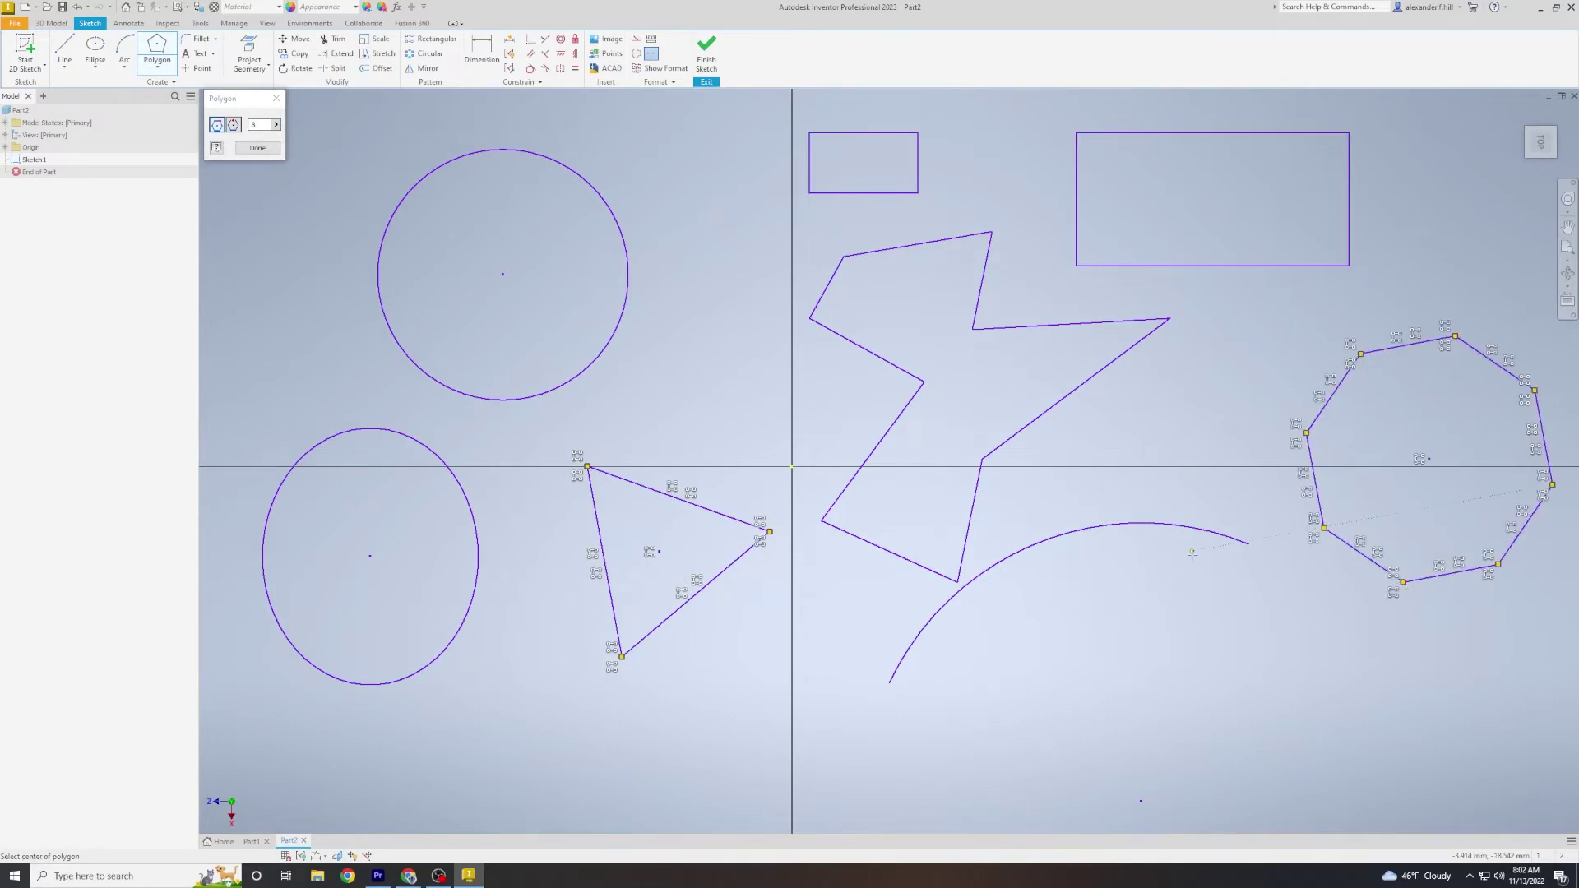
left_click(200, 53)
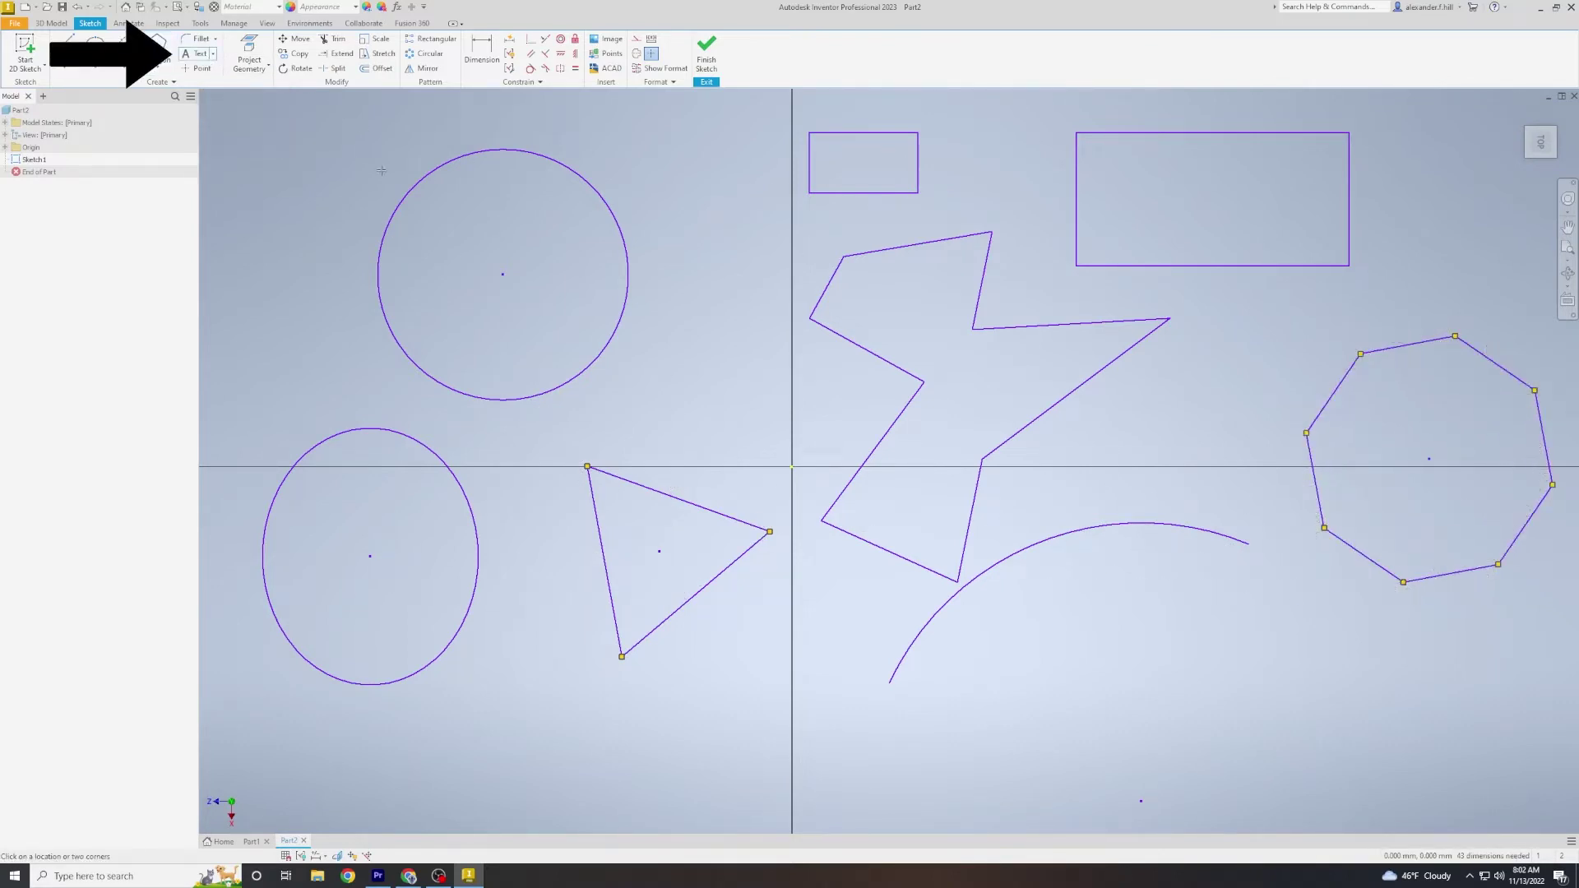
Step: Place vertical sketch text 'Hello!' above the triangle, just left of the vertical axis
left_click(679, 309)
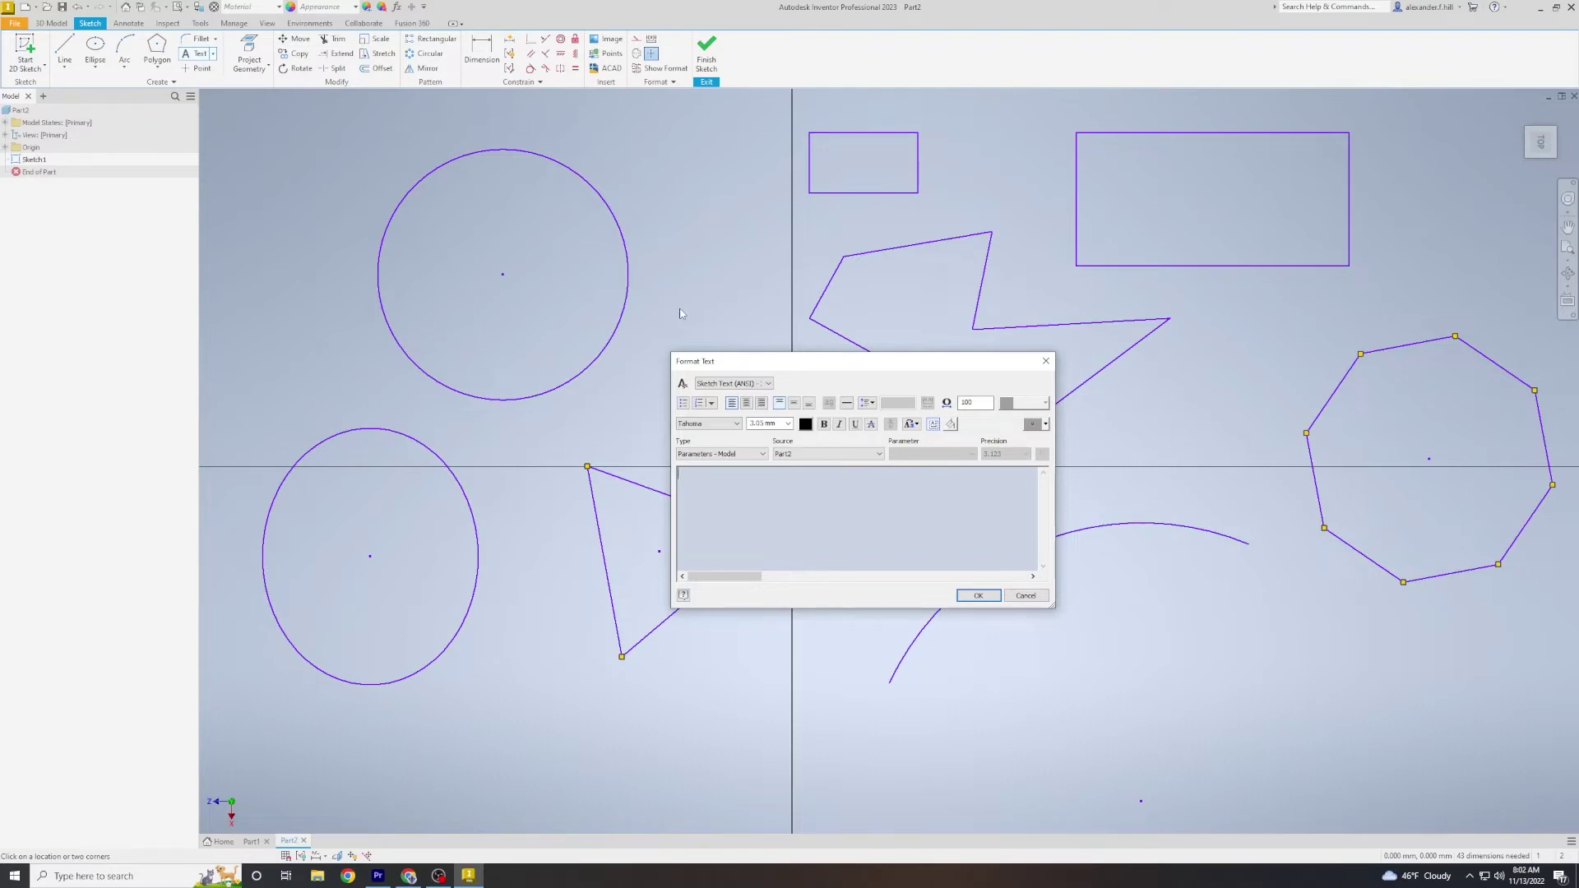
type("H")
type("ello!")
left_click(960, 597)
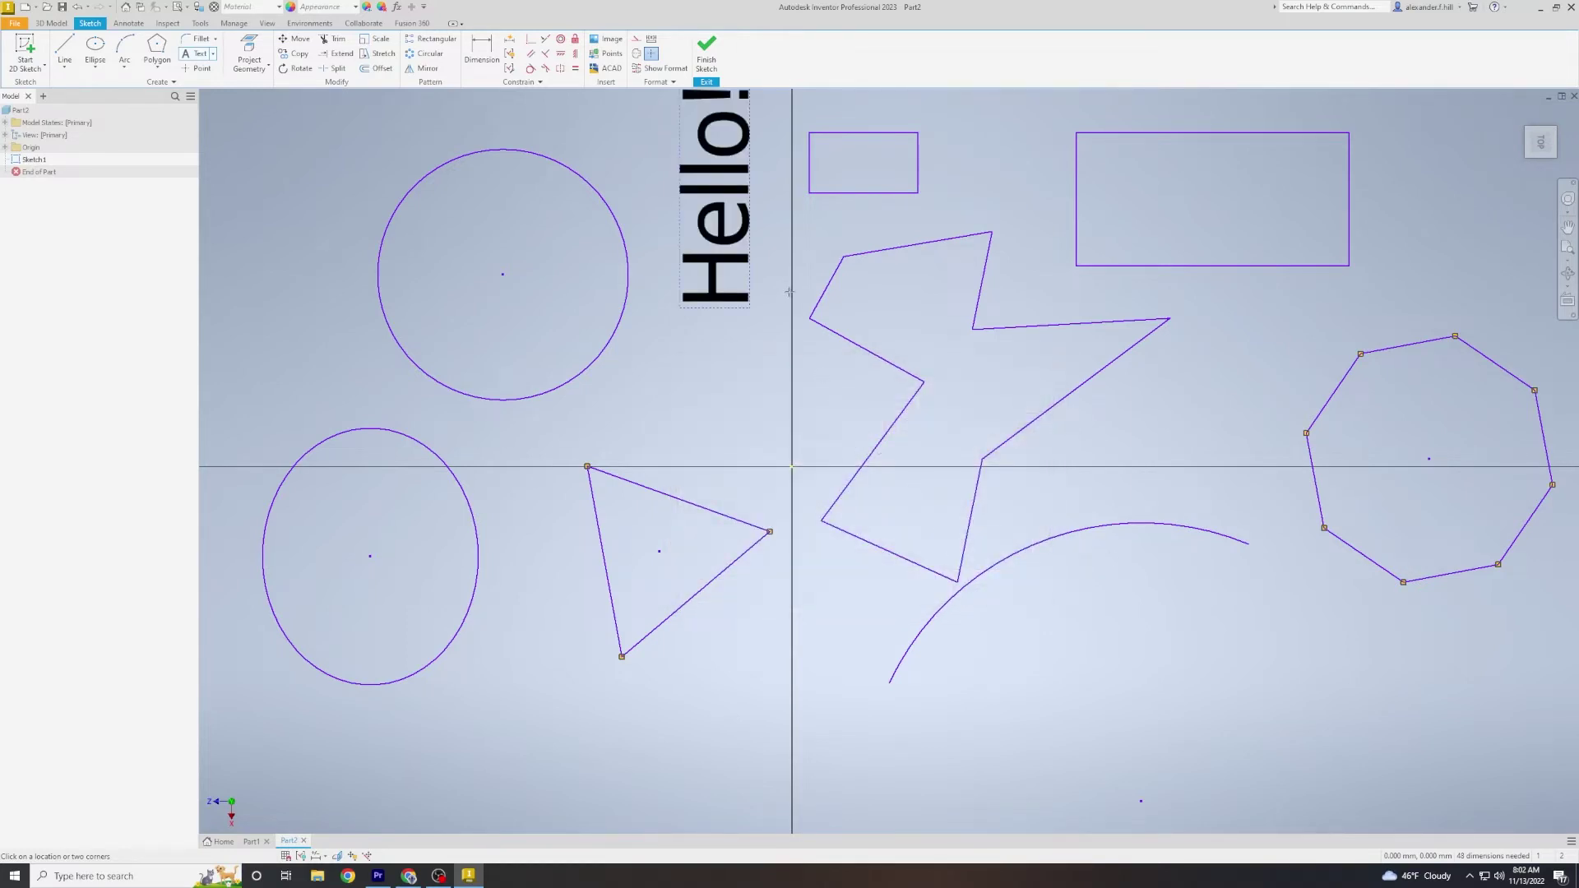
Step: Move the Hello! text down from a base point on it to just above the axis
left_click(301, 40)
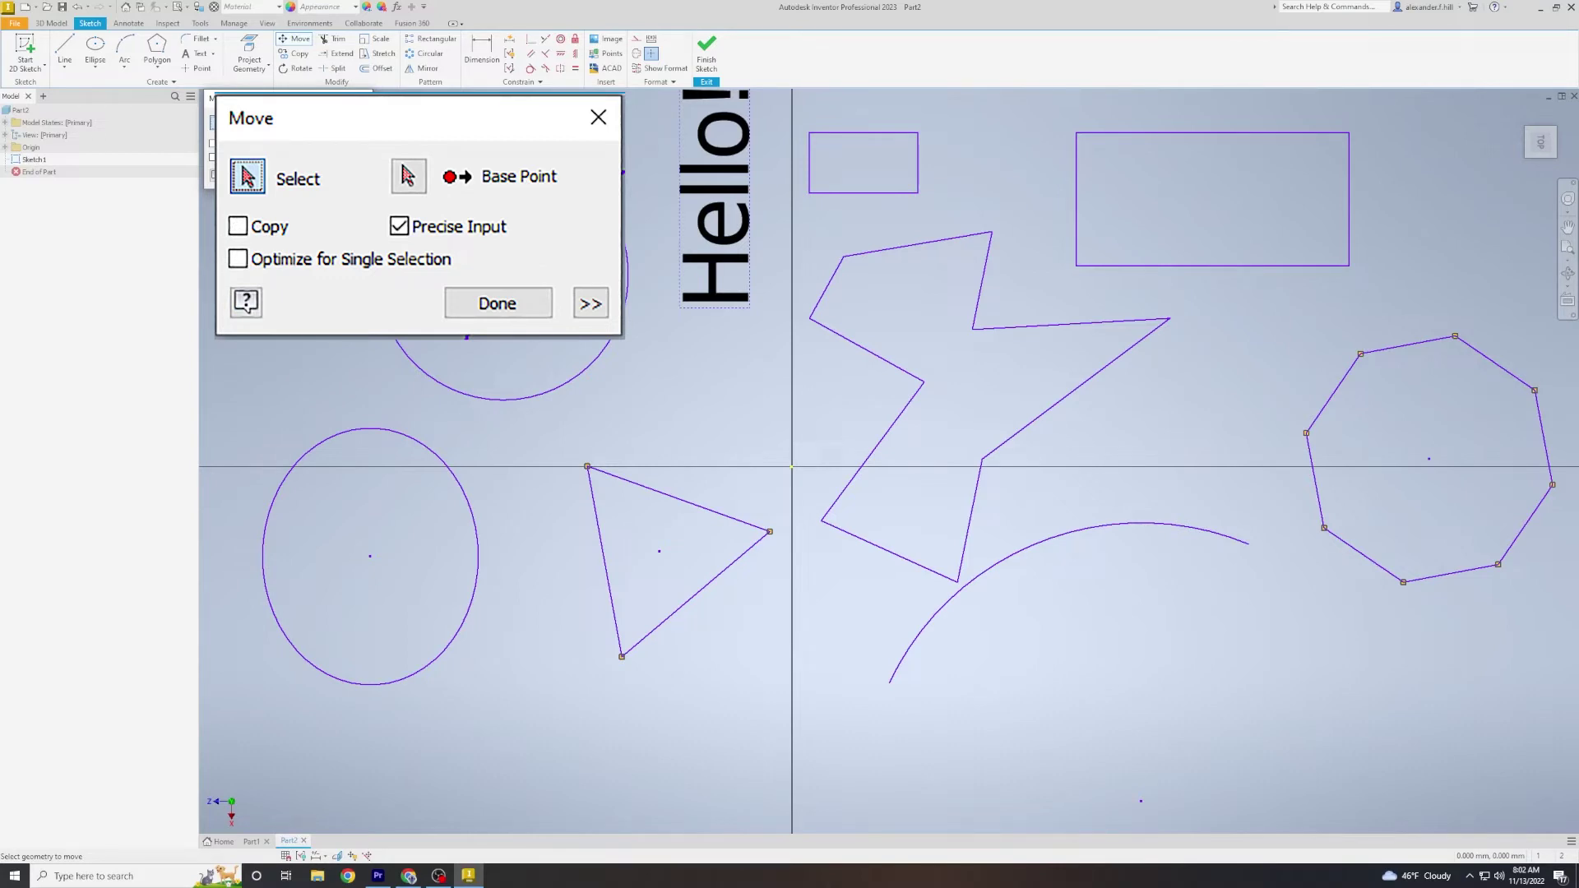
left_click(717, 176)
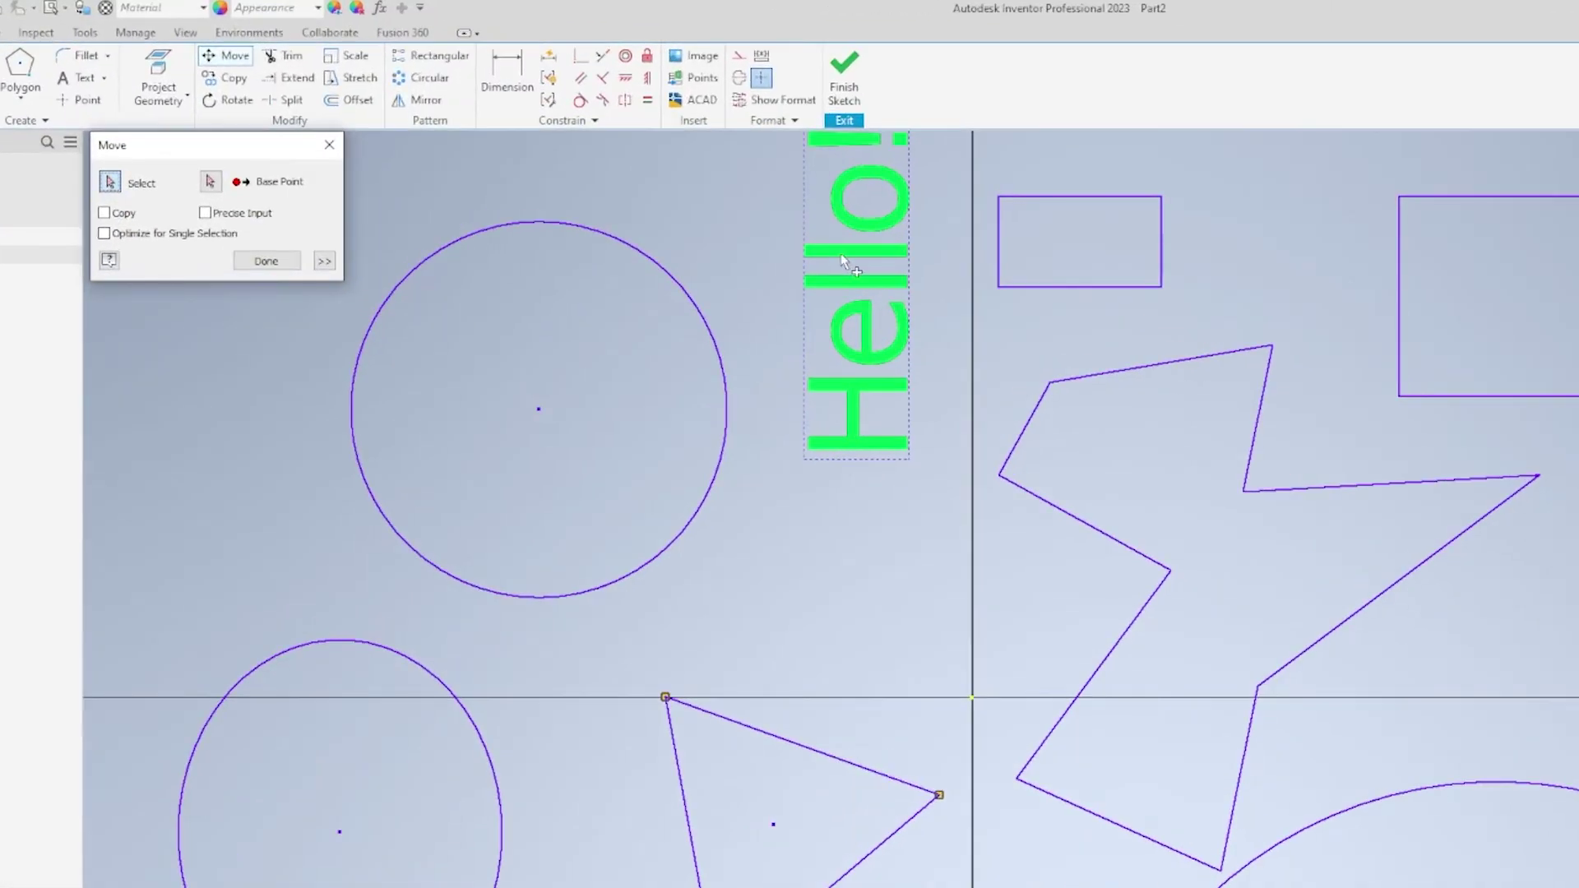
left_click(211, 182)
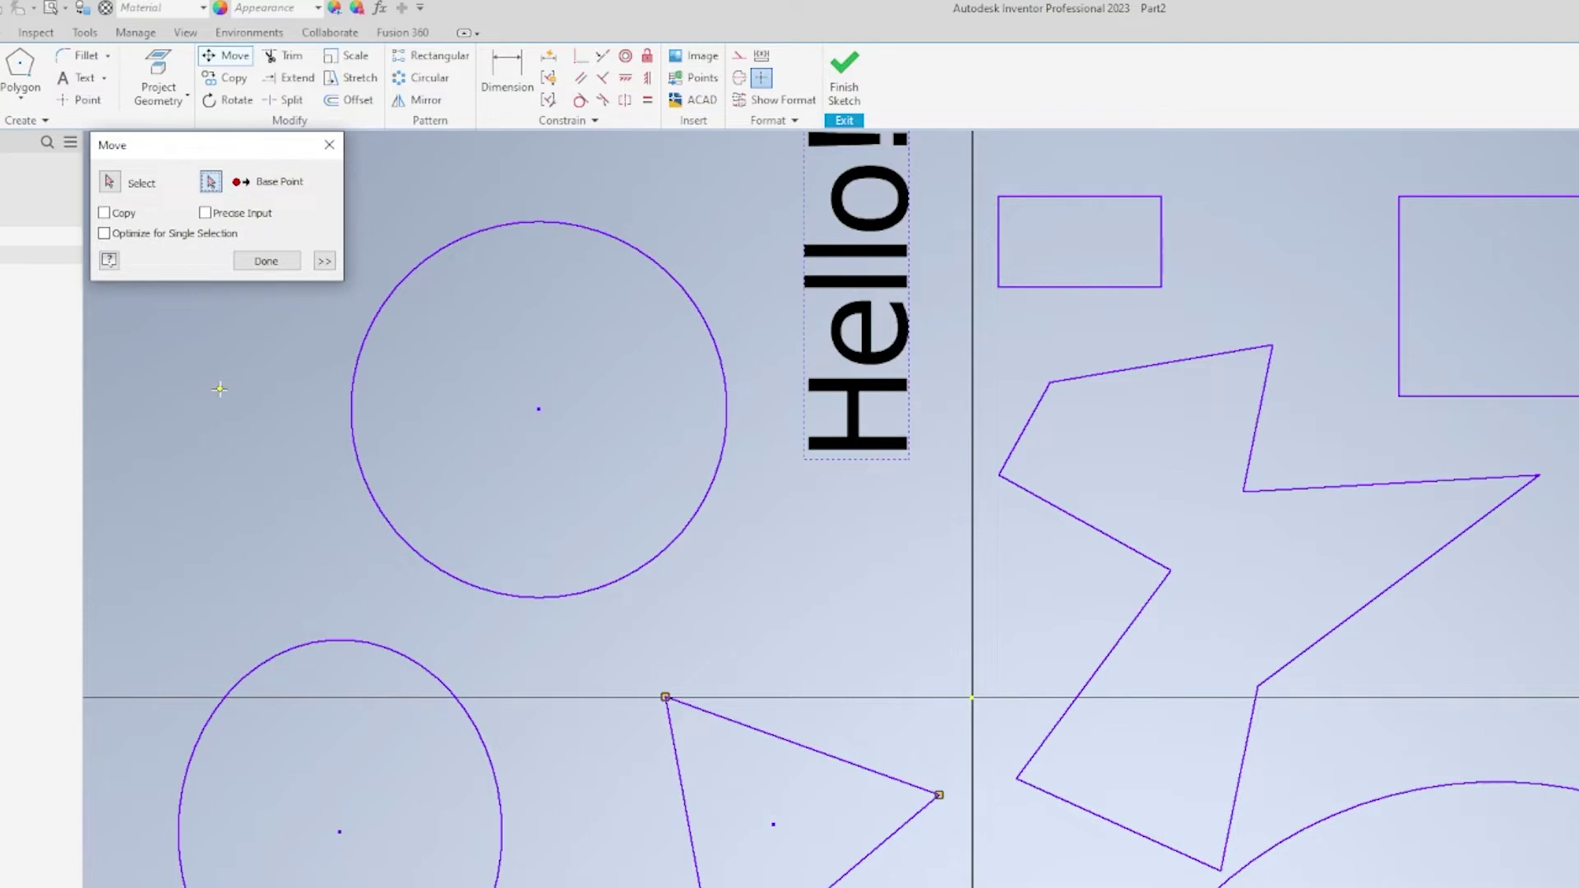
left_click(110, 183)
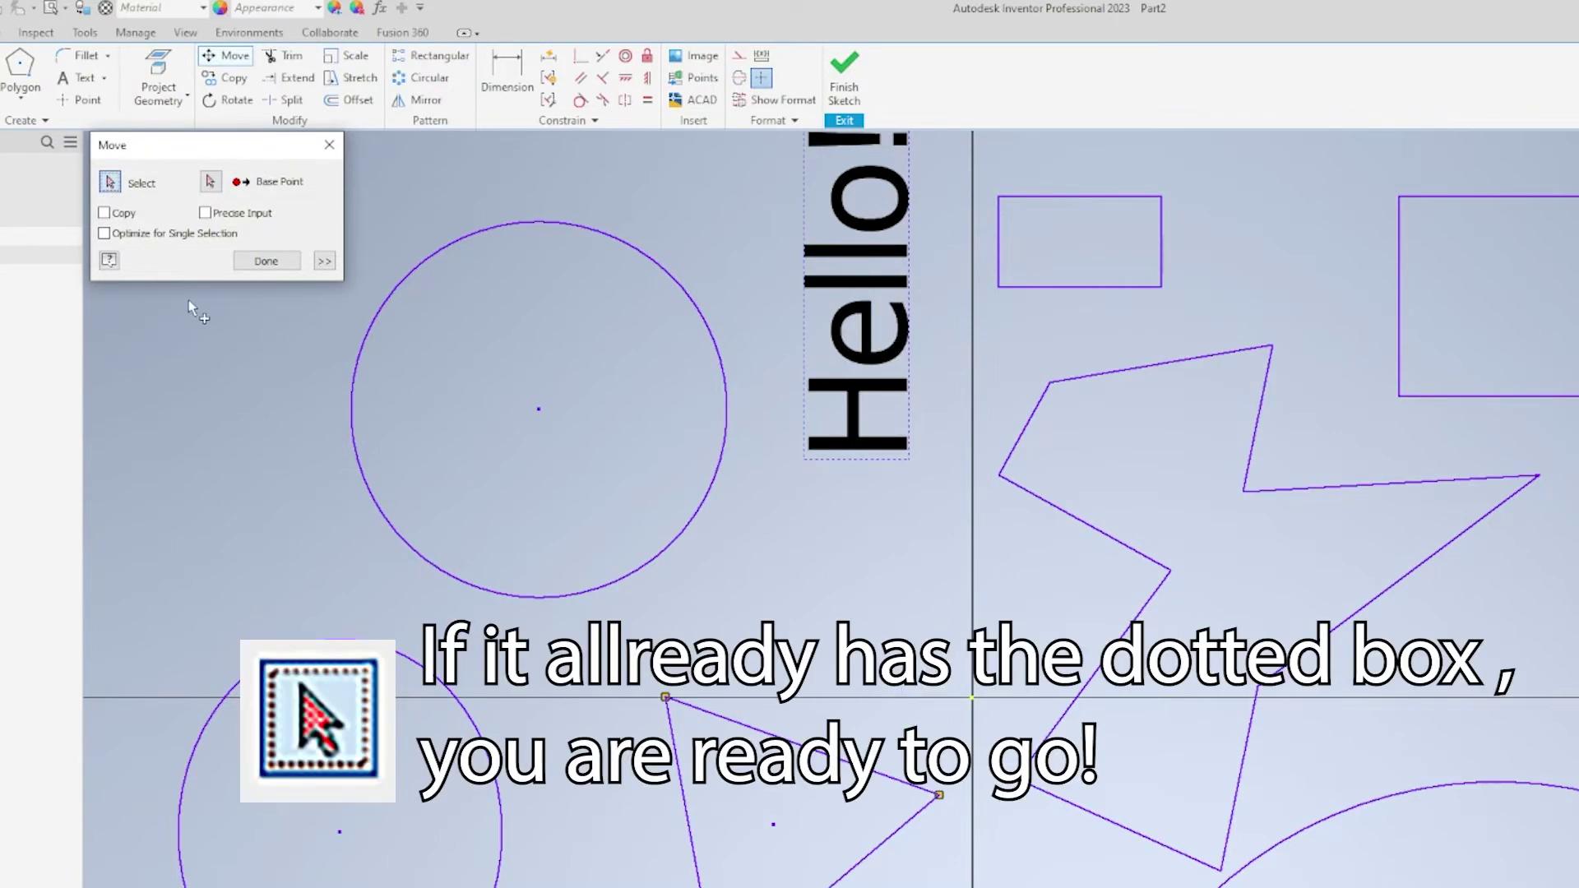
left_click(872, 290)
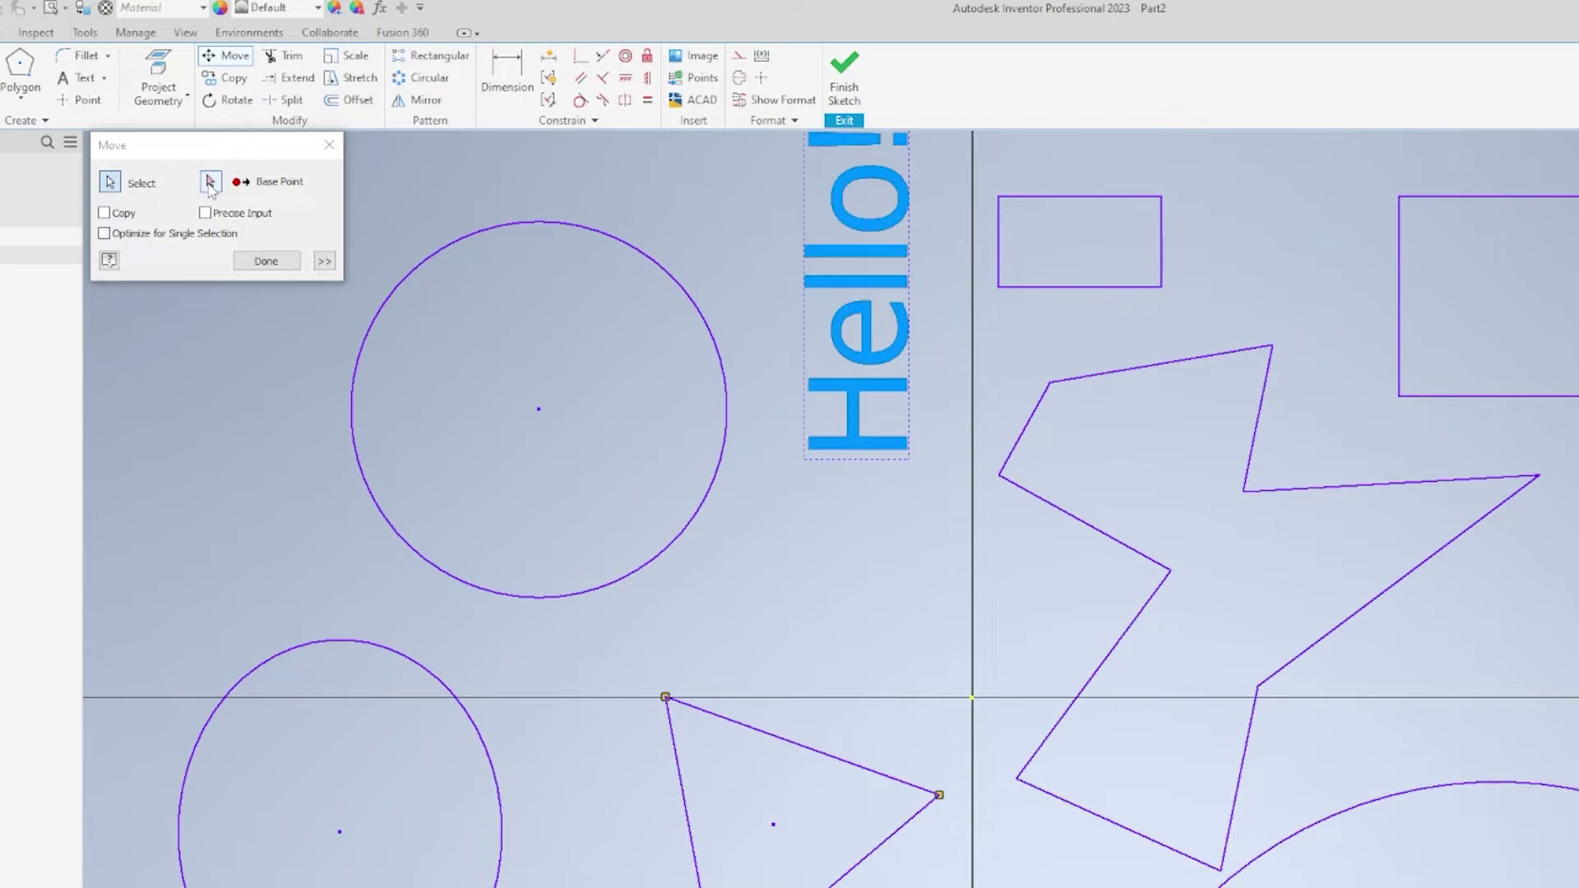
left_click(210, 183)
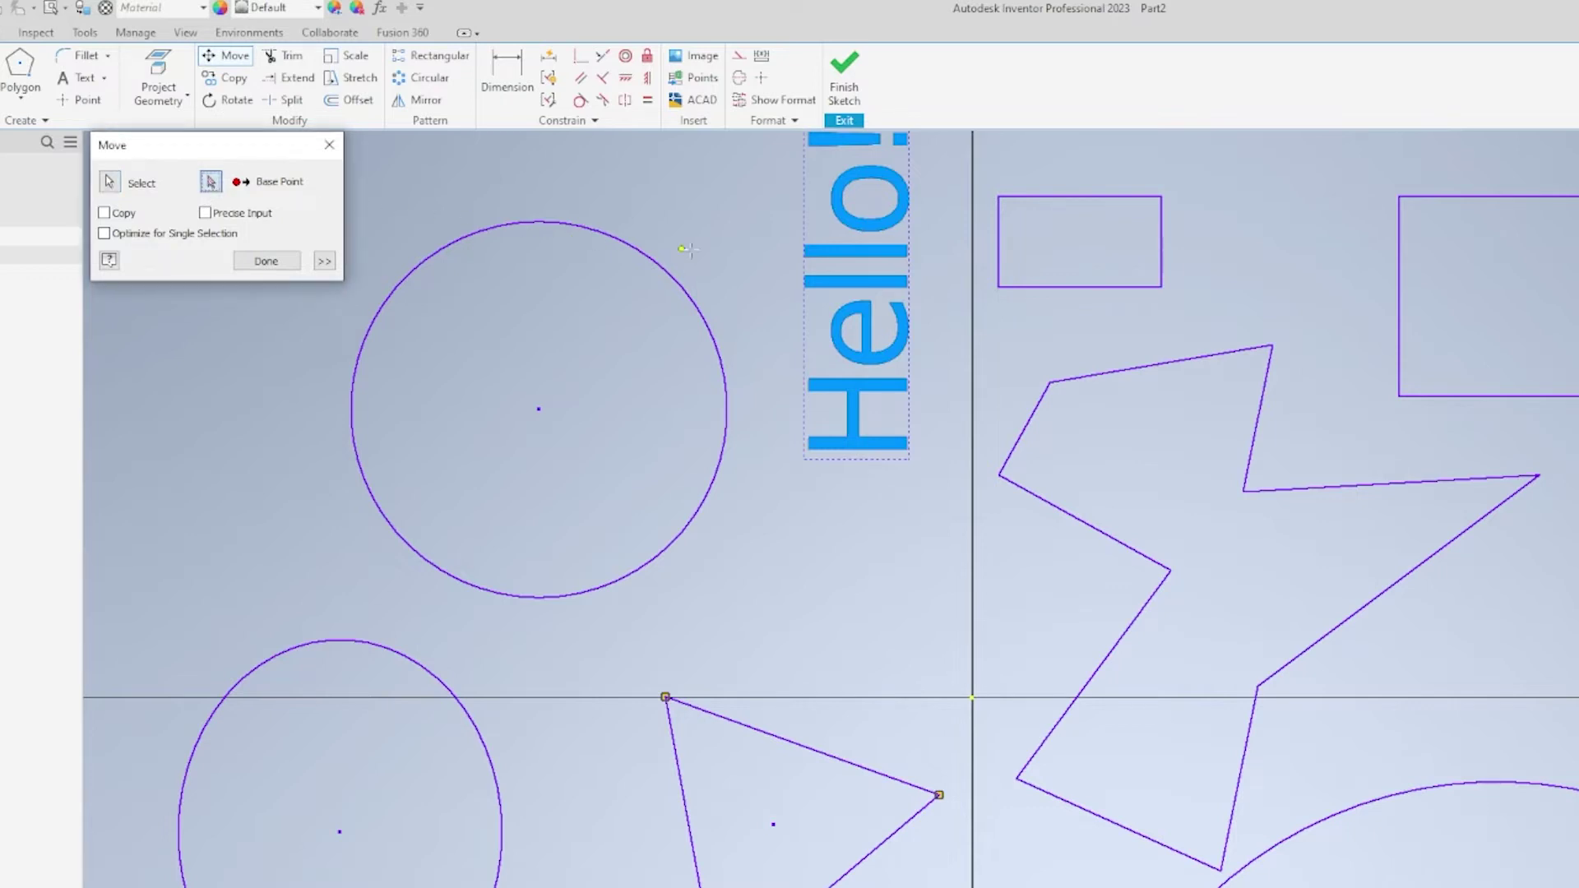
left_click(864, 263)
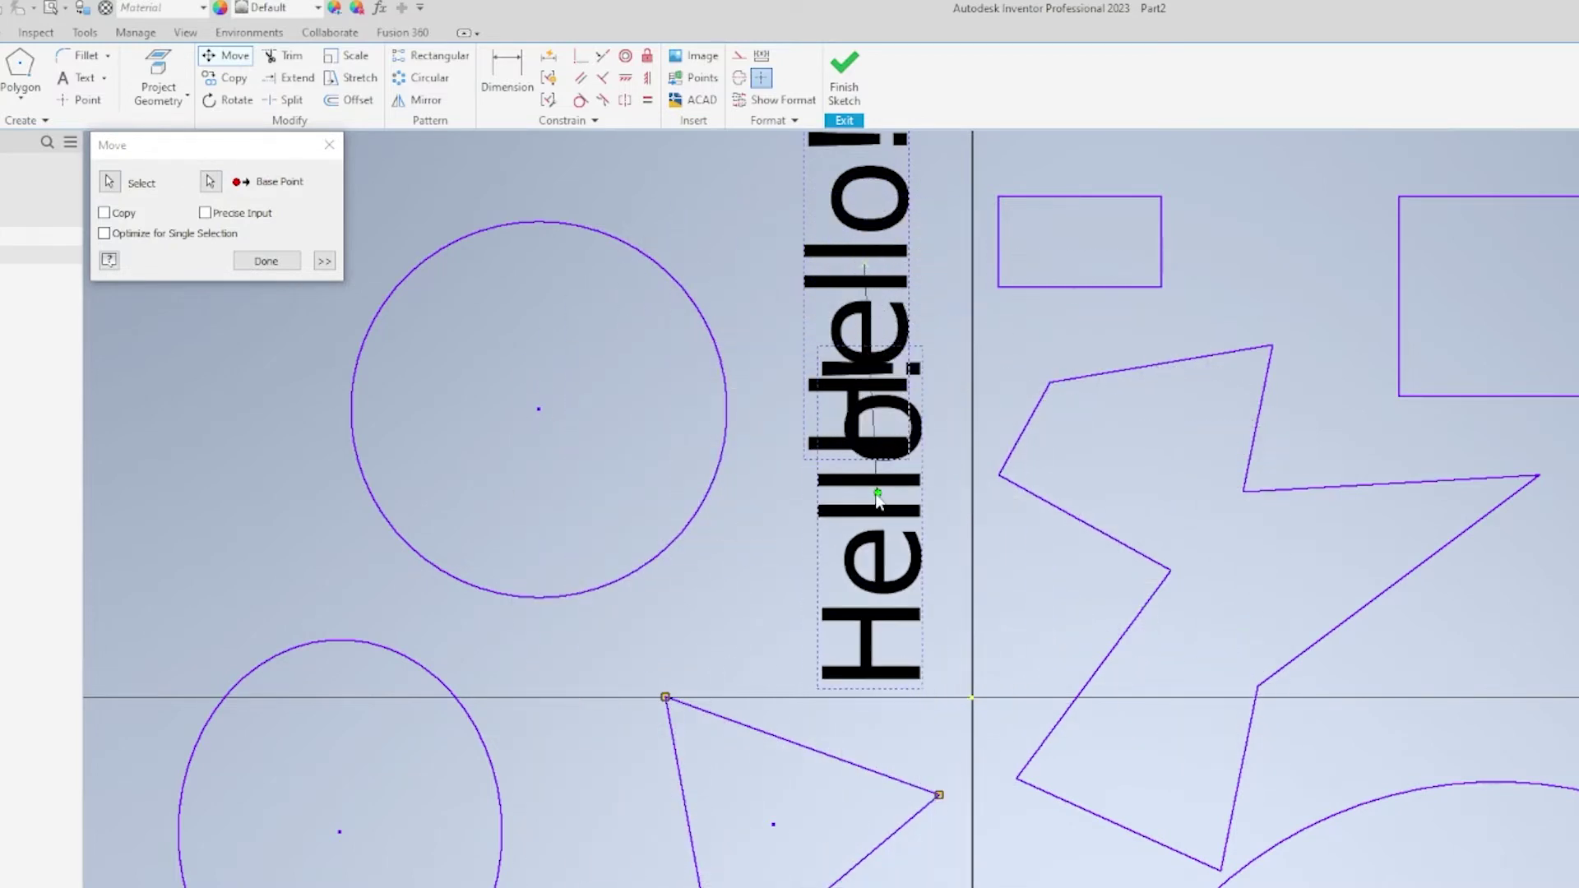
left_click(868, 495)
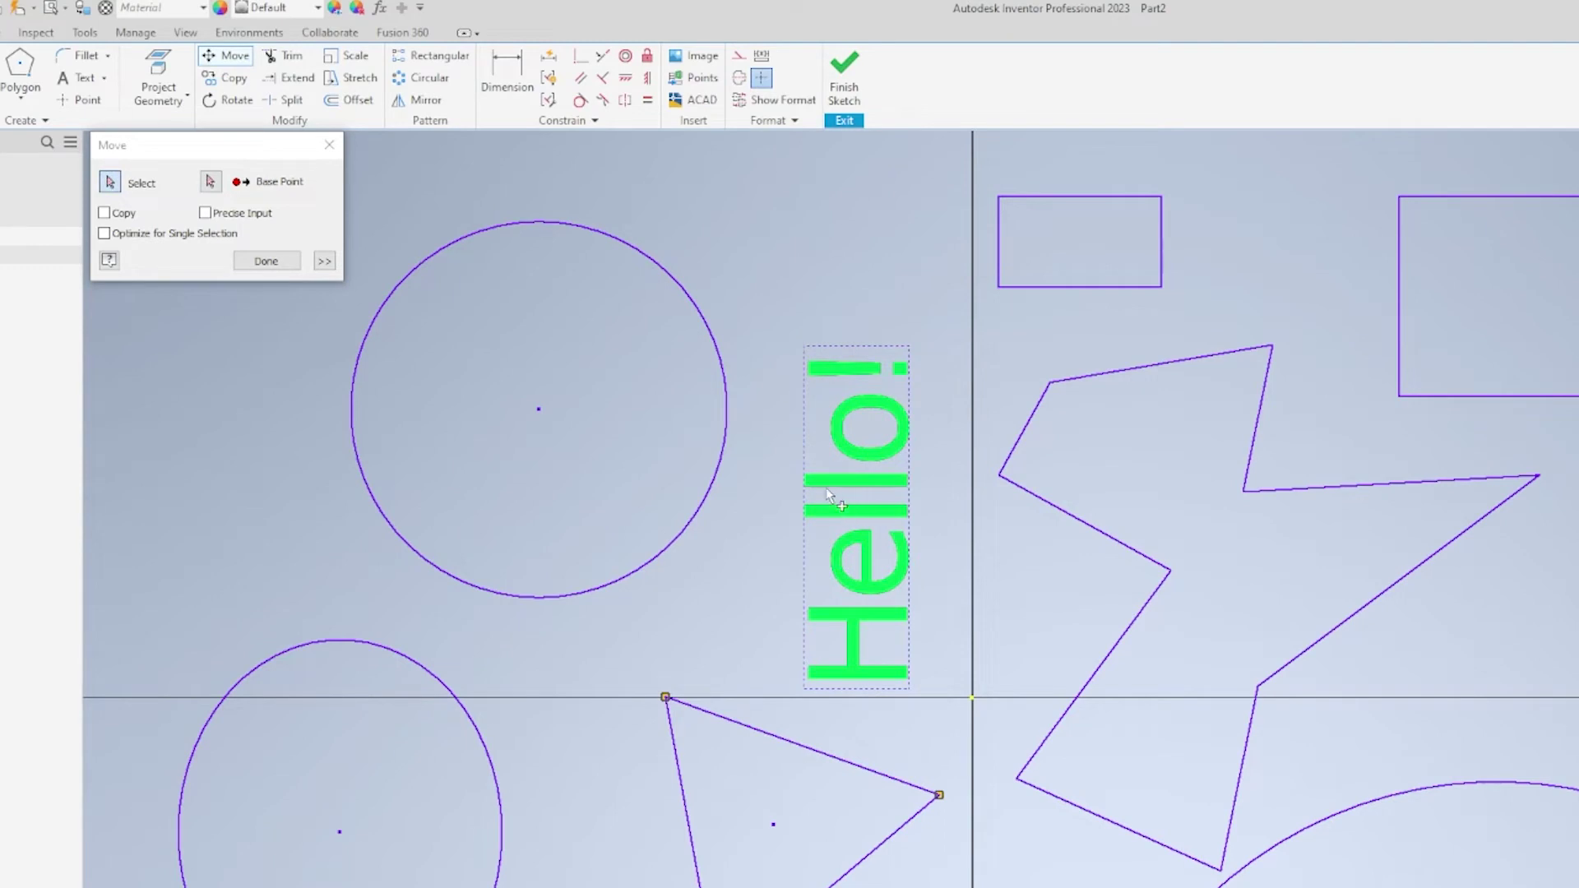
left_click(319, 176)
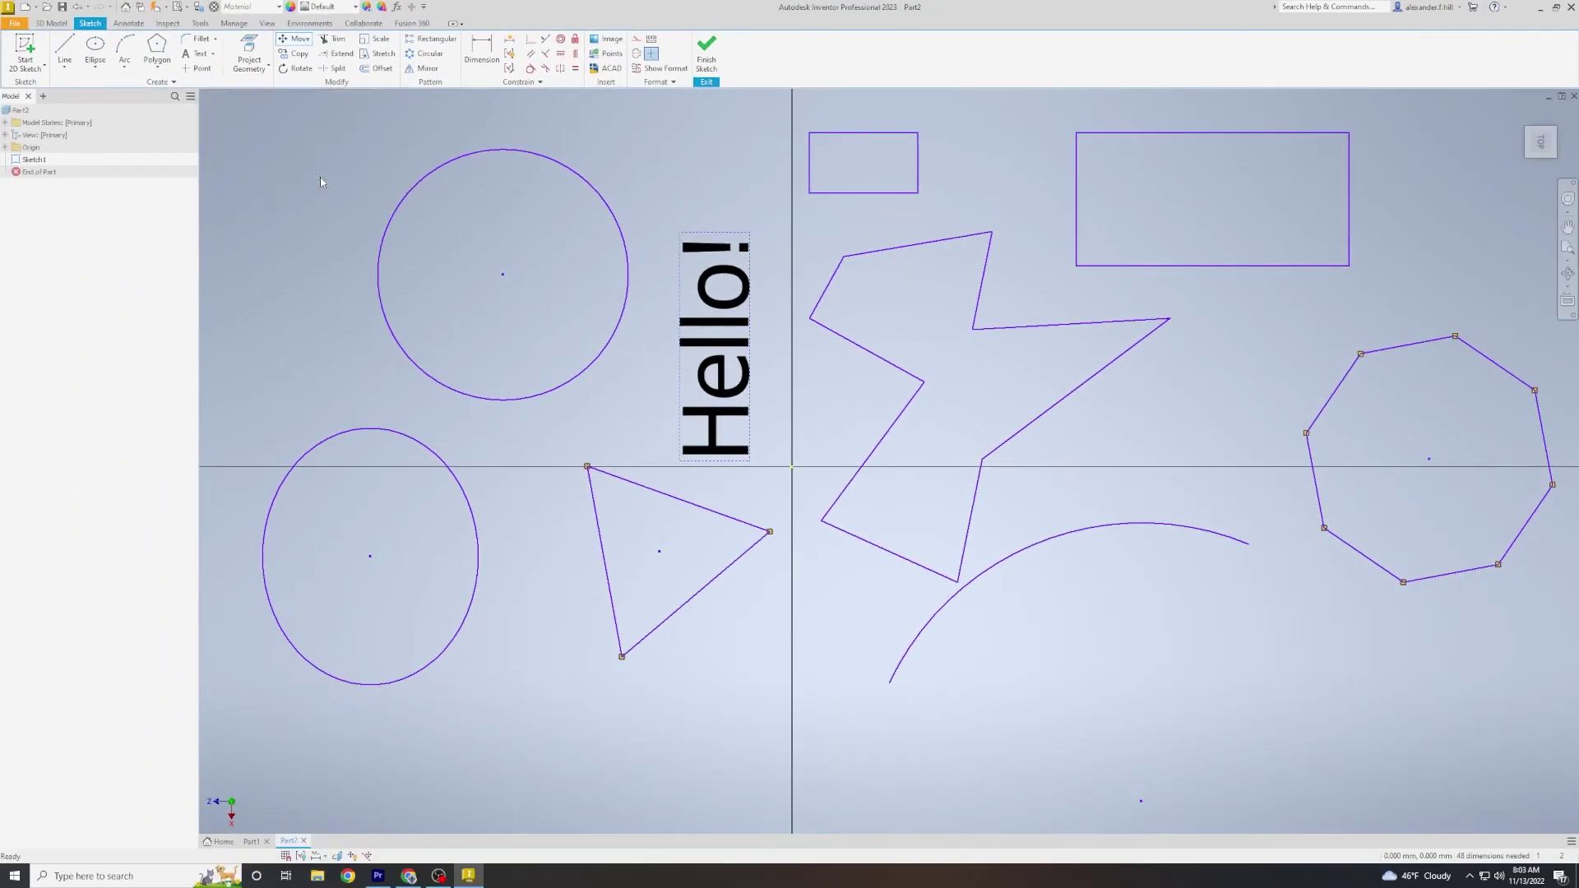
Step: Move the large rectangle left, releasing its constraints, so its top-left corner meets the small rectangle
left_click(299, 38)
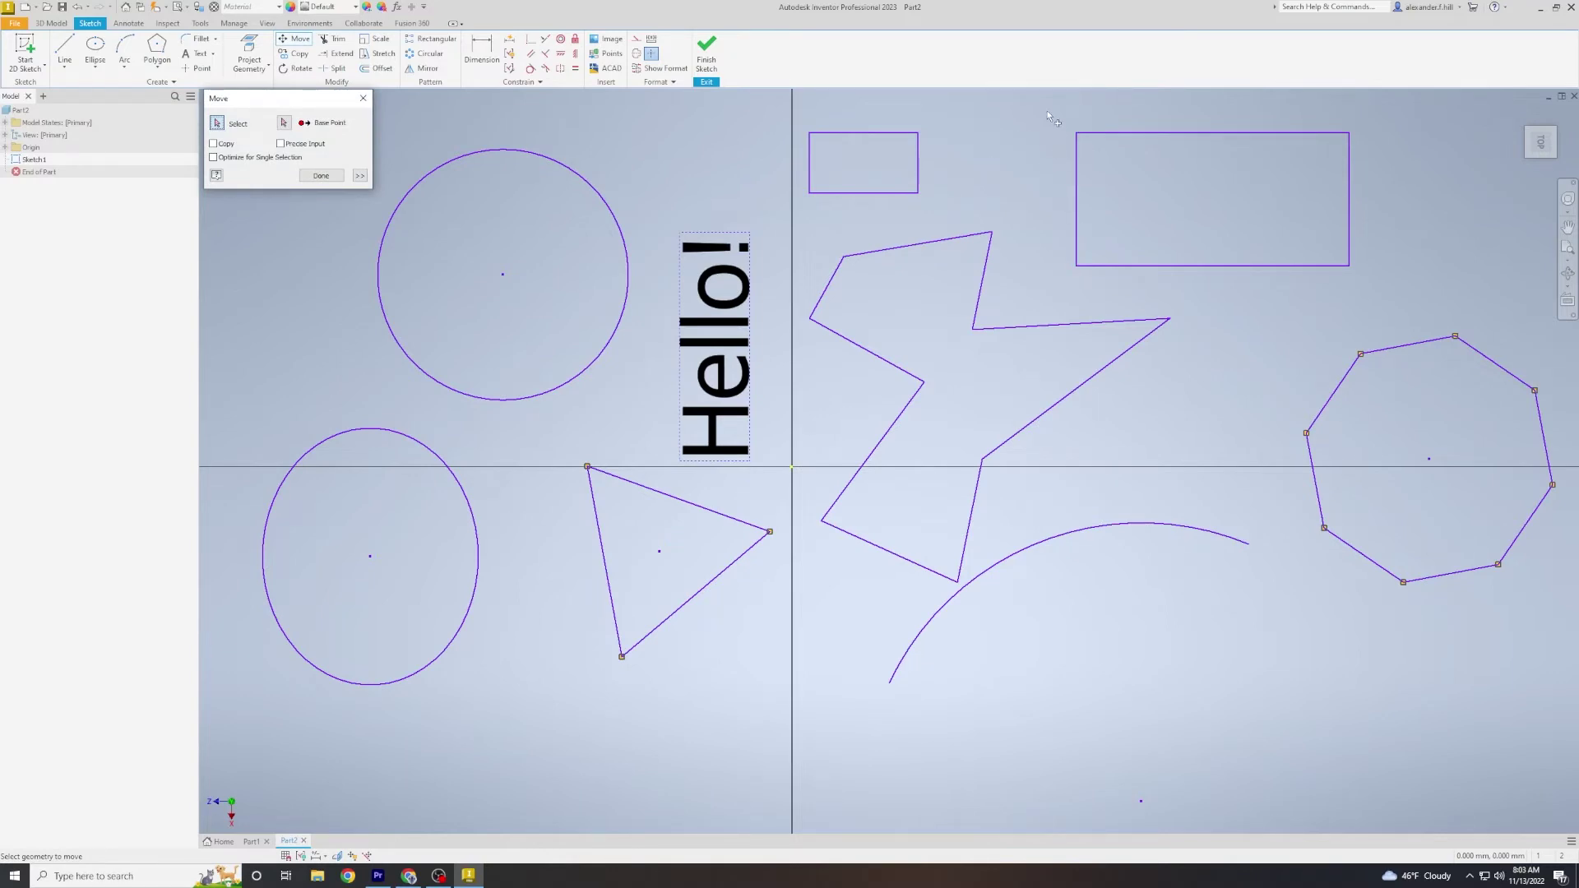
left_click_drag(1048, 111, 1408, 288)
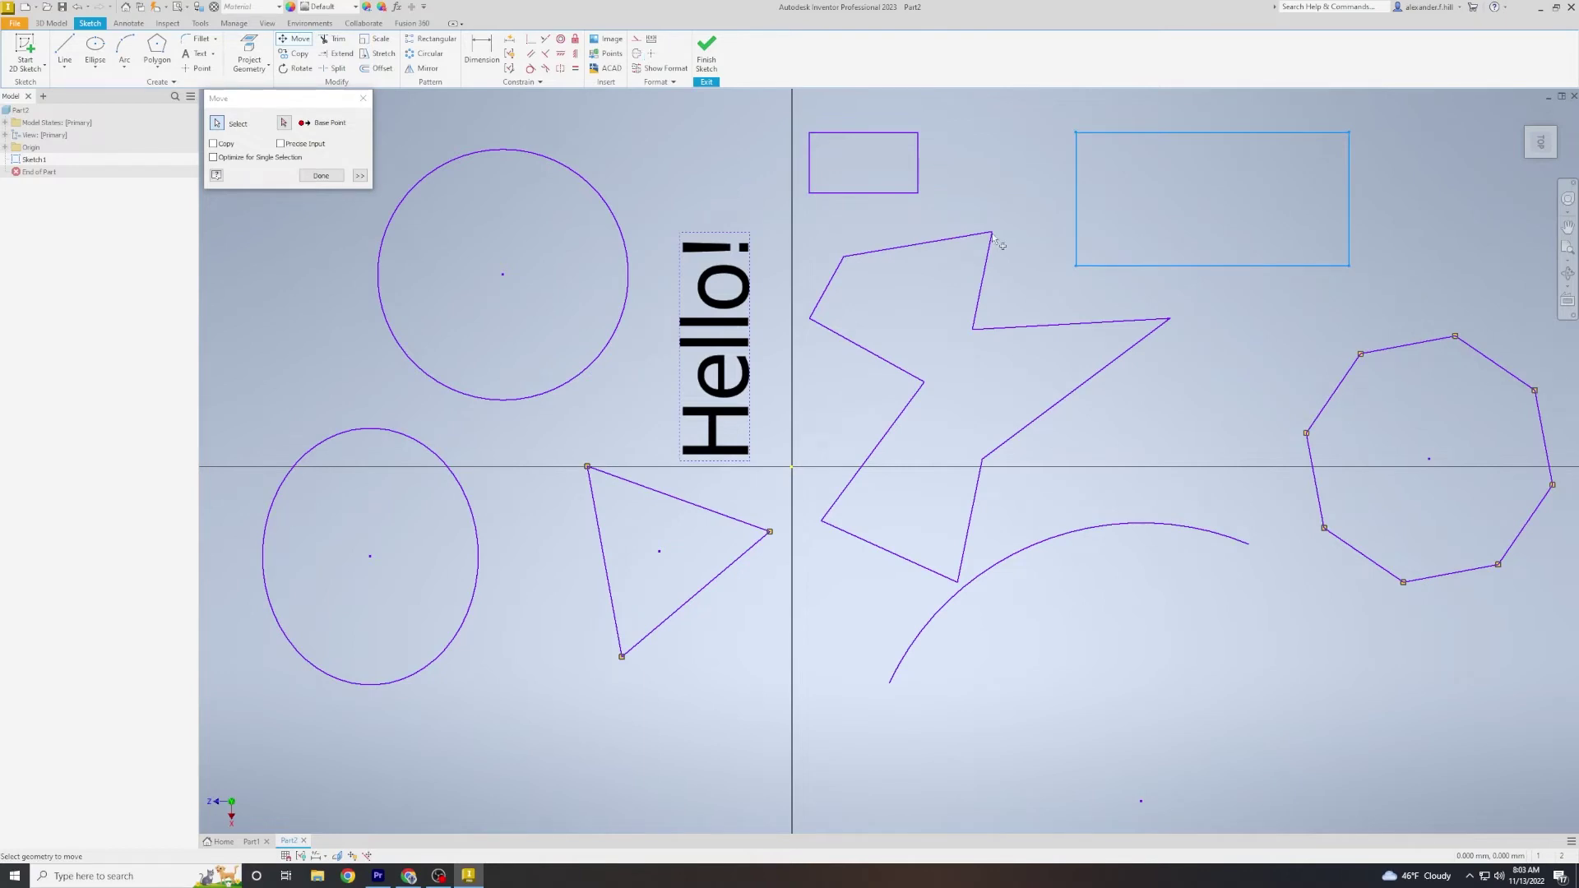
left_click(283, 123)
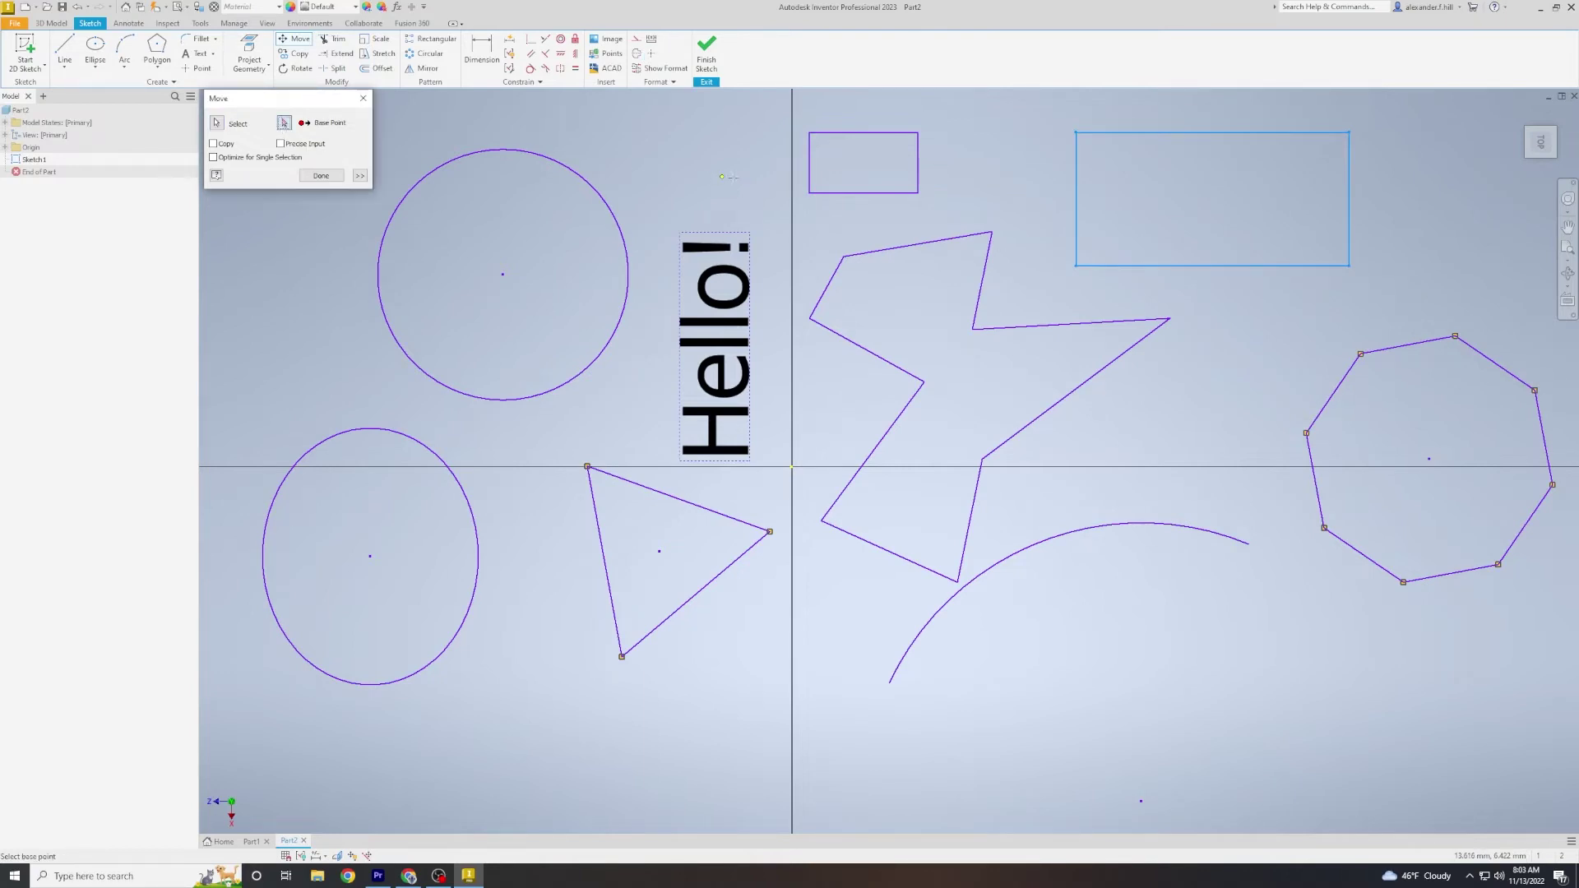
left_click(1076, 132)
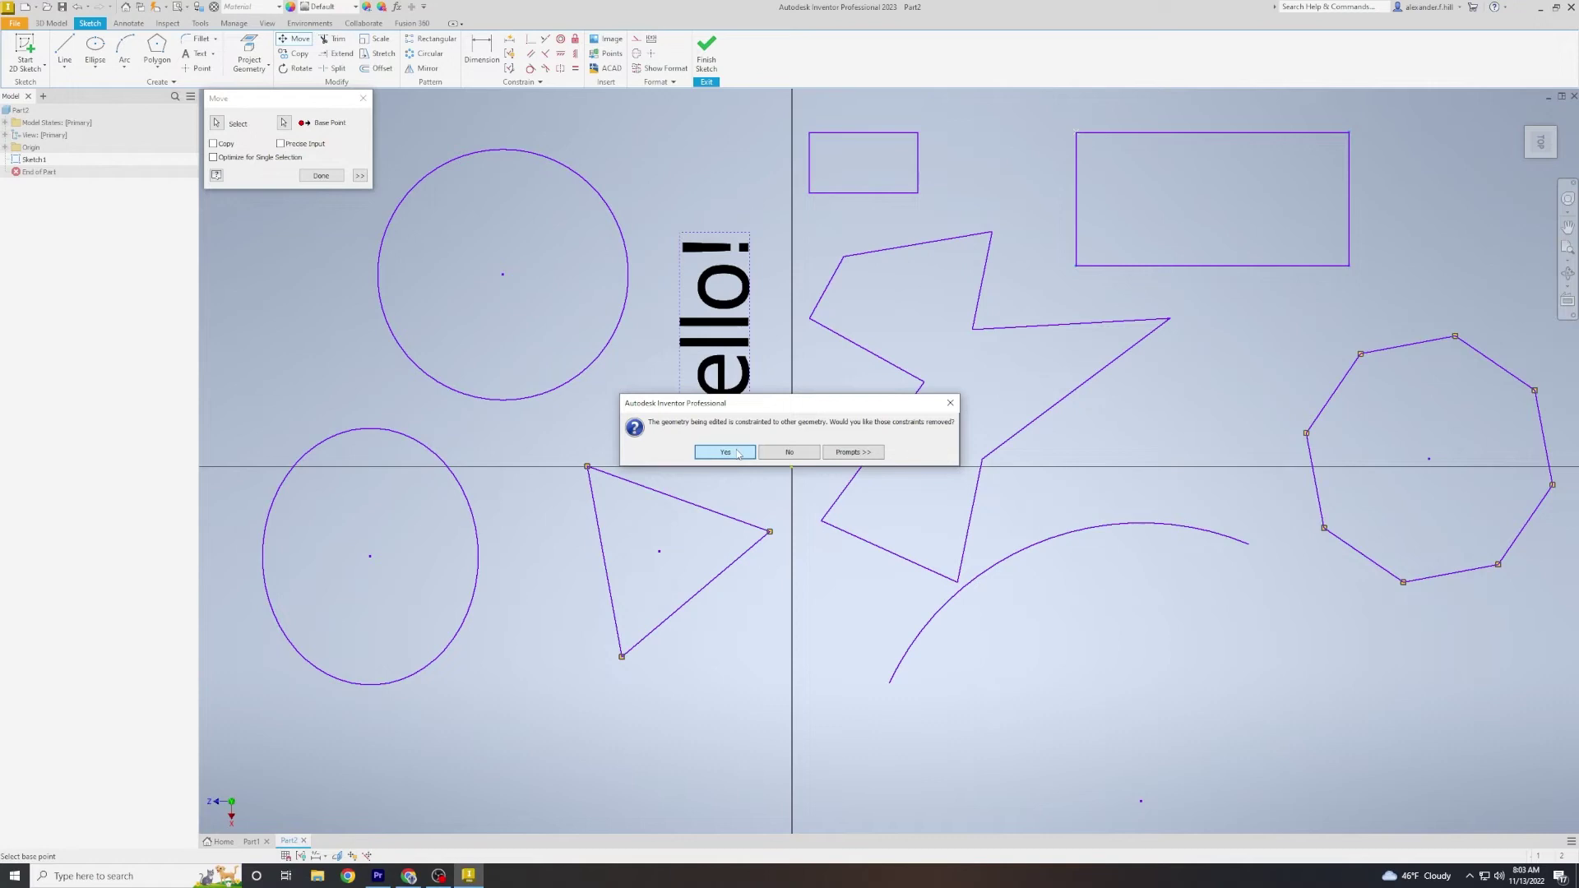
left_click(724, 452)
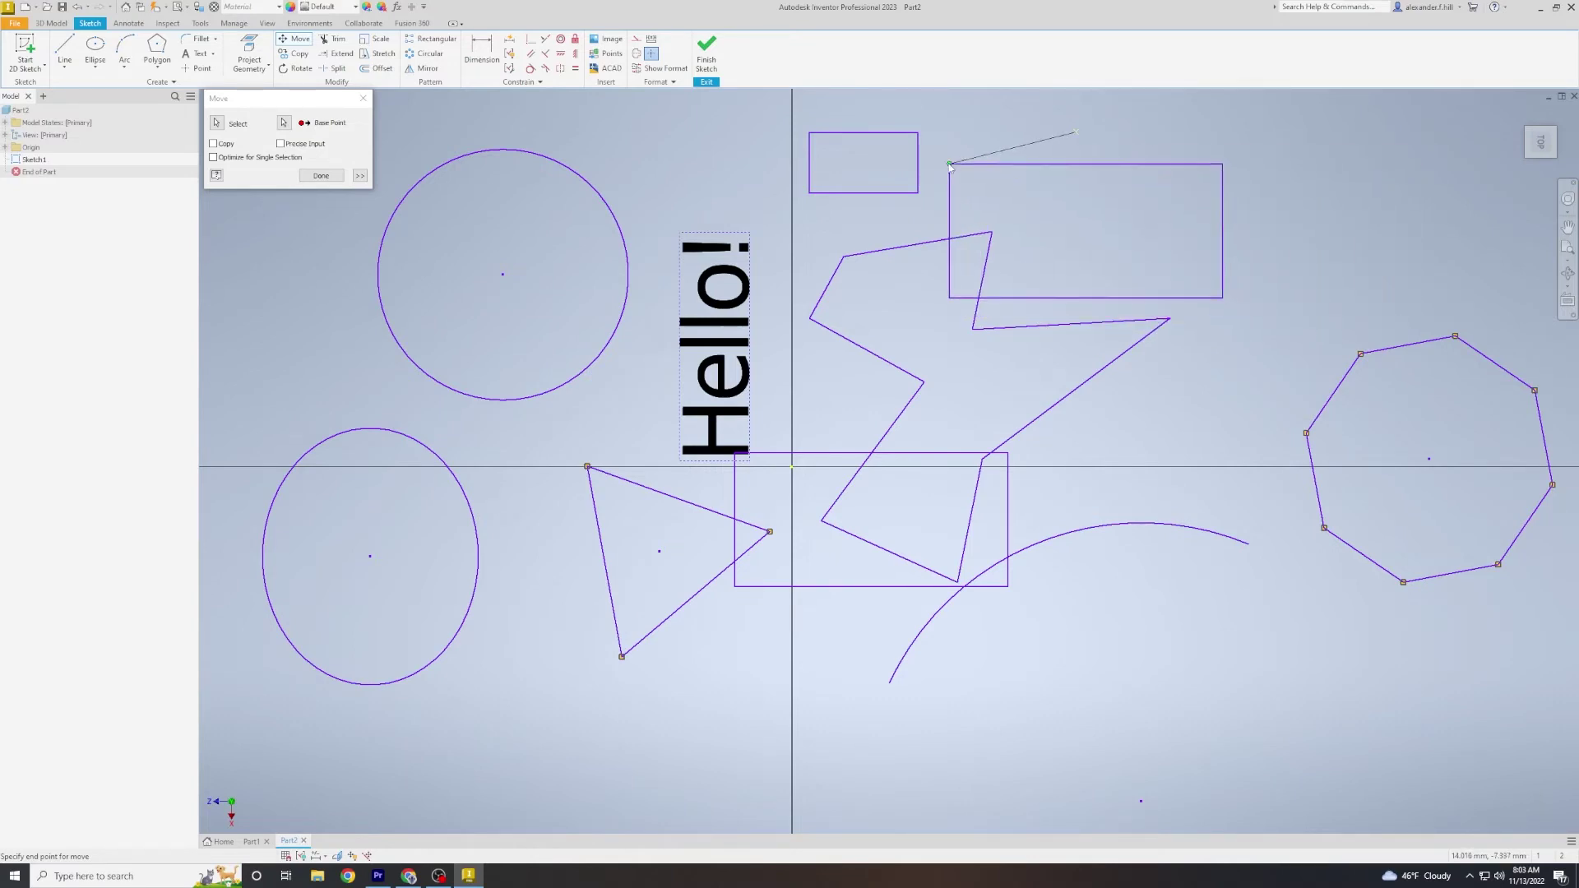
left_click(918, 134)
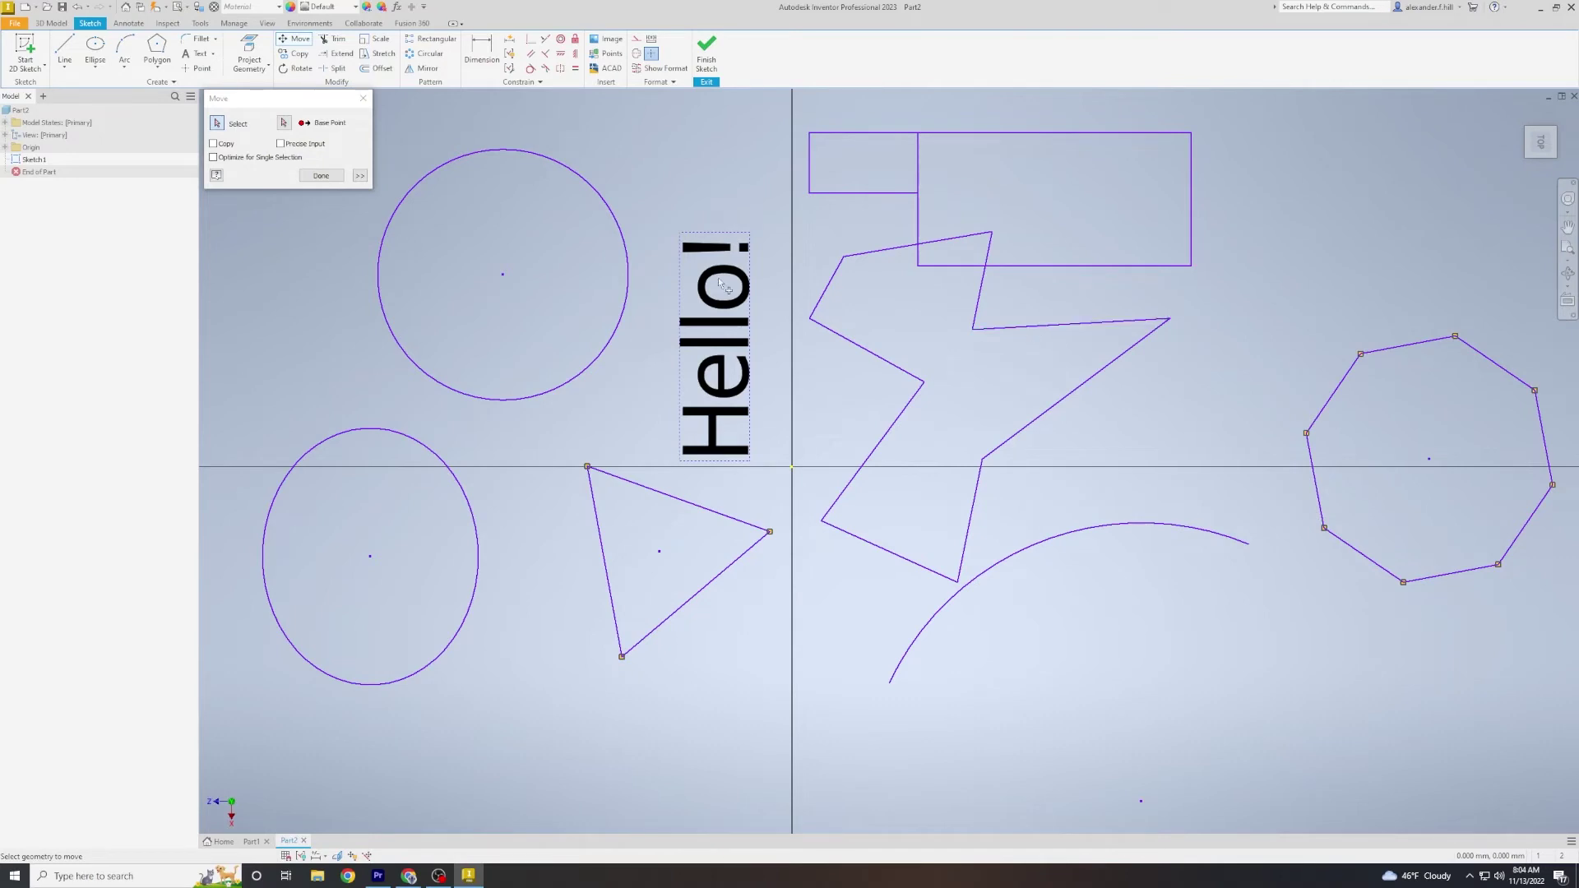
left_click(319, 176)
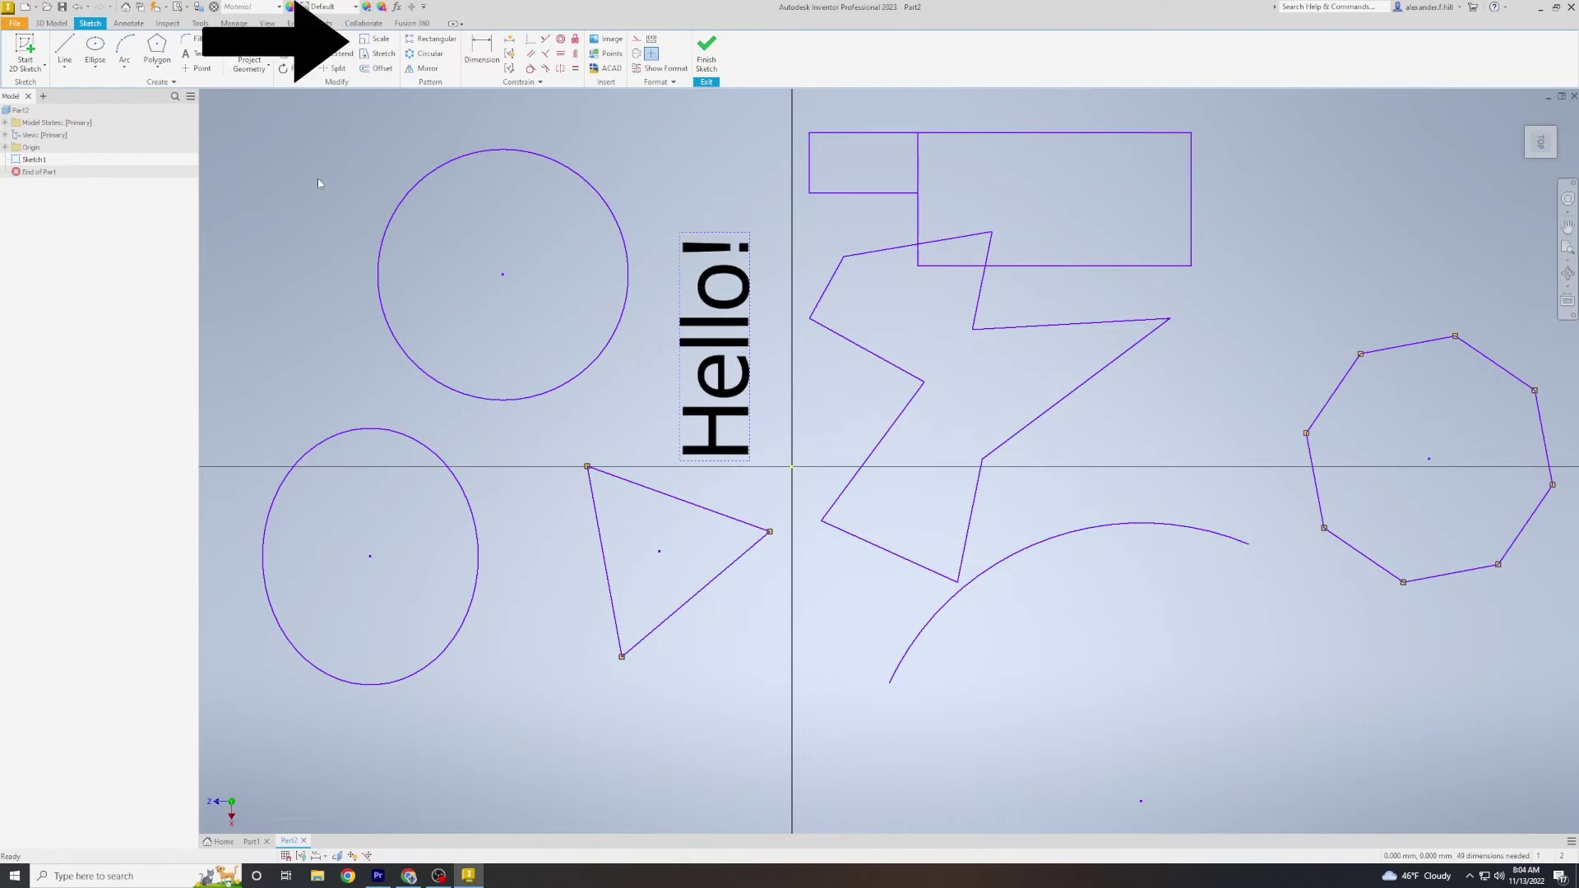
Step: Scale the Hello! text up roughly twofold from a base point at its bottom
left_click(380, 41)
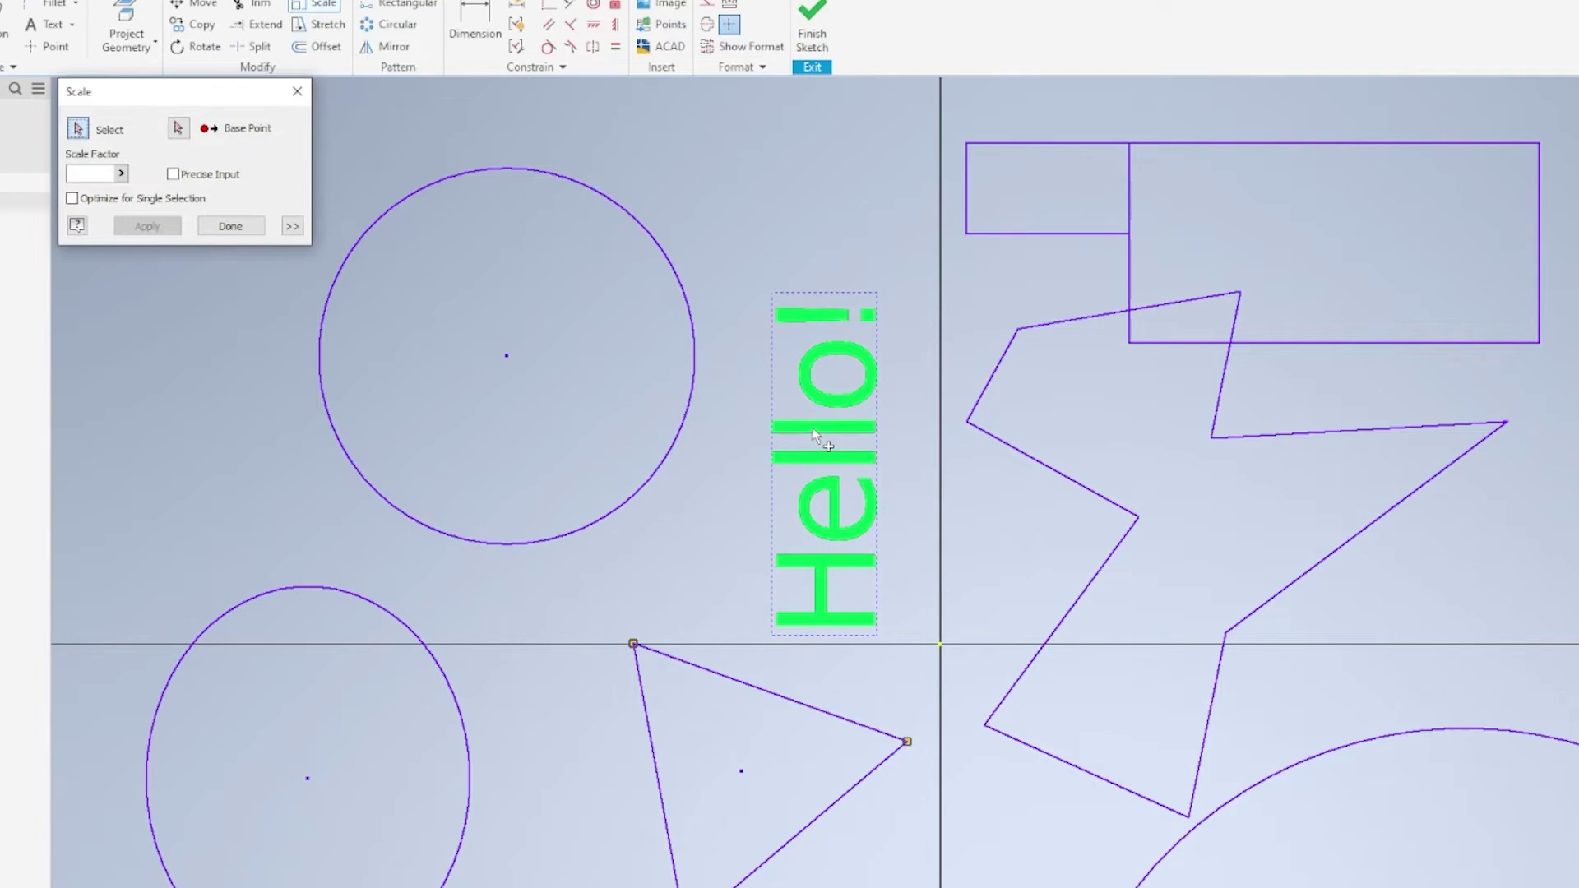
left_click(813, 433)
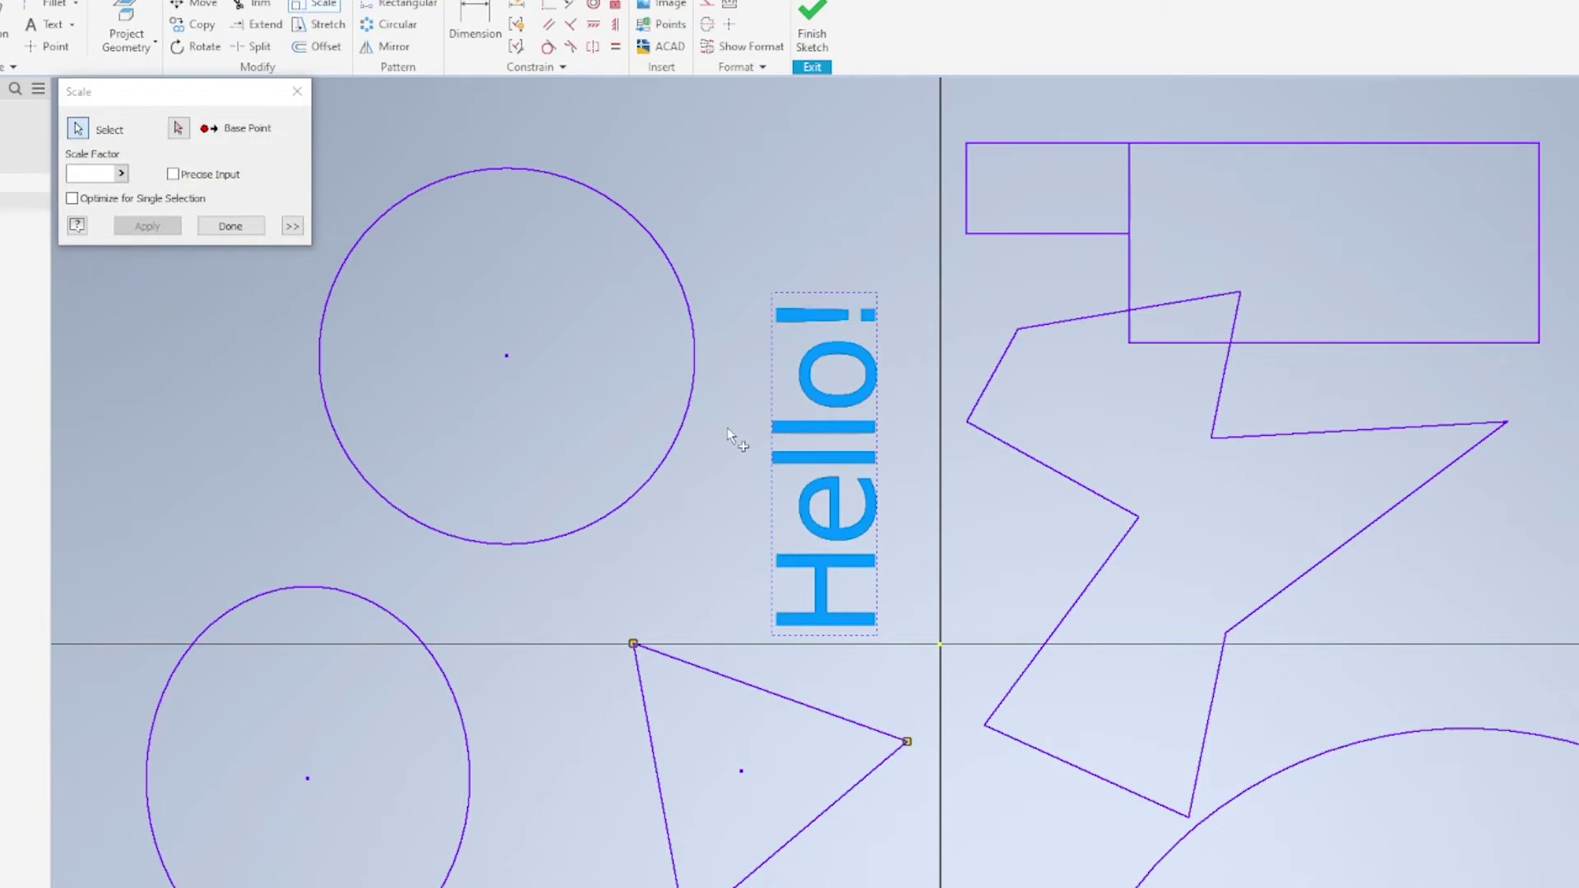
left_click(179, 131)
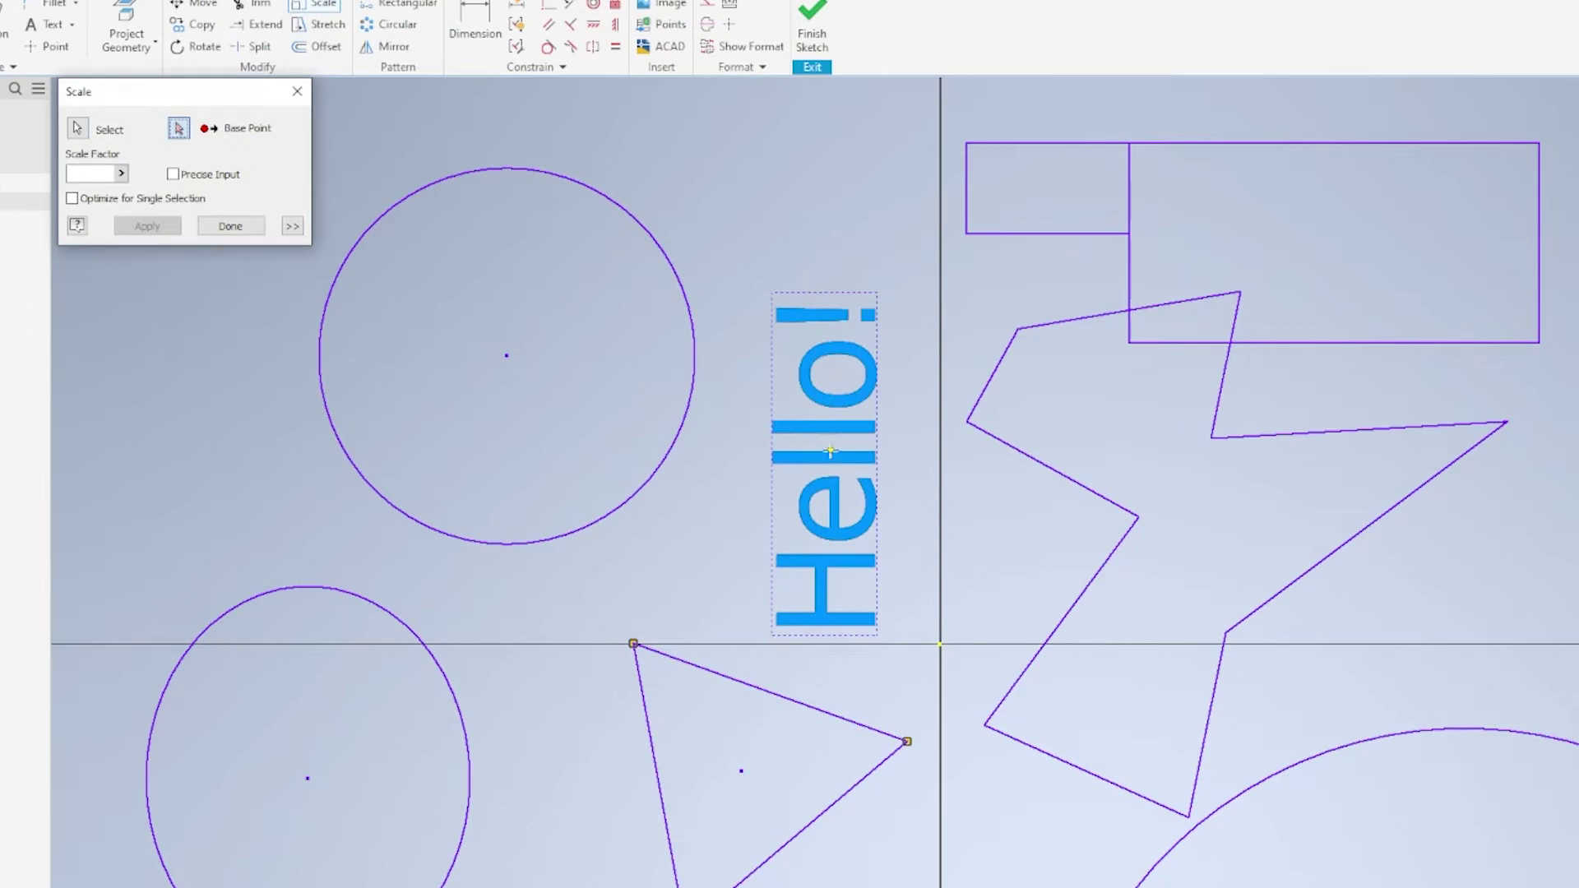
left_click(828, 450)
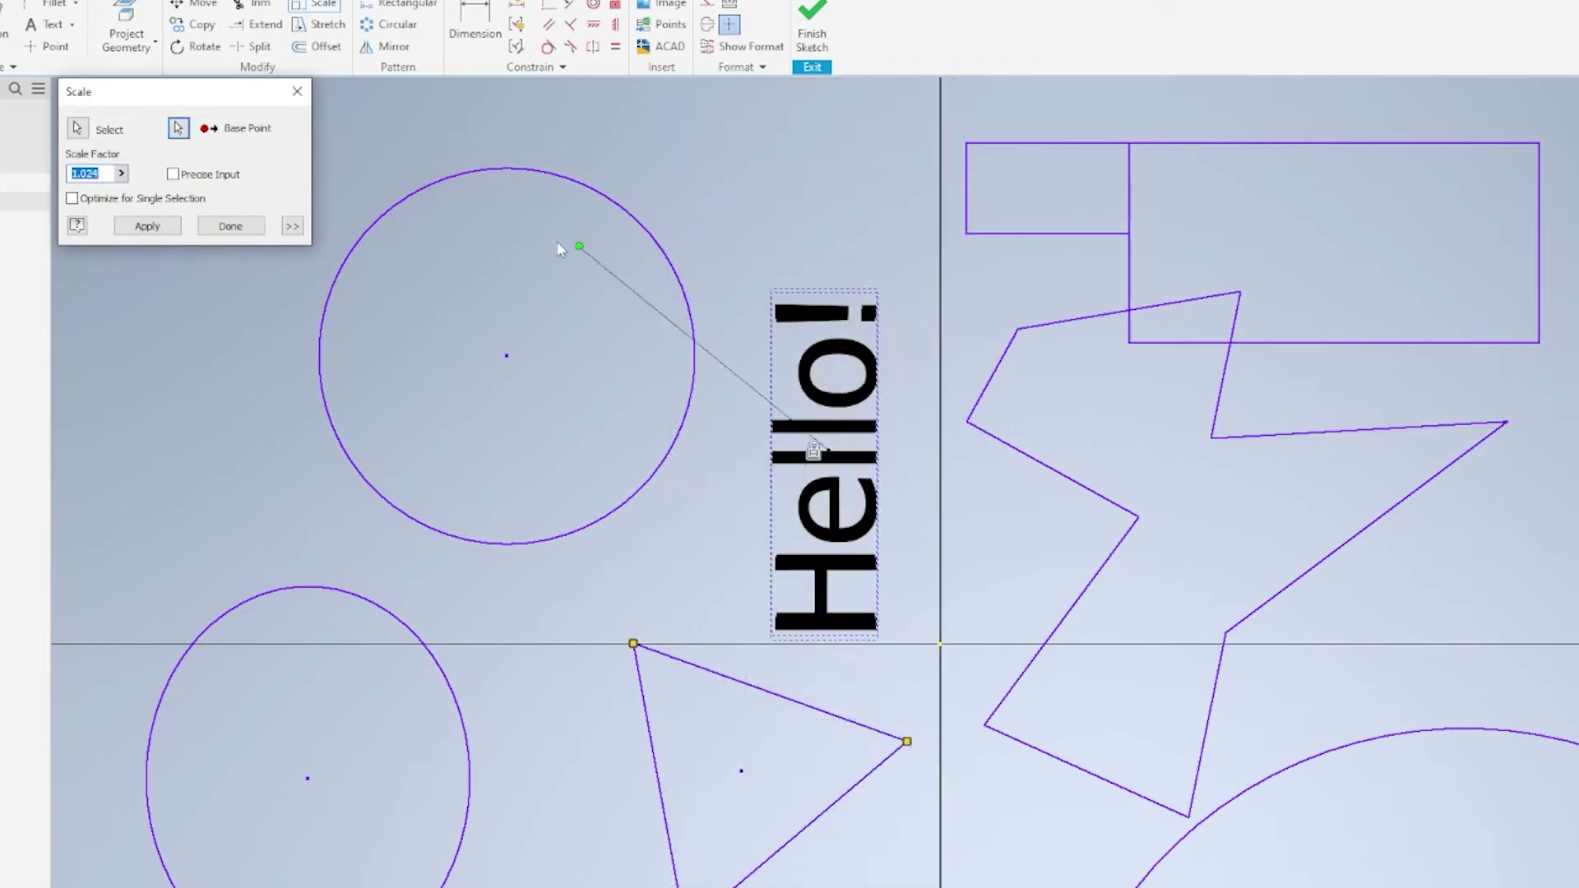
left_click(179, 128)
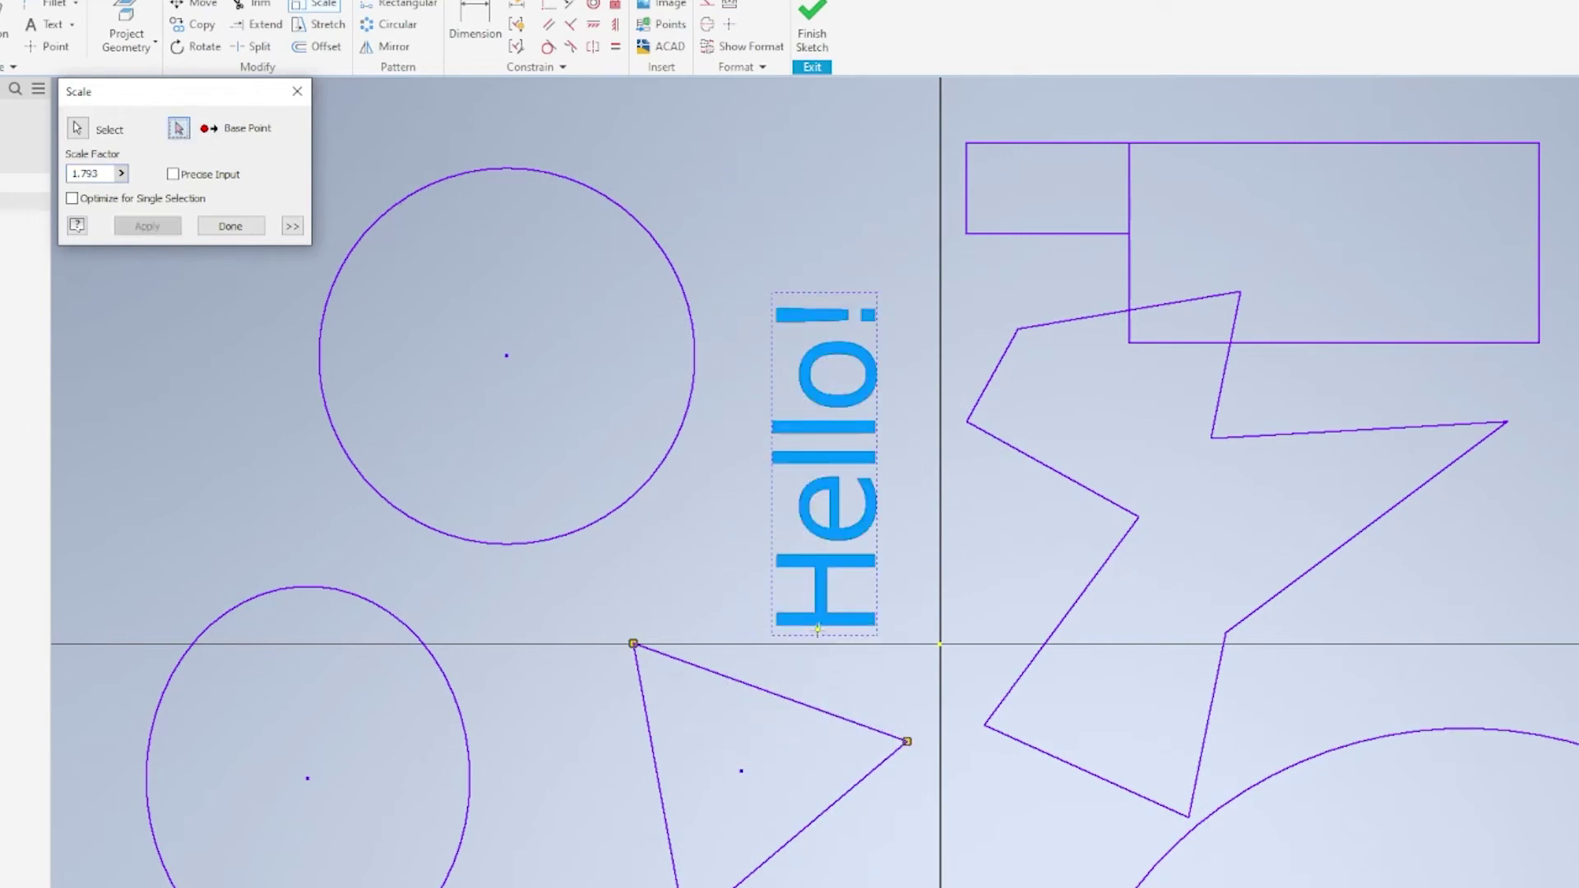
left_click(802, 629)
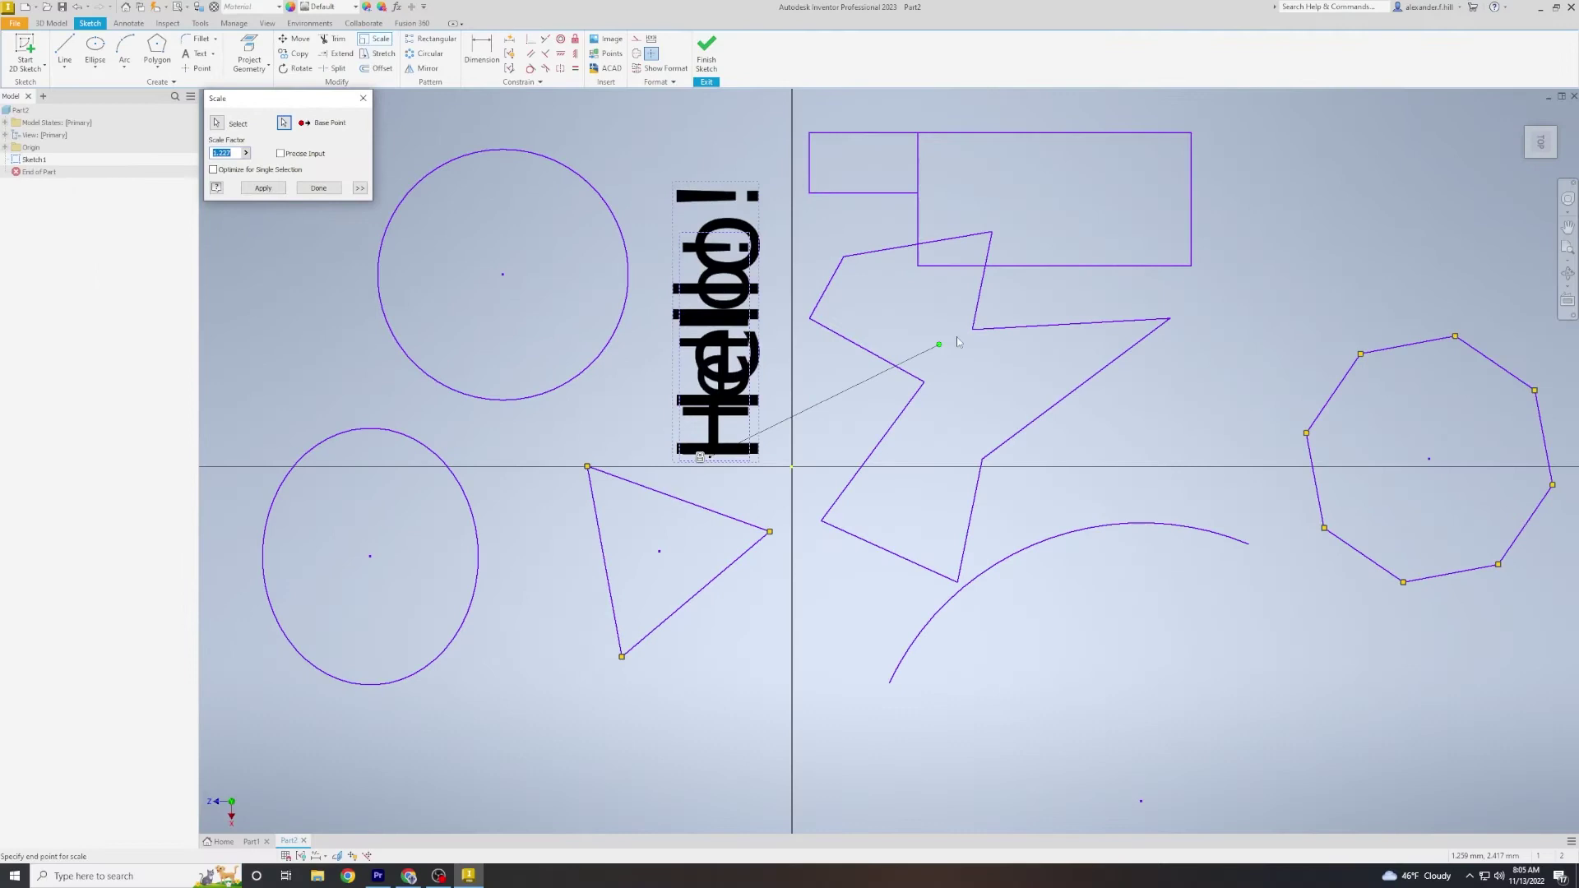
left_click(957, 342)
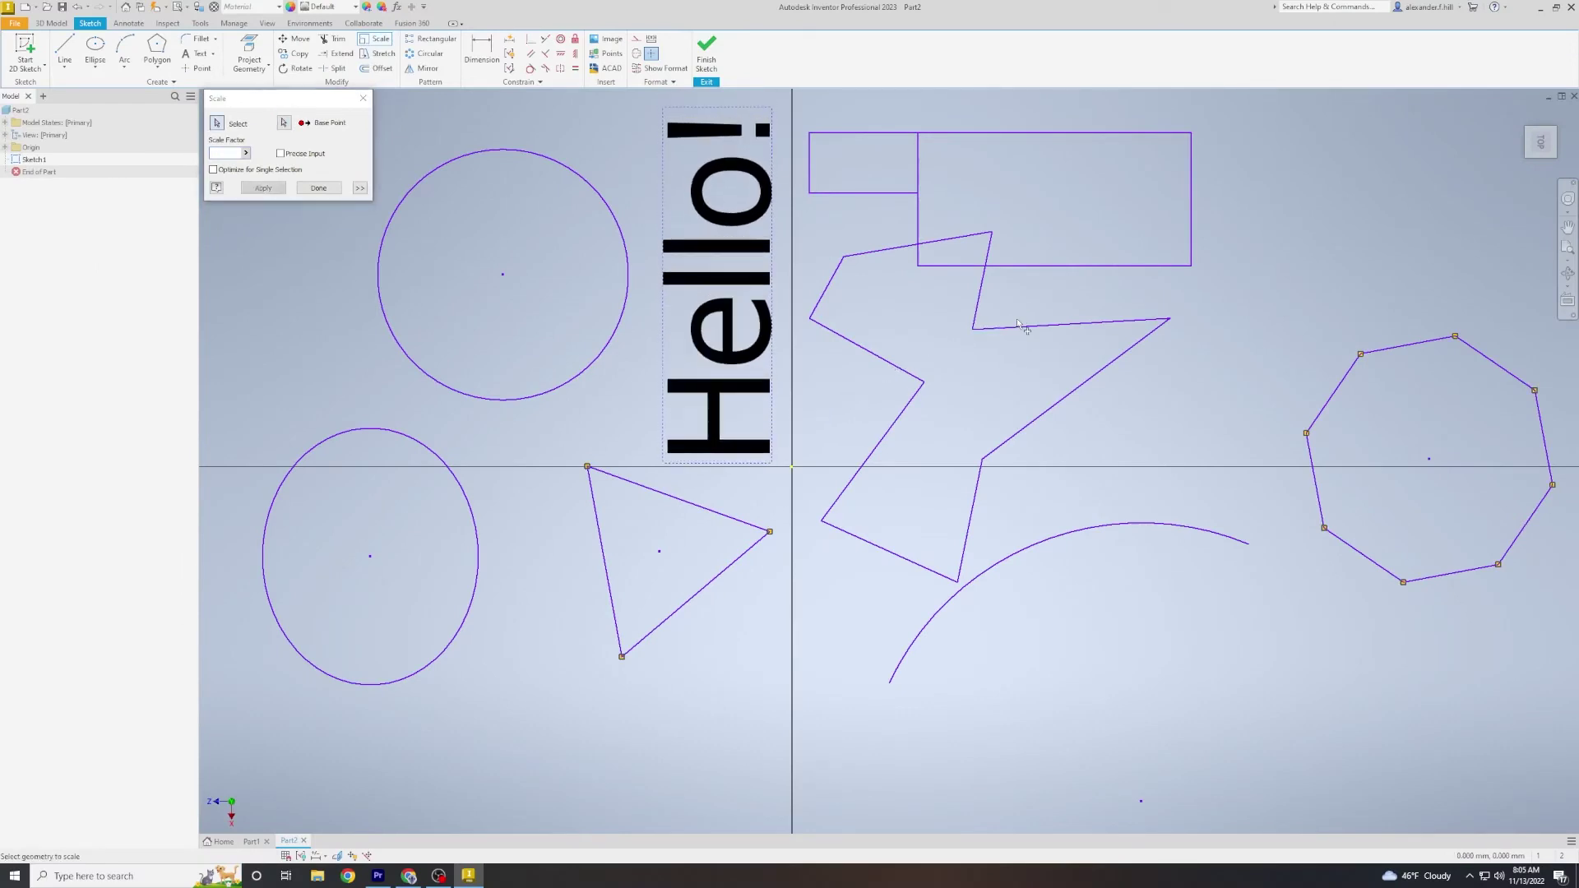
Step: Rotate the Hello! text 90 degrees about a centre on it so it reads horizontally
key("Escape")
left_click(301, 69)
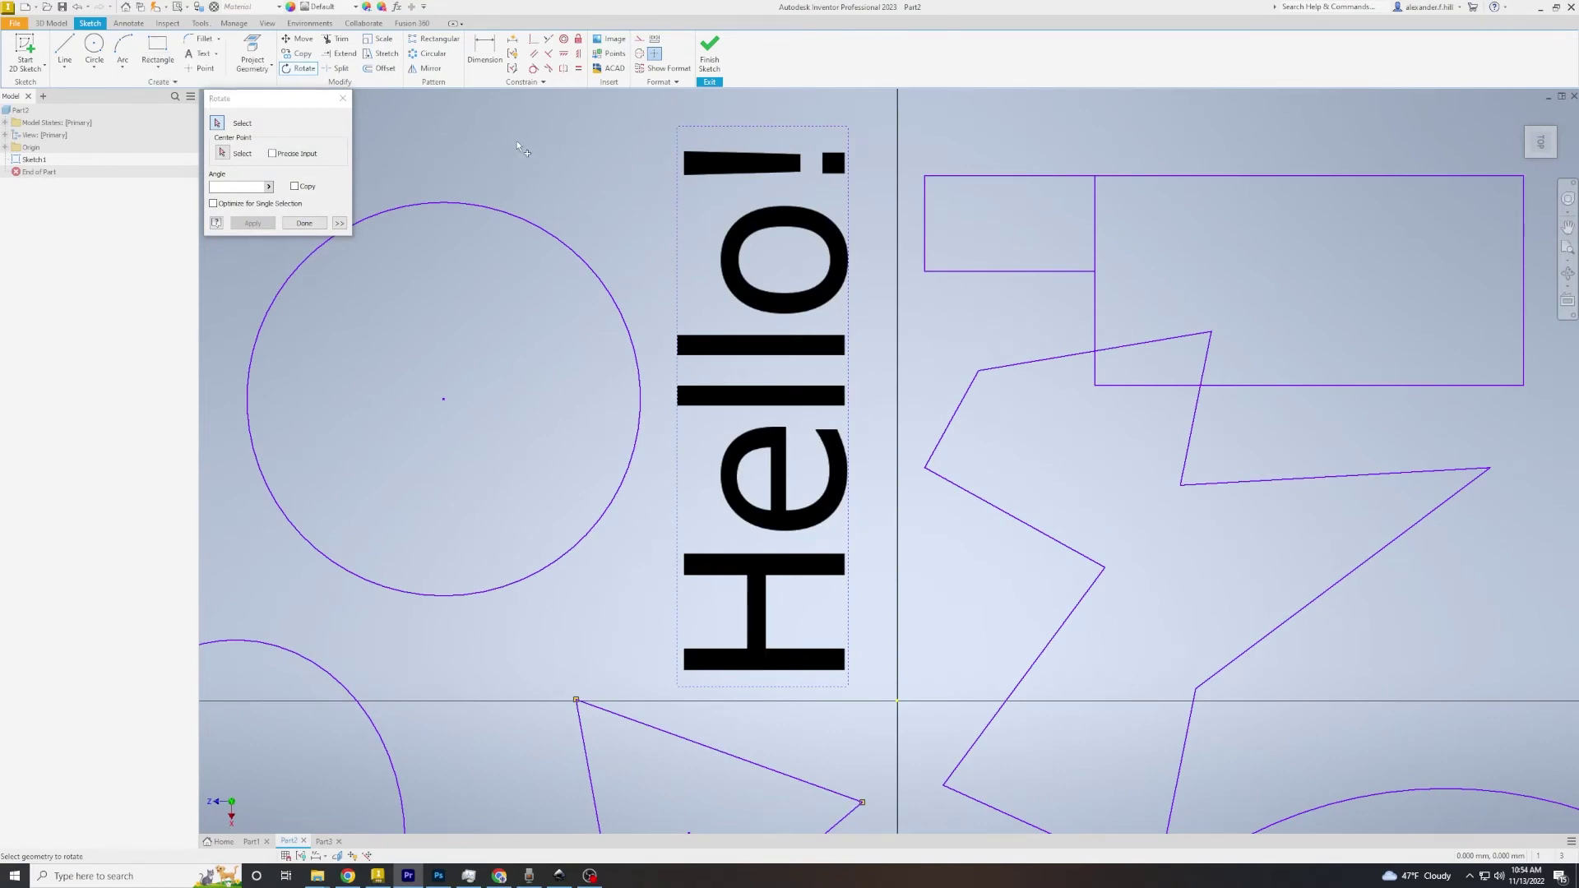
left_click(712, 169)
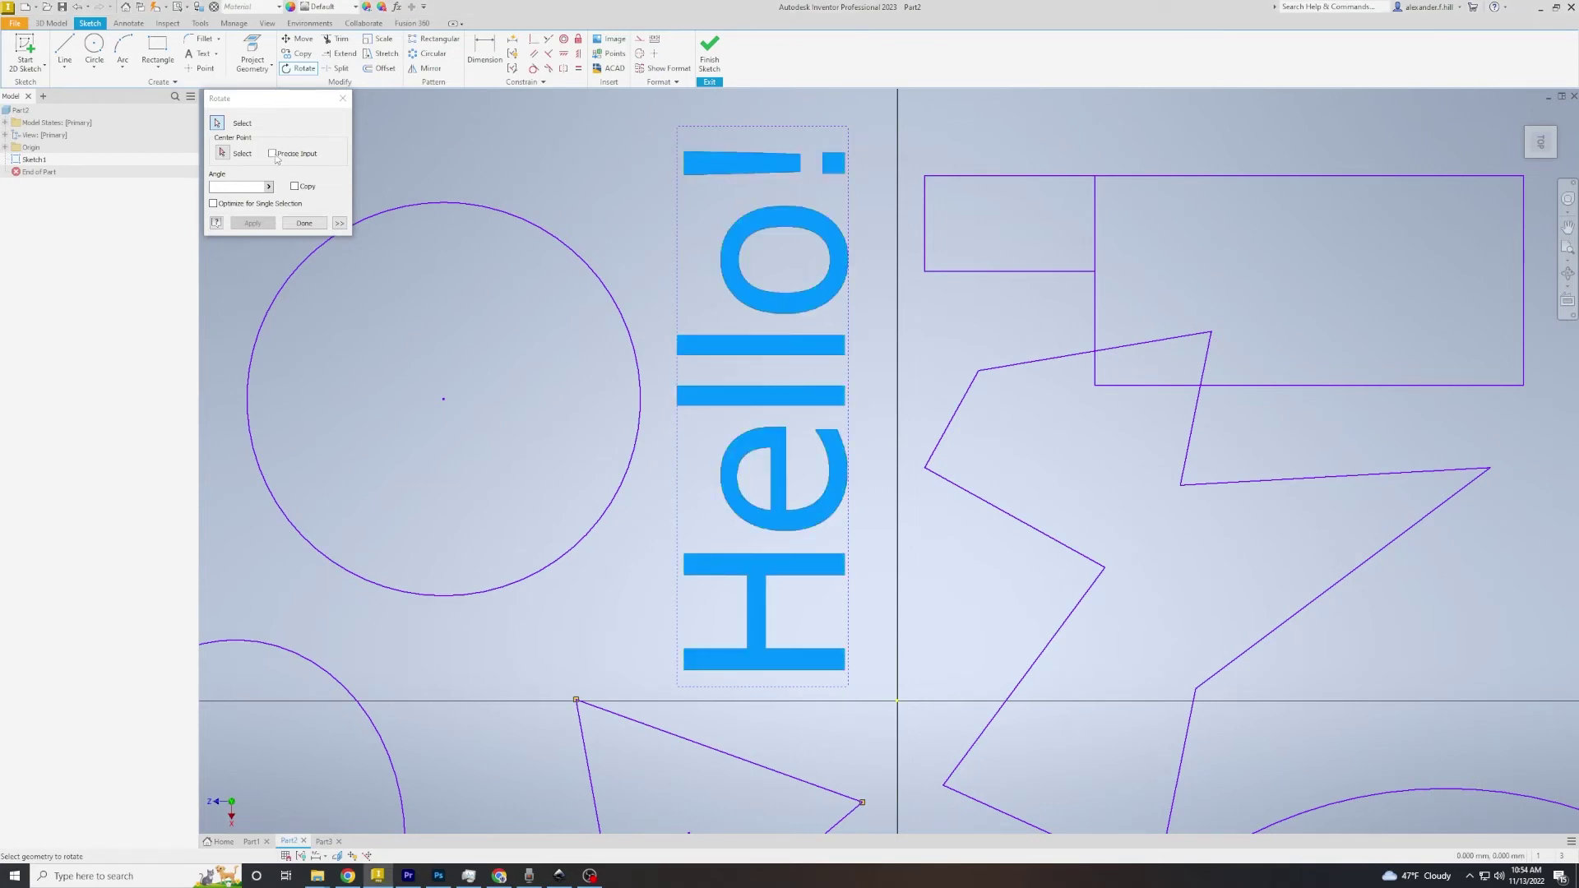
left_click(223, 153)
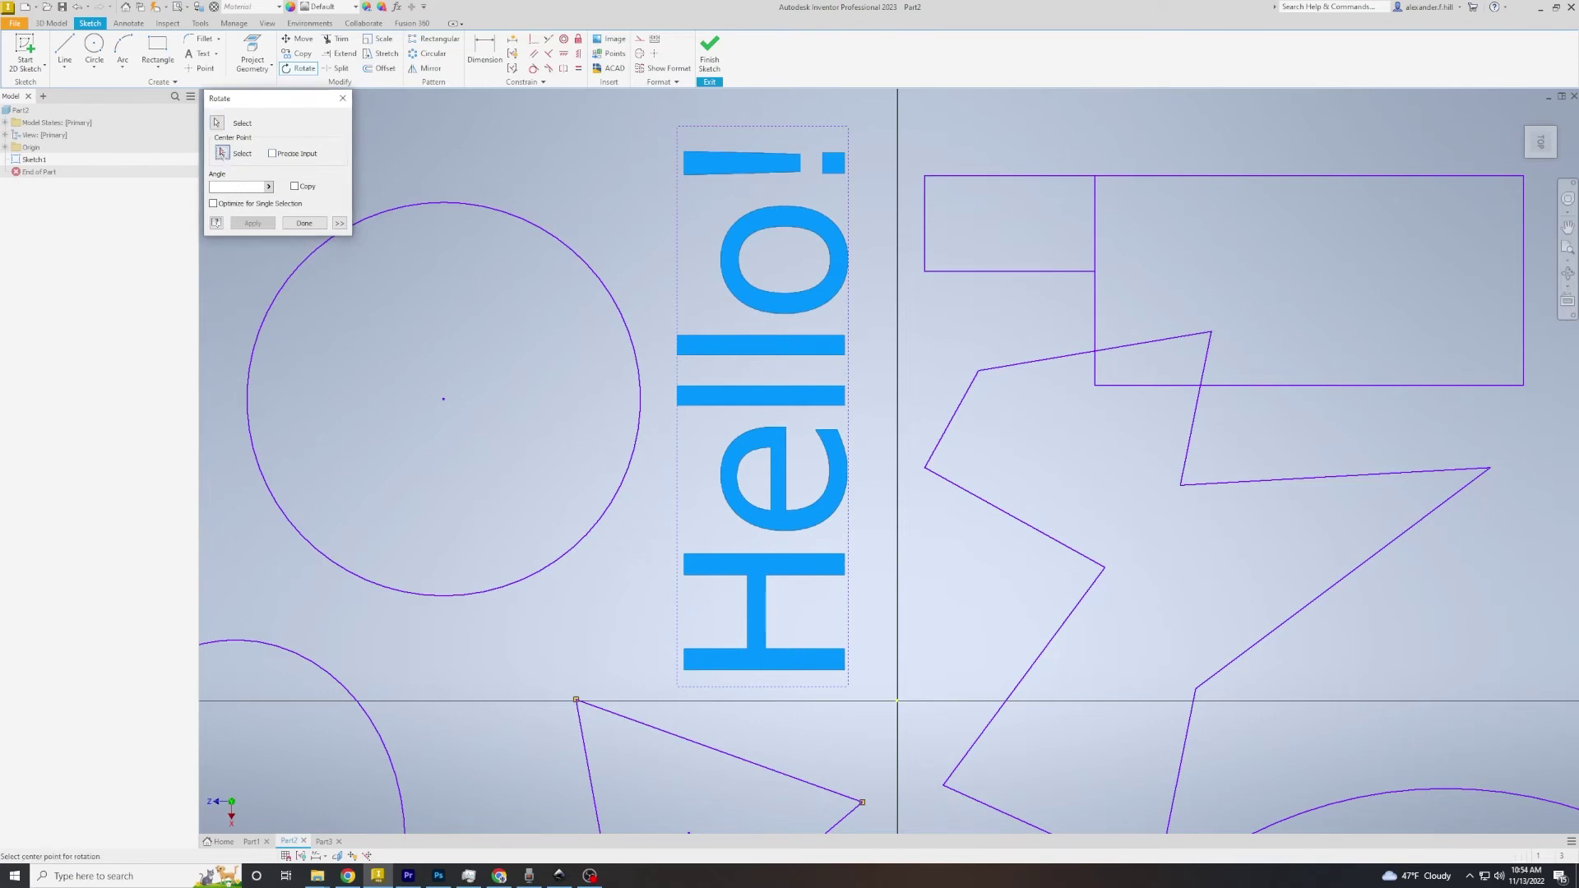
left_click(764, 379)
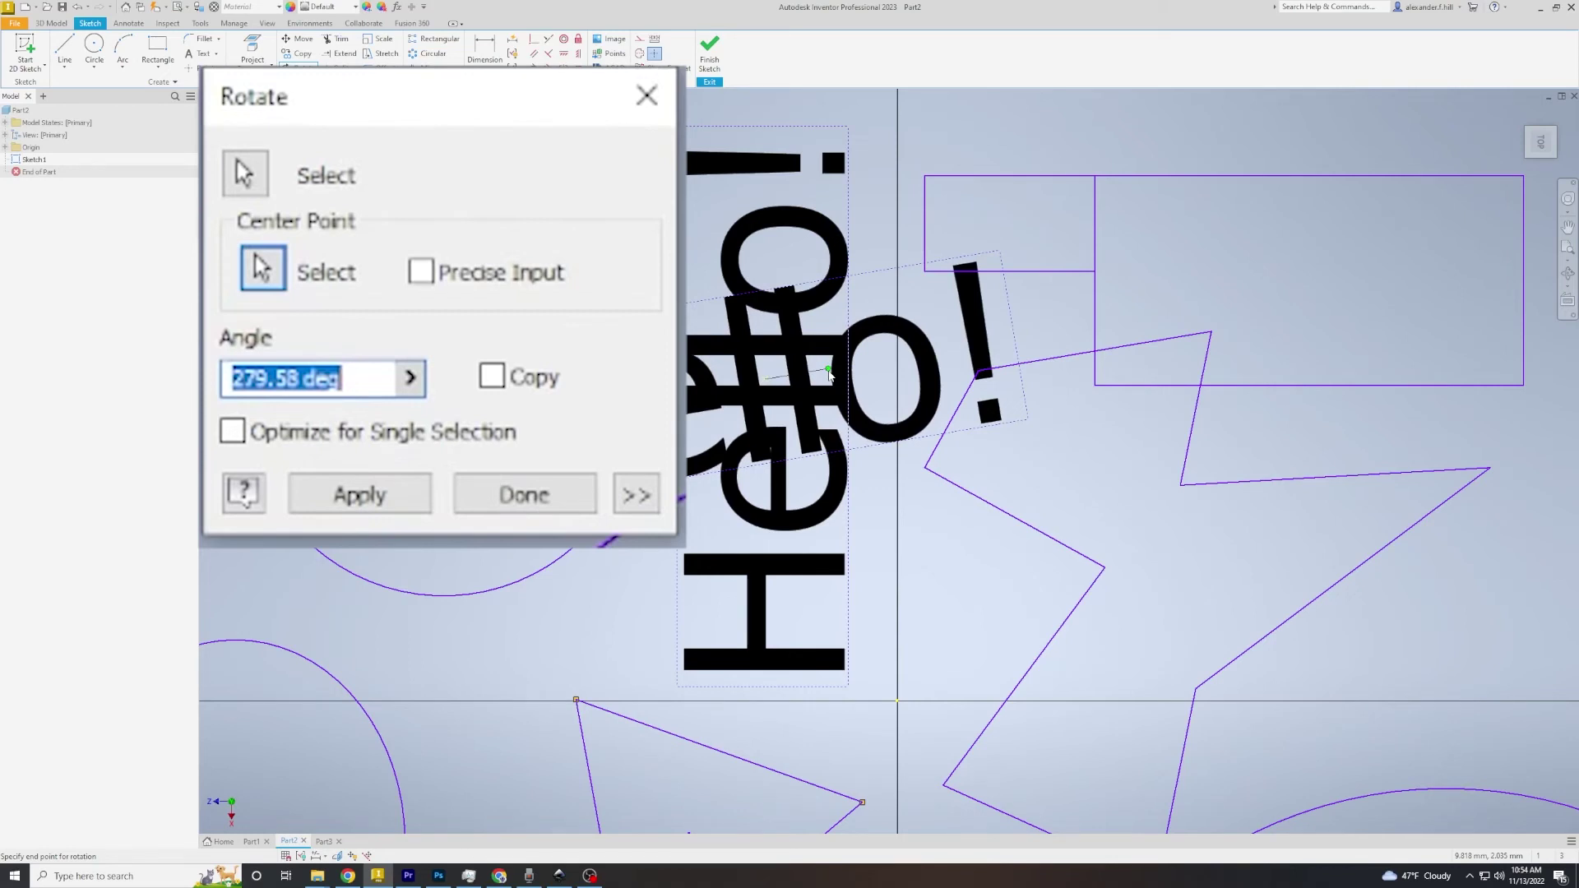
type("90")
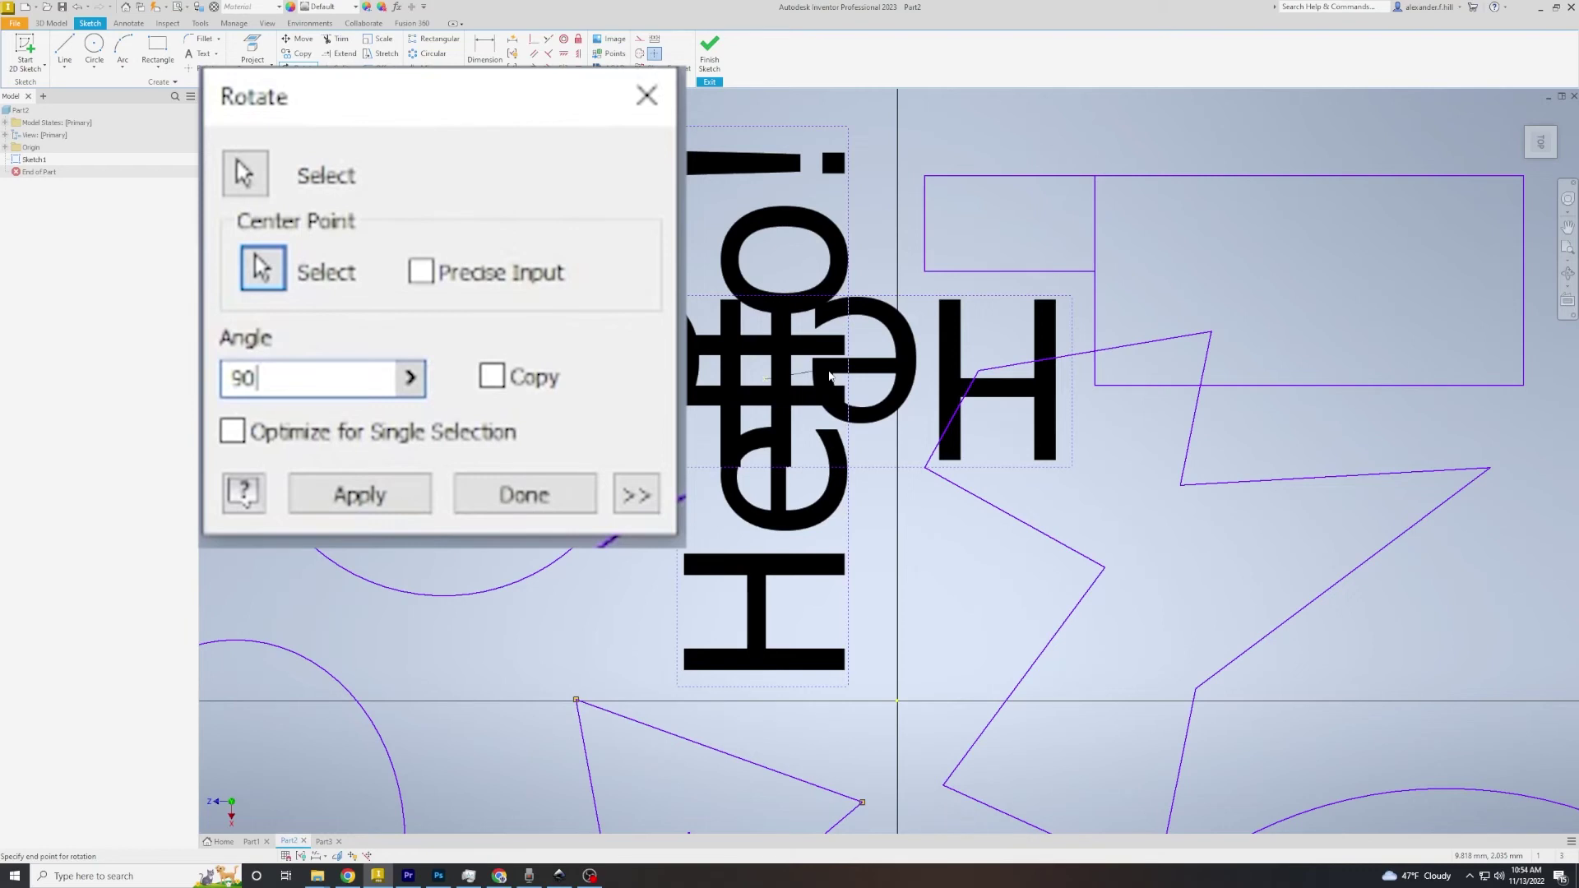
key("BackSpace")
key("BackSpace")
type("2")
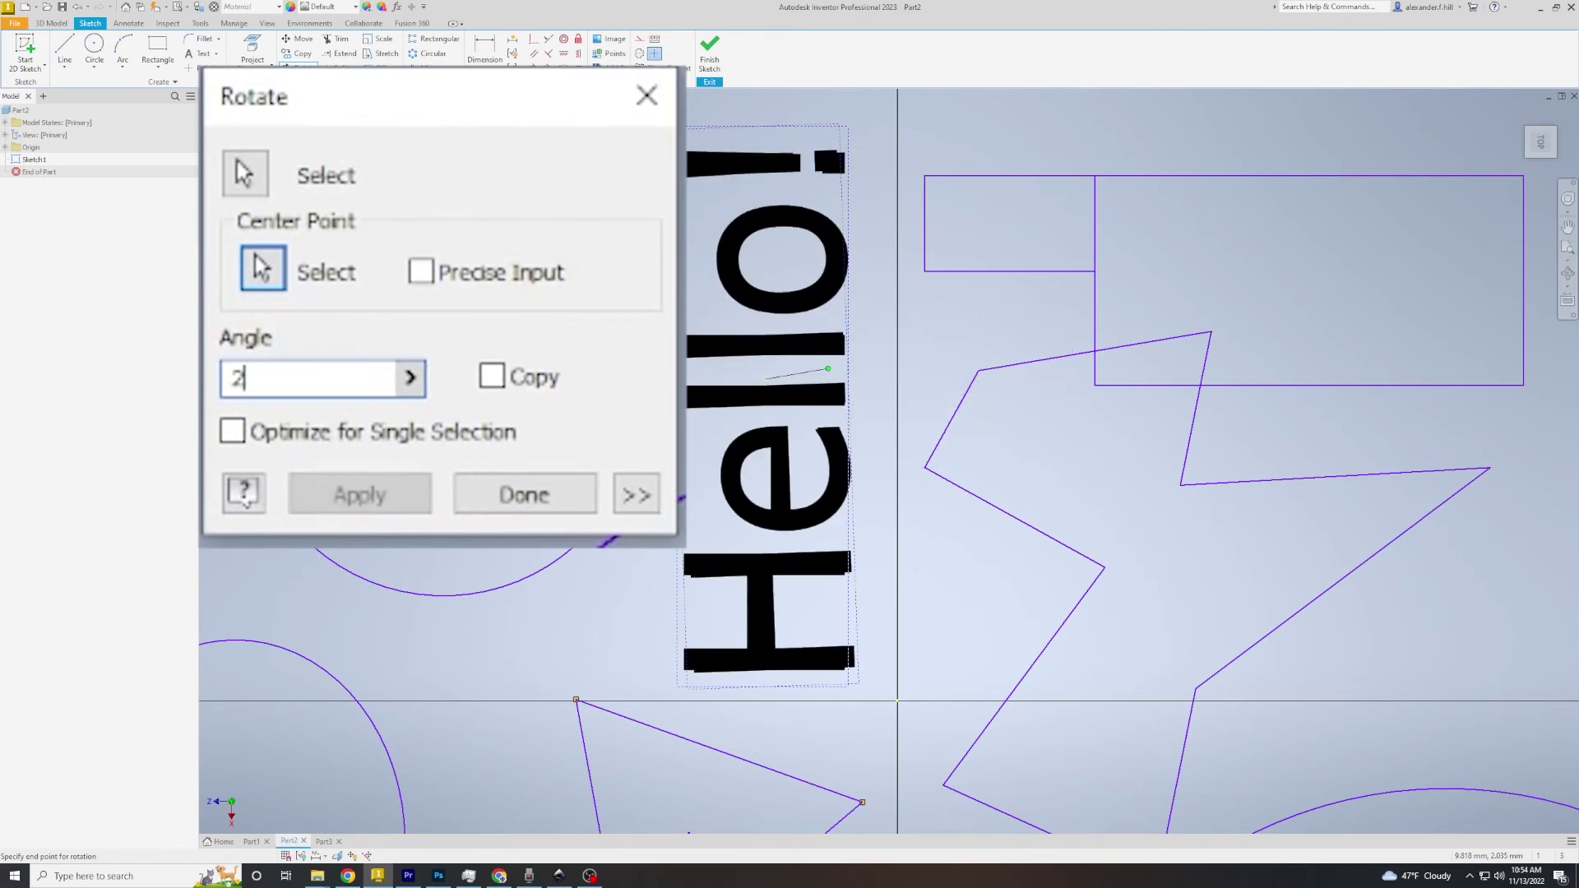
type("70")
key("BackSpace")
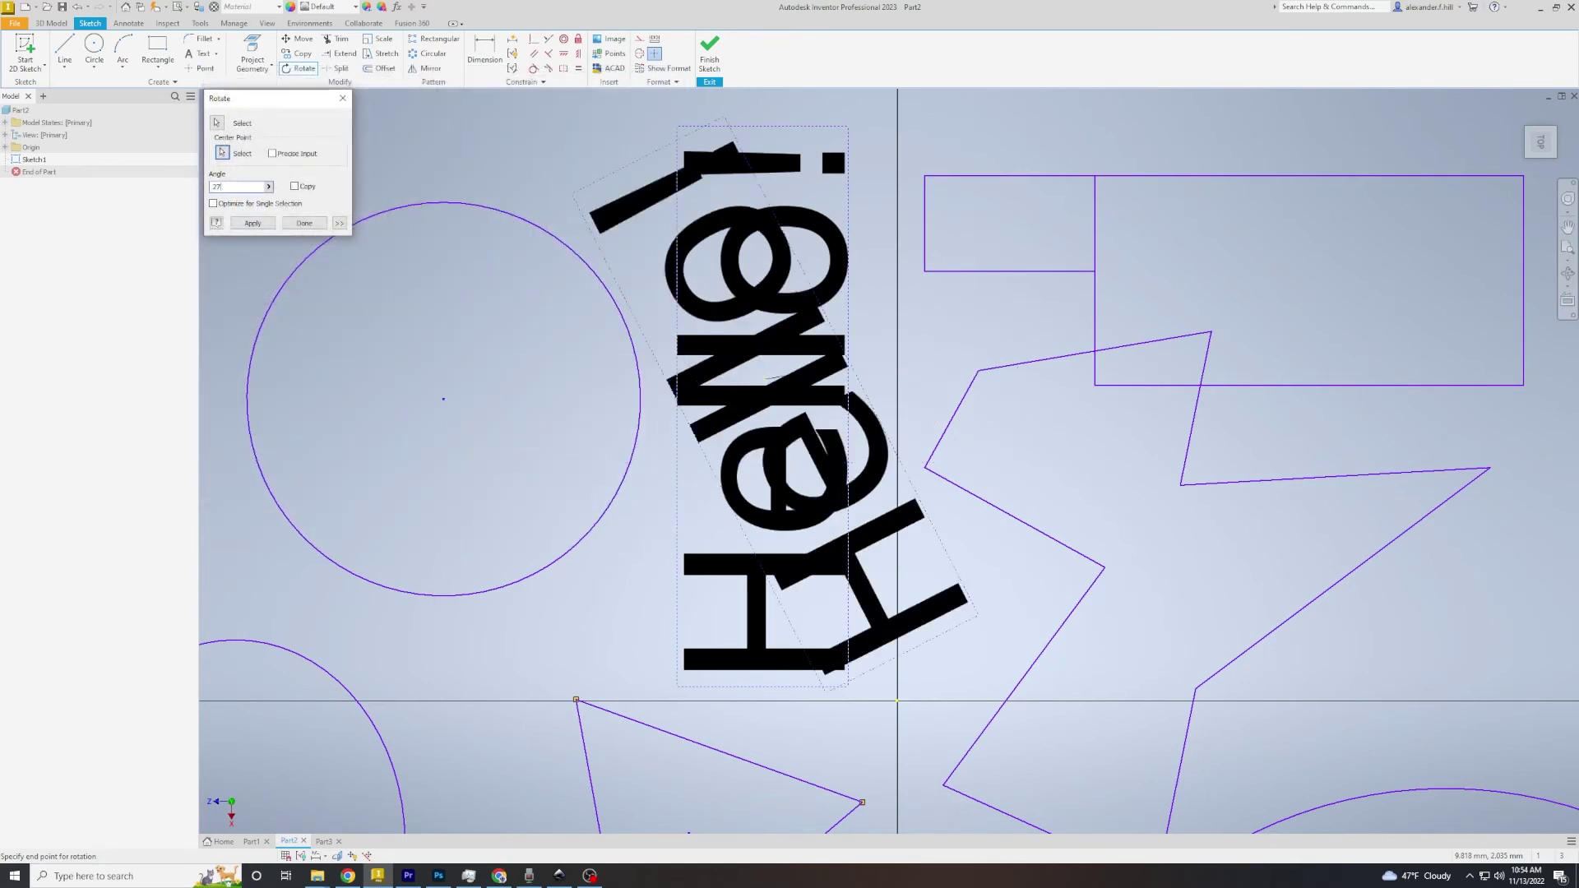
key("BackSpace")
key("BackSpace")
type("-8")
left_click(828, 370)
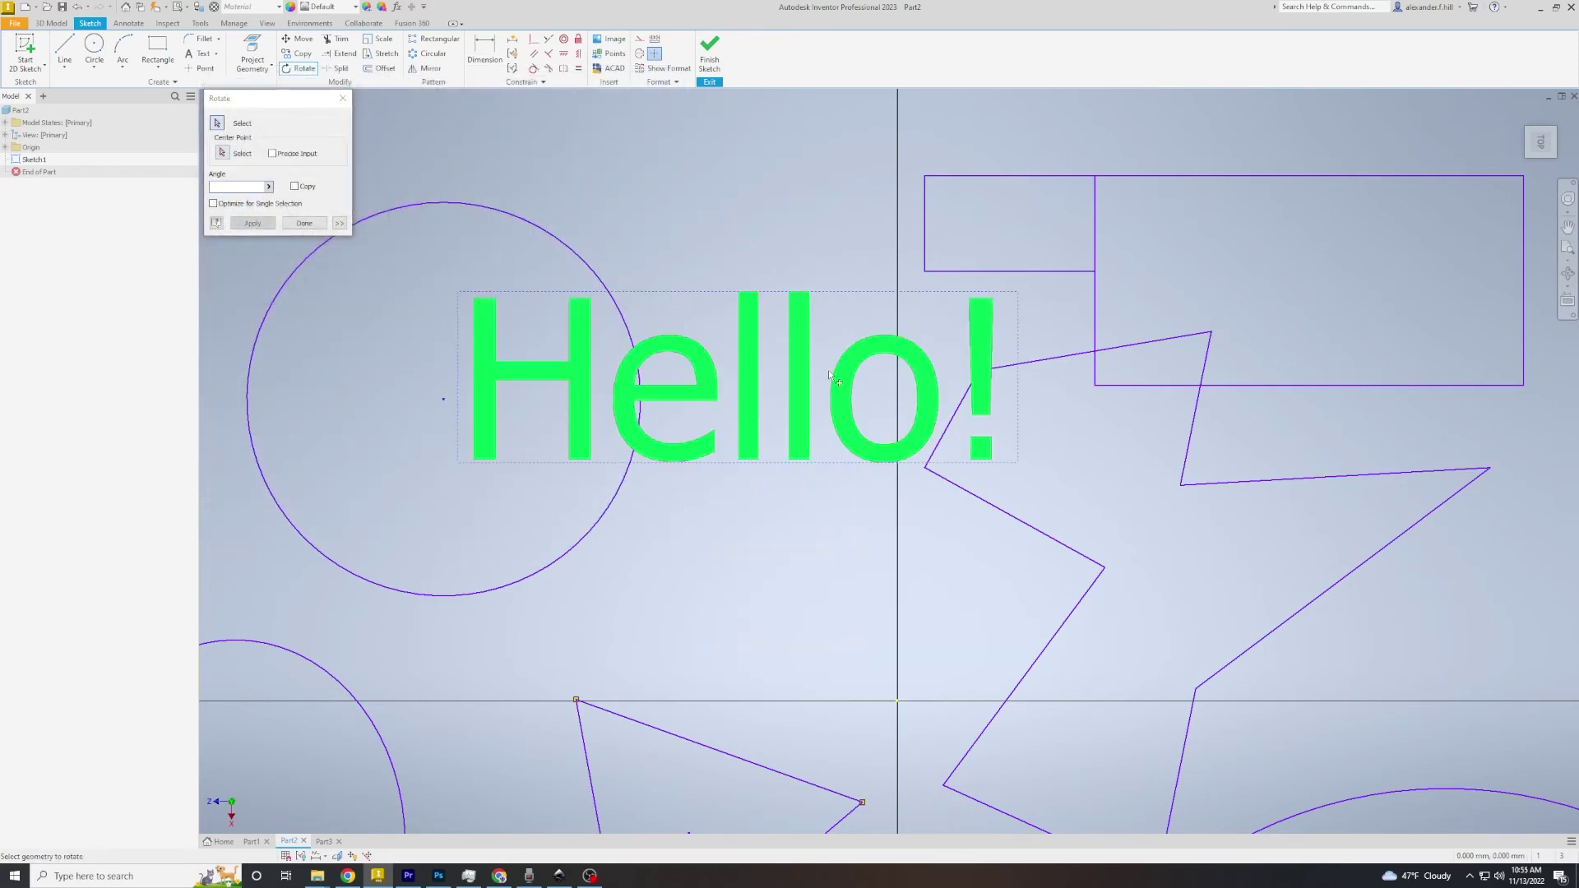
left_click(311, 226)
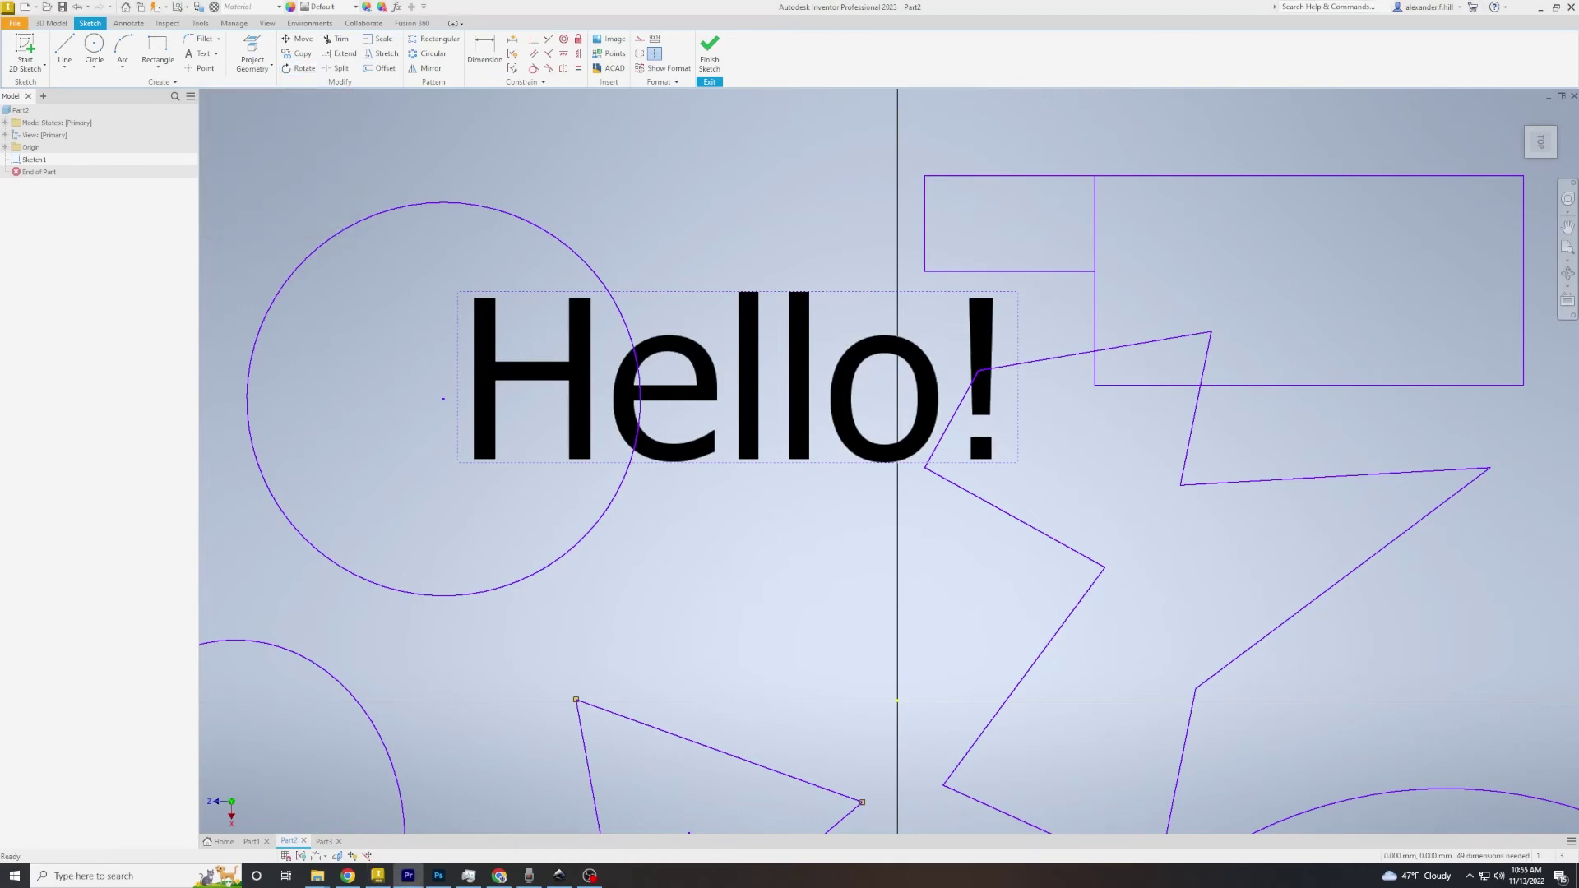
scroll(476, 367, "down", 3)
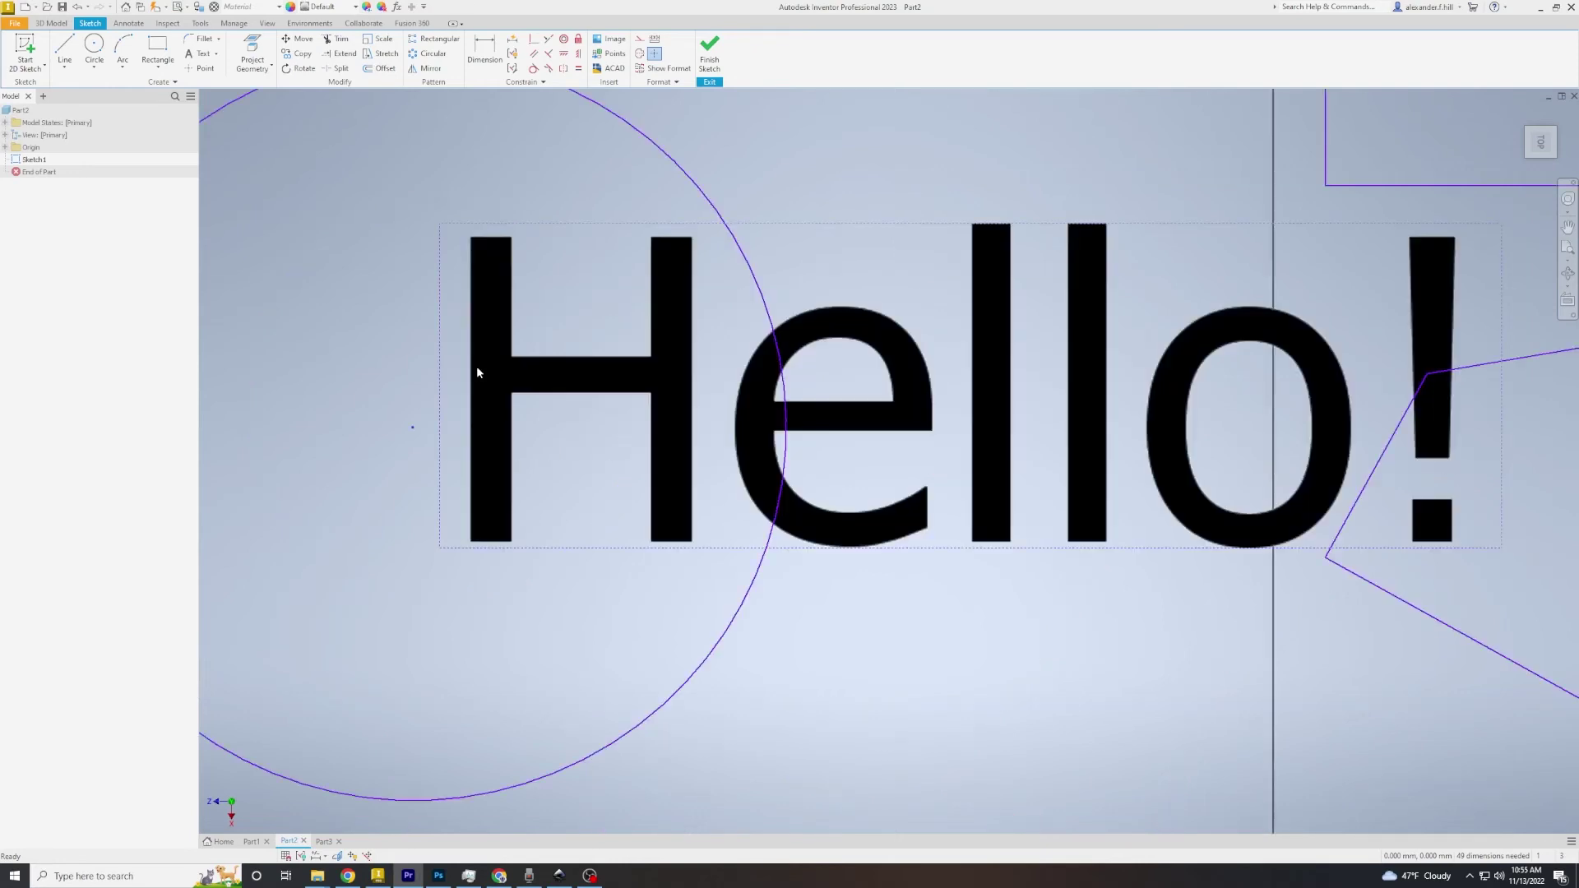
scroll(720, 173, "down", 2)
scroll(721, 173, "up", 3)
scroll(822, 246, "up", 2)
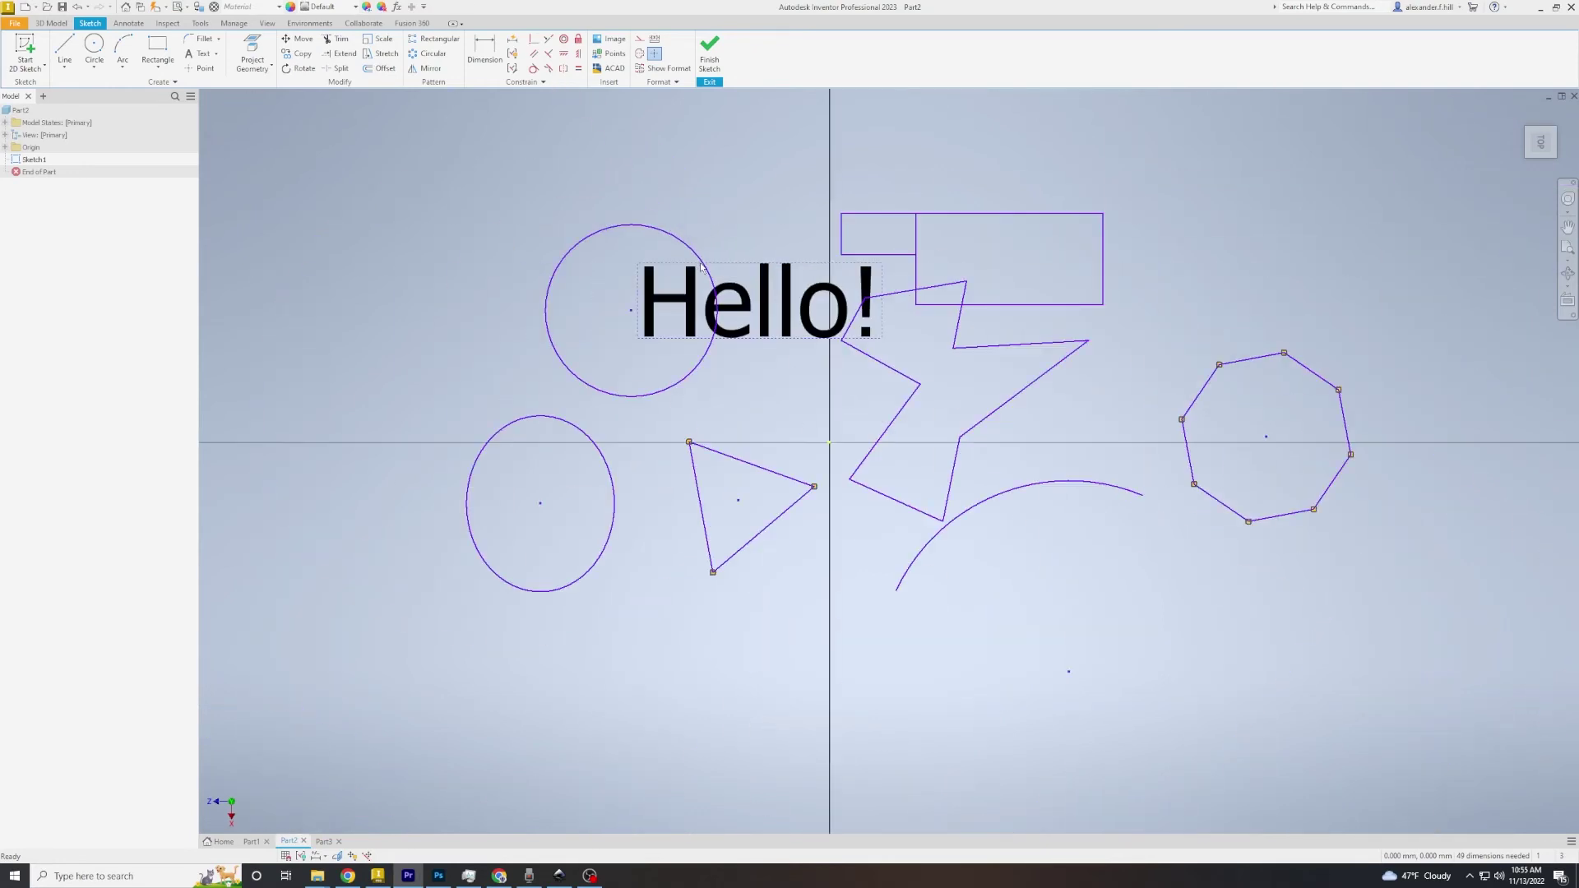
scroll(945, 296, "up", 1)
scroll(1044, 331, "down", 1)
scroll(1048, 329, "down", 2)
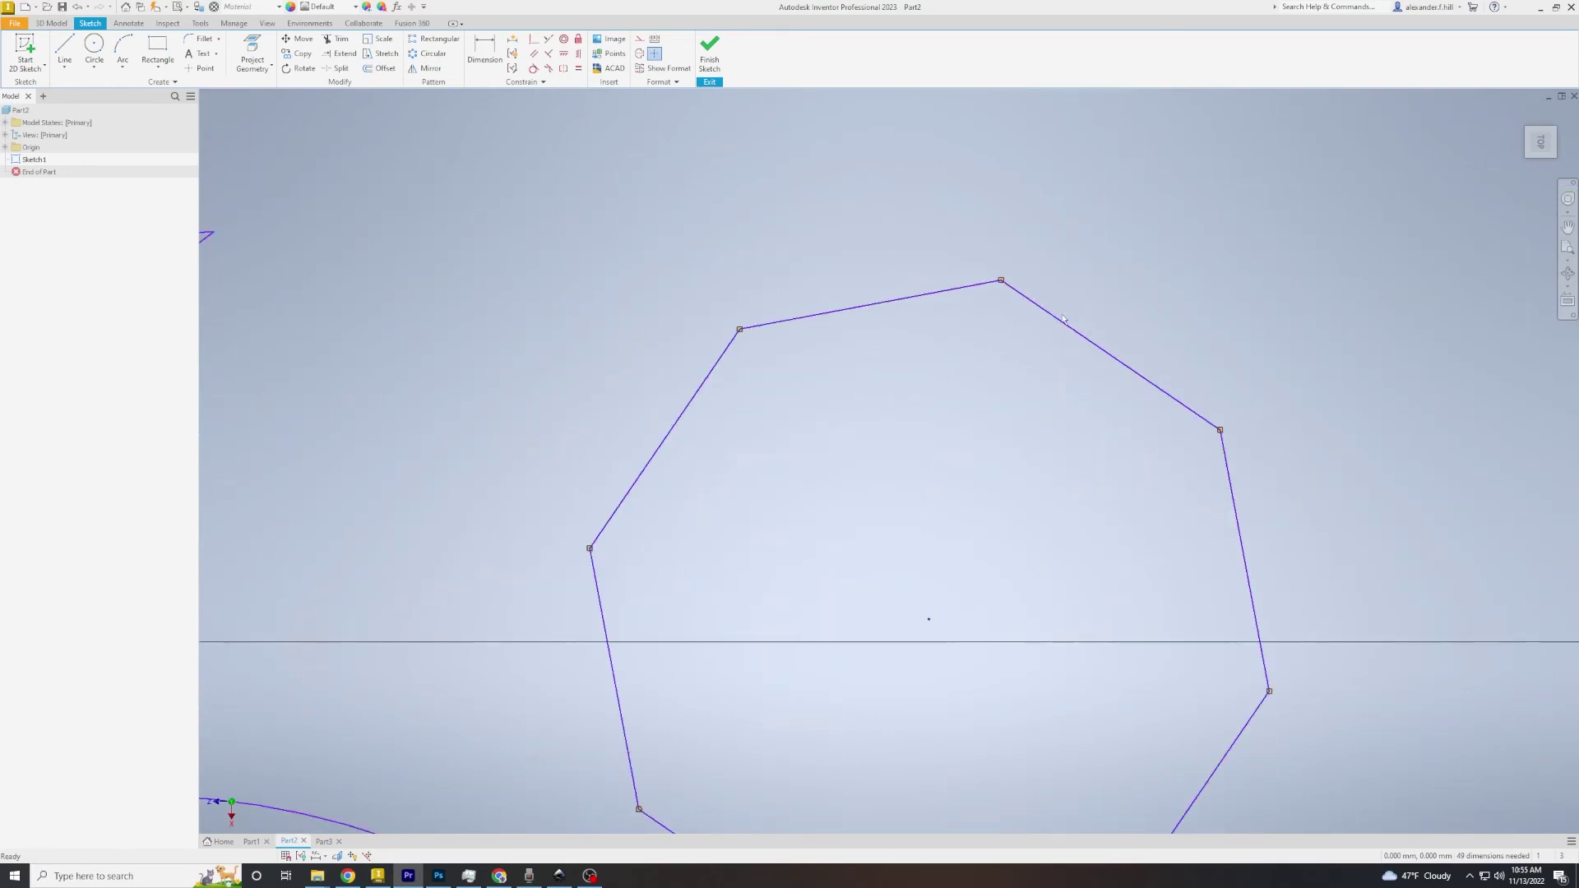
scroll(1056, 323, "down", 1)
scroll(1063, 319, "down", 1)
scroll(1062, 319, "up", 3)
scroll(1063, 319, "up", 2)
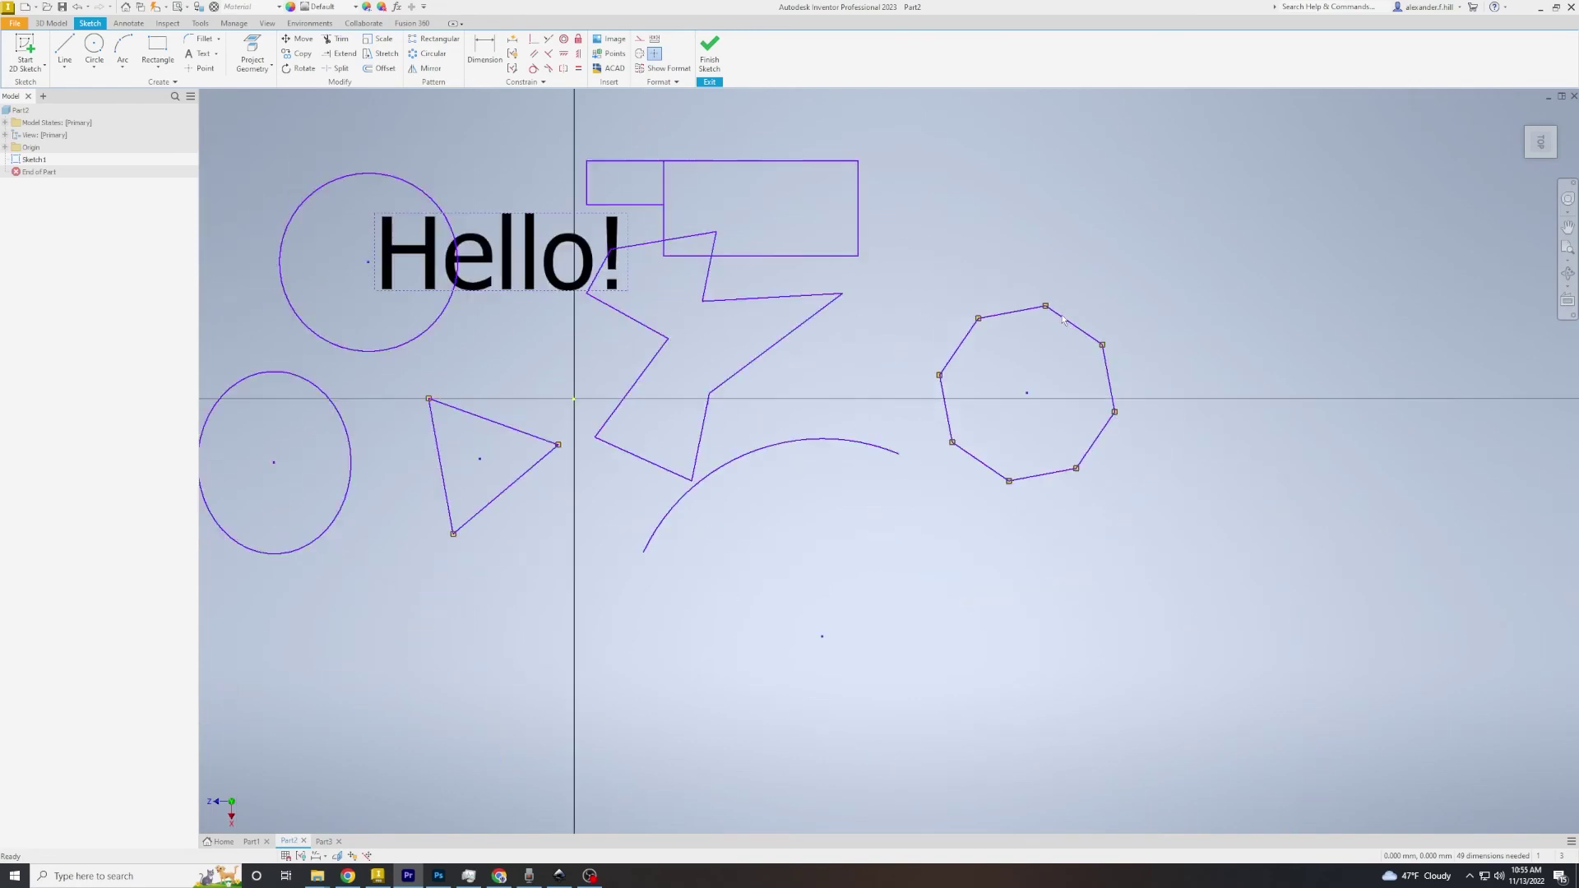
scroll(448, 542, "down", 3)
scroll(469, 551, "down", 3)
scroll(481, 561, "down", 3)
scroll(481, 561, "up", 1)
scroll(476, 557, "up", 4)
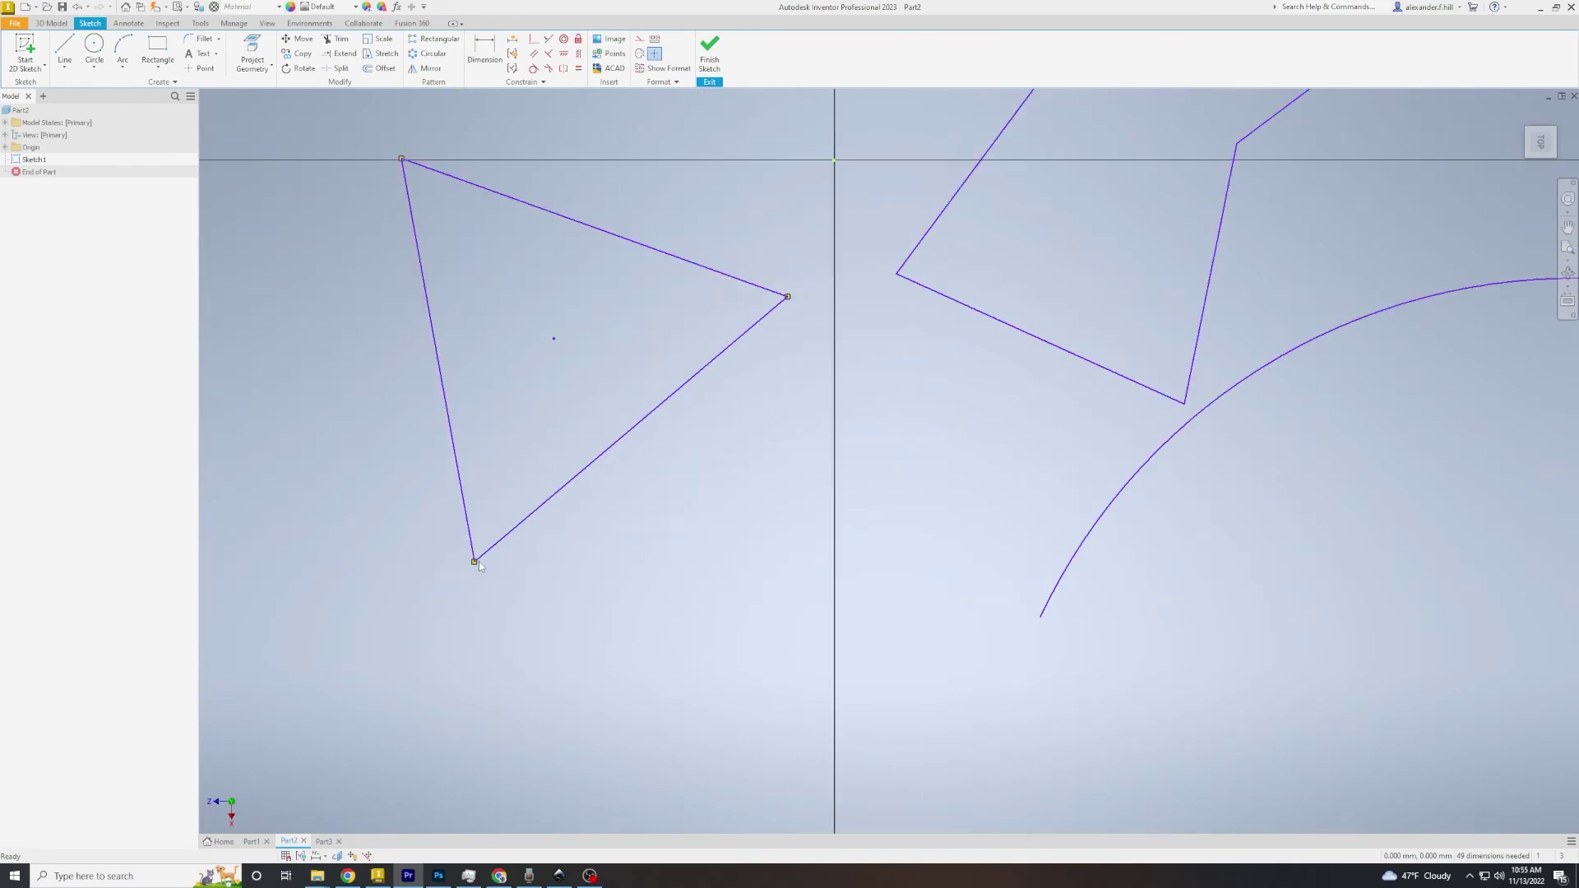
scroll(501, 539, "up", 4)
scroll(643, 190, "down", 2)
scroll(644, 189, "down", 2)
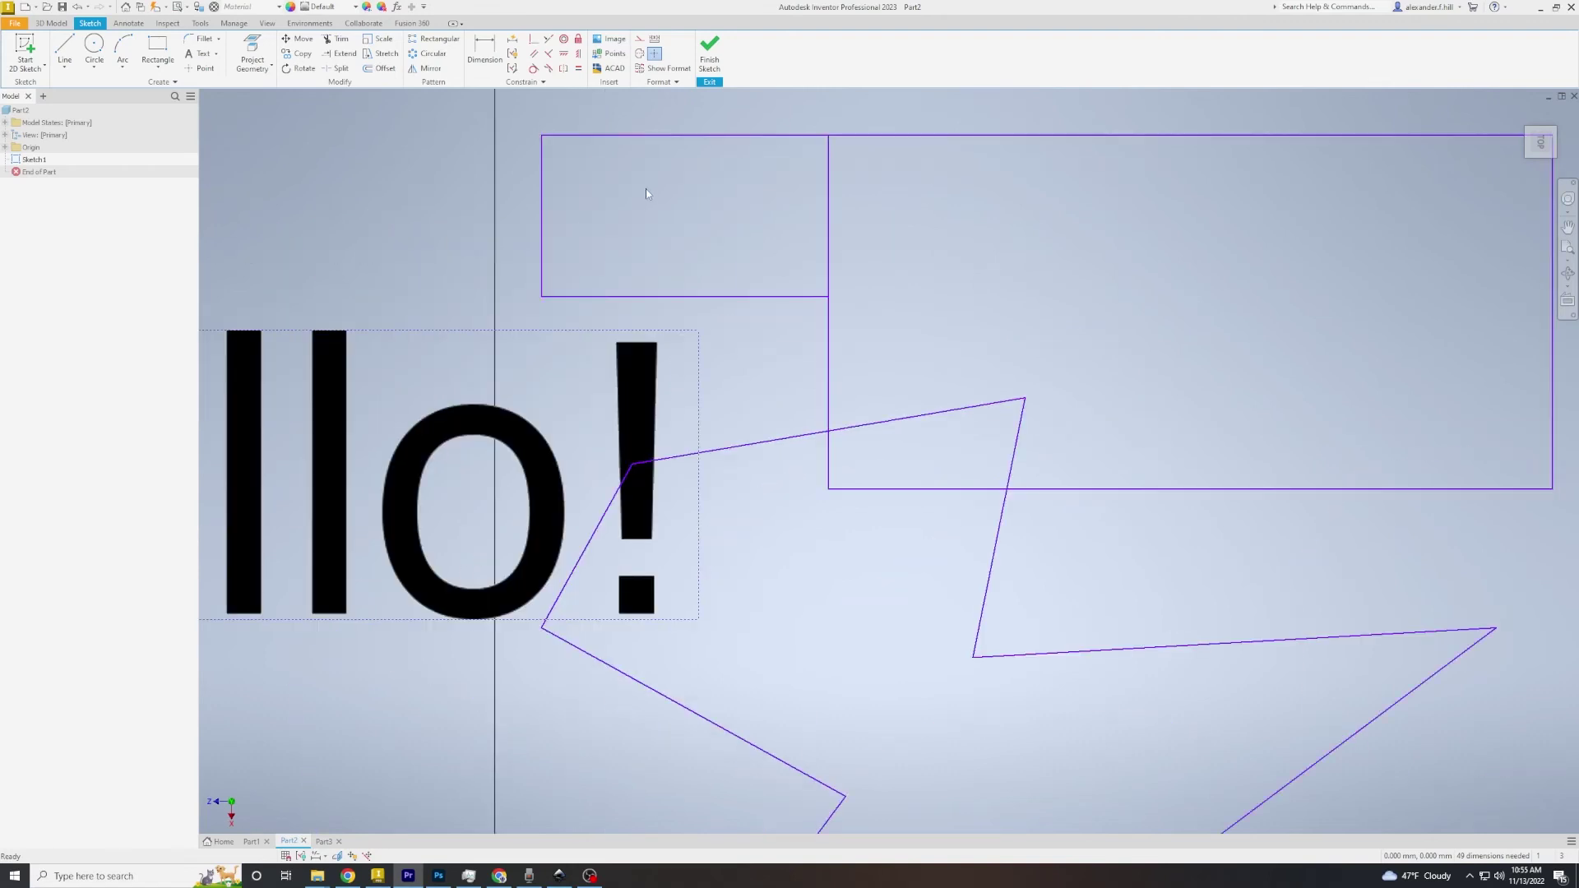
scroll(645, 189, "down", 2)
scroll(822, 264, "up", 3)
scroll(965, 260, "up", 2)
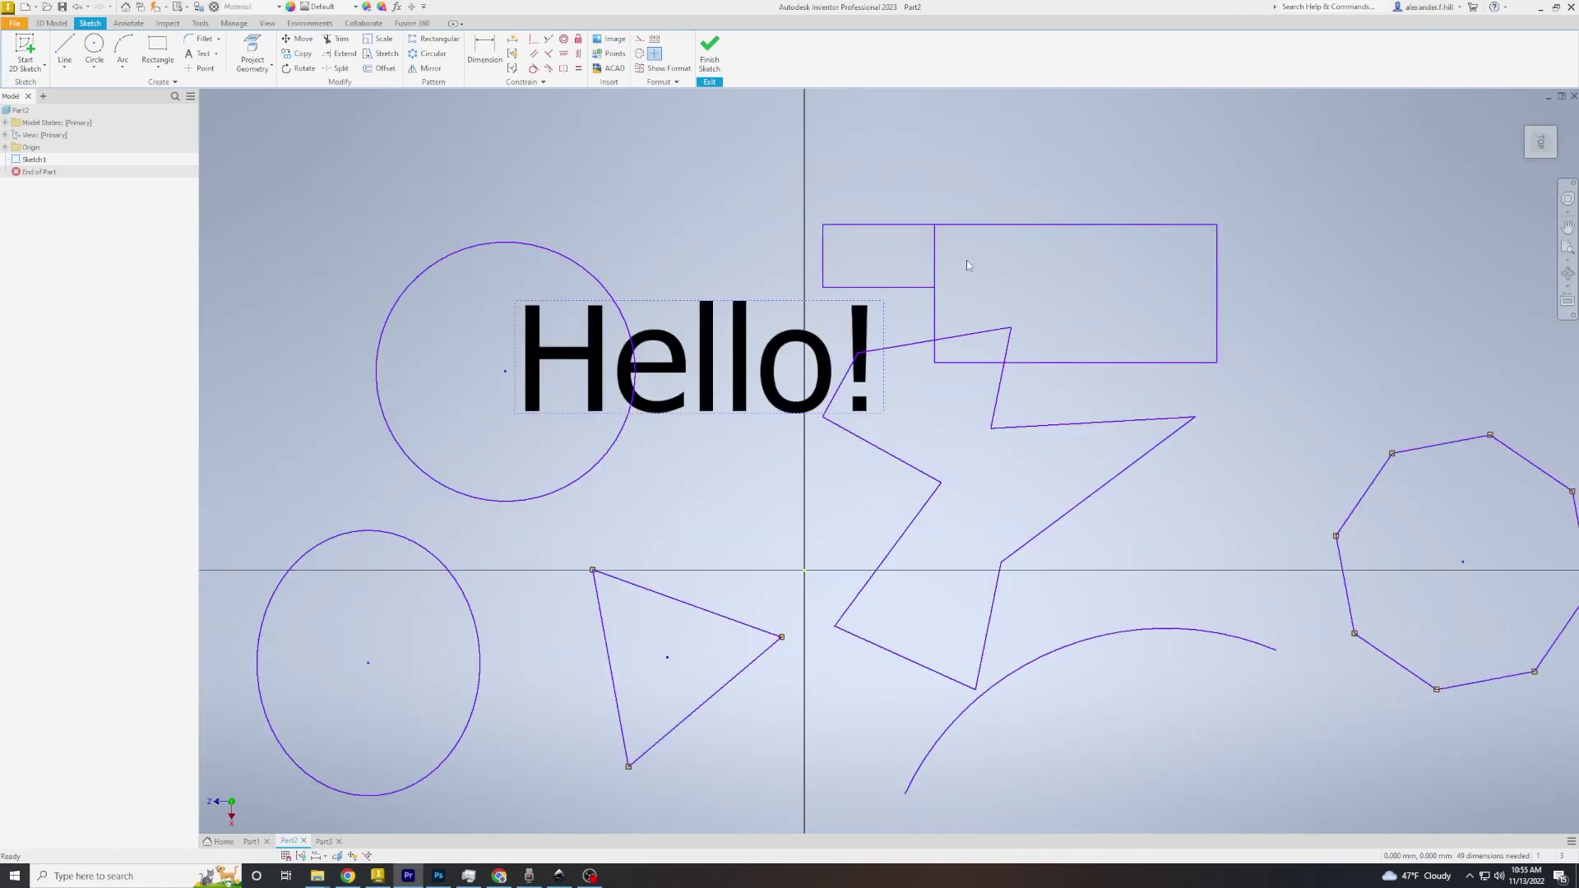
scroll(925, 331, "up", 2)
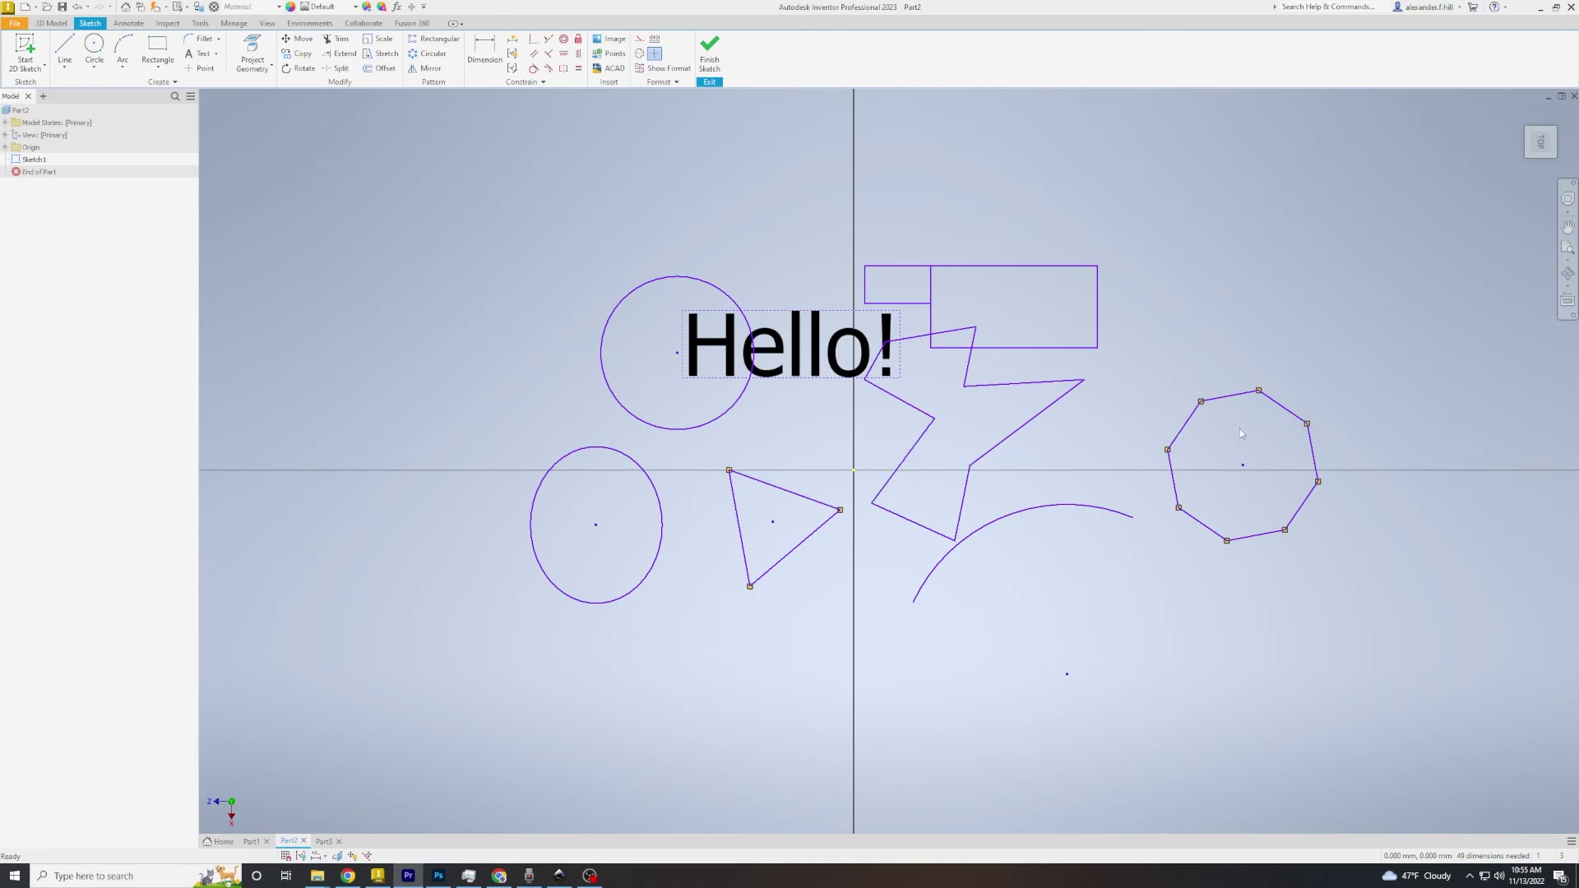
scroll(1310, 436, "down", 3)
scroll(1290, 436, "down", 3)
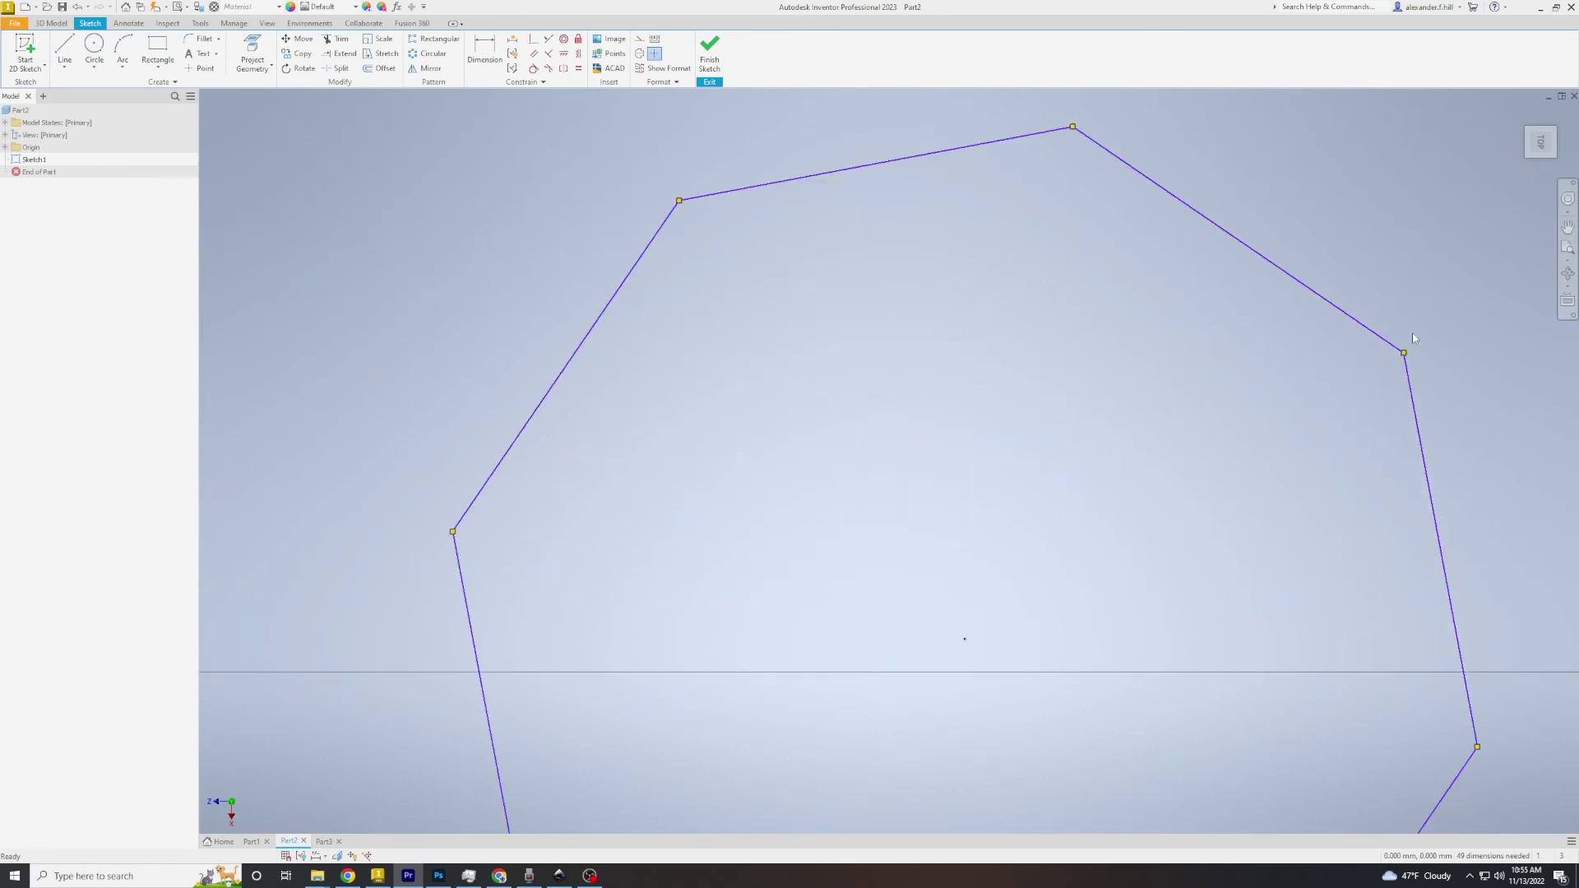
mouse_move(1423, 347)
middle_mouse_down()
mouse_move(1386, 370)
mouse_move(1490, 313)
mouse_move(1342, 398)
middle_mouse_up()
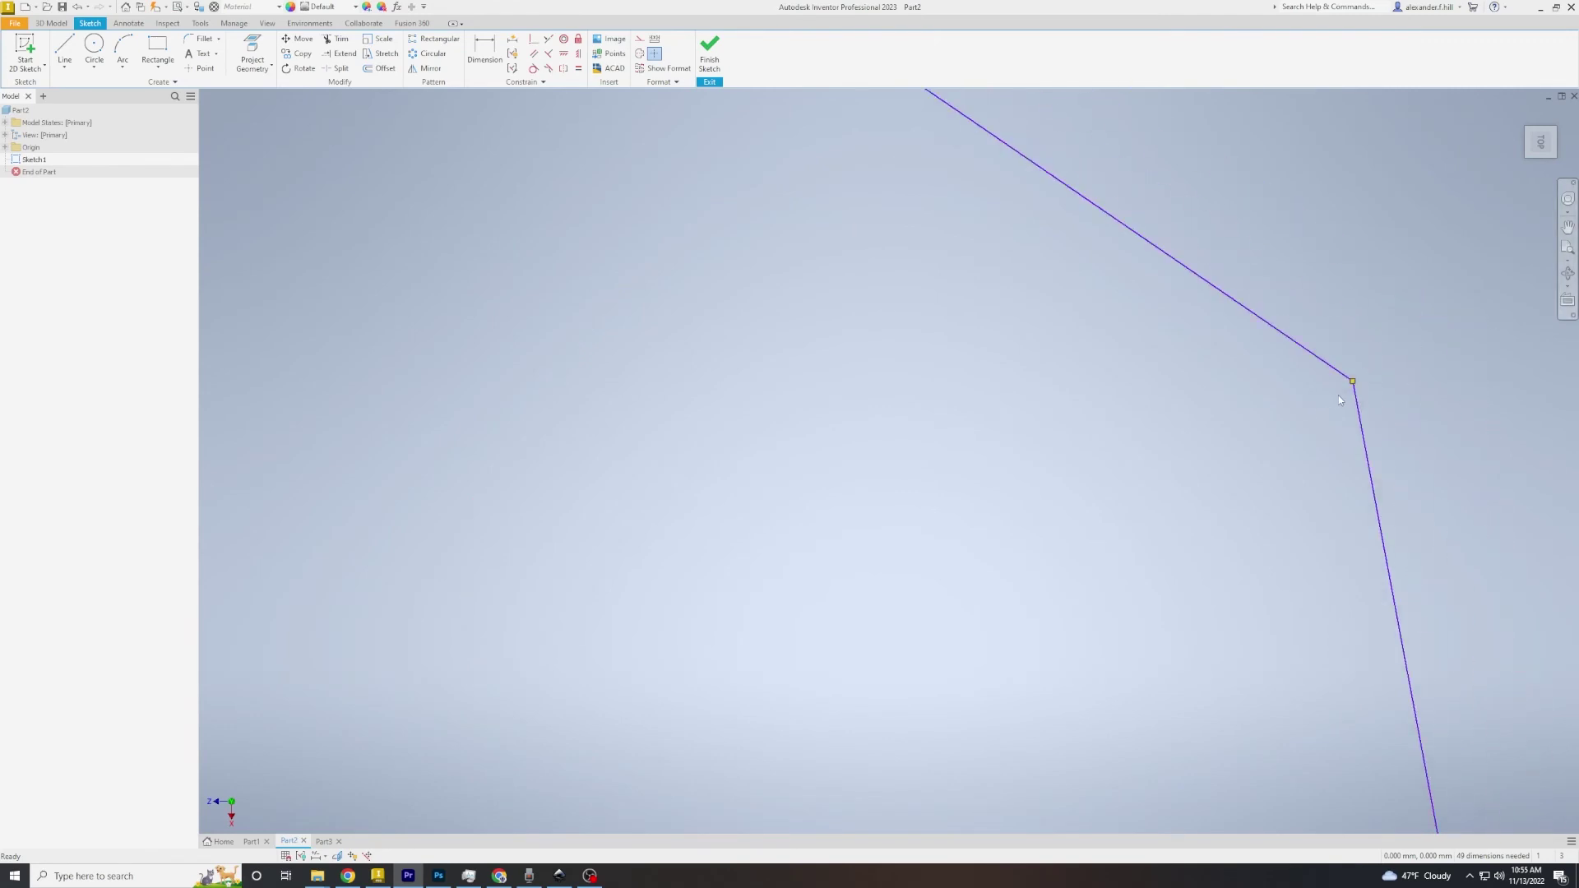
scroll(1342, 398, "up", 3)
scroll(1342, 398, "up", 3)
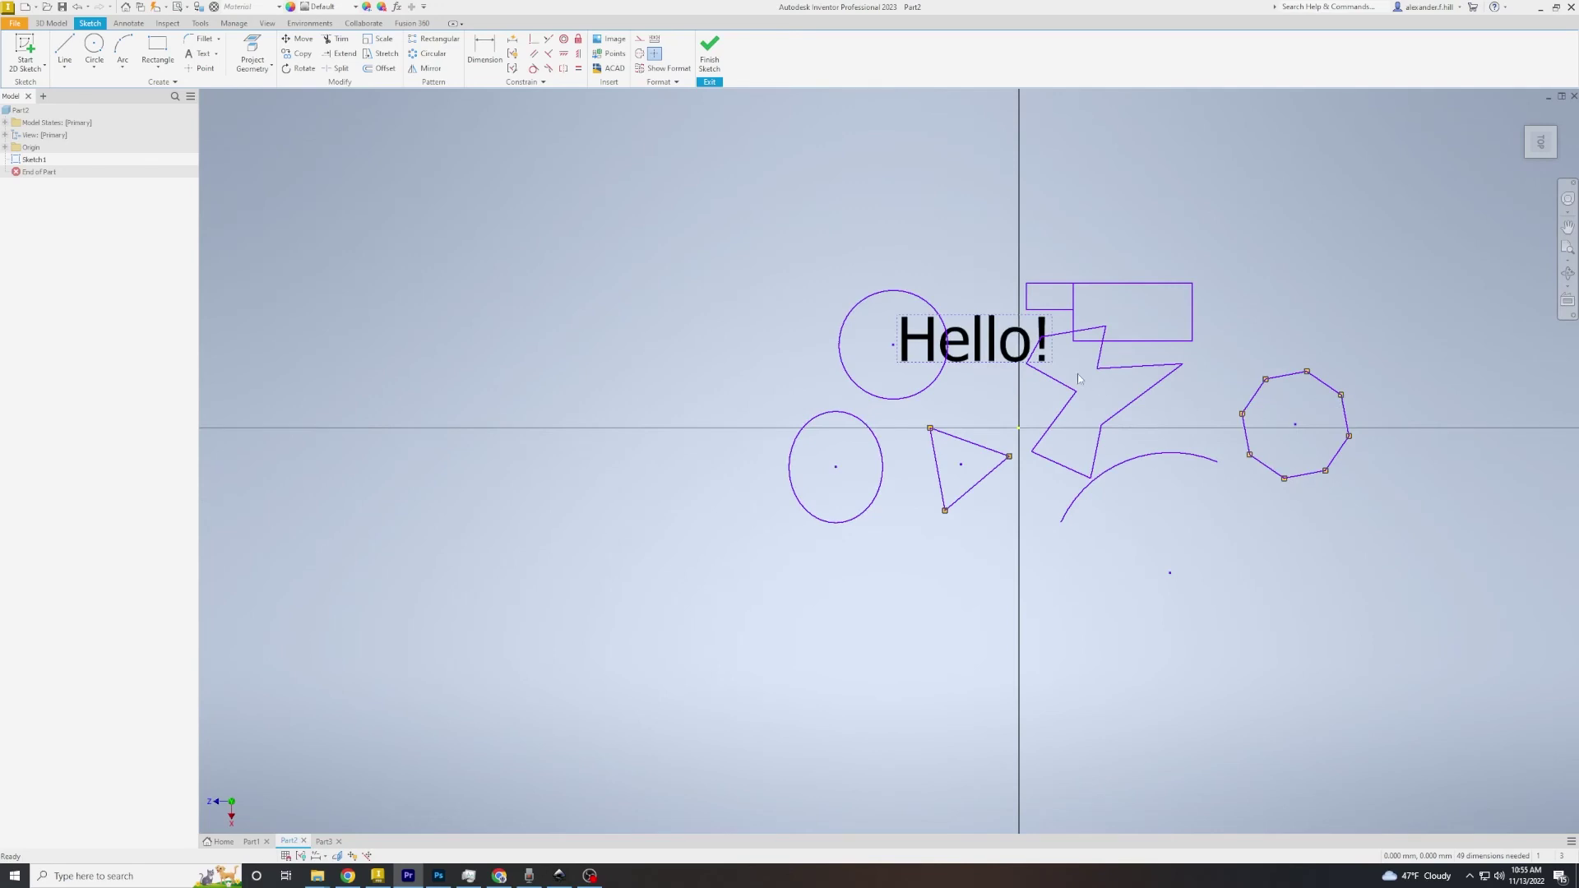
scroll(925, 323, "down", 3)
scroll(934, 320, "down", 3)
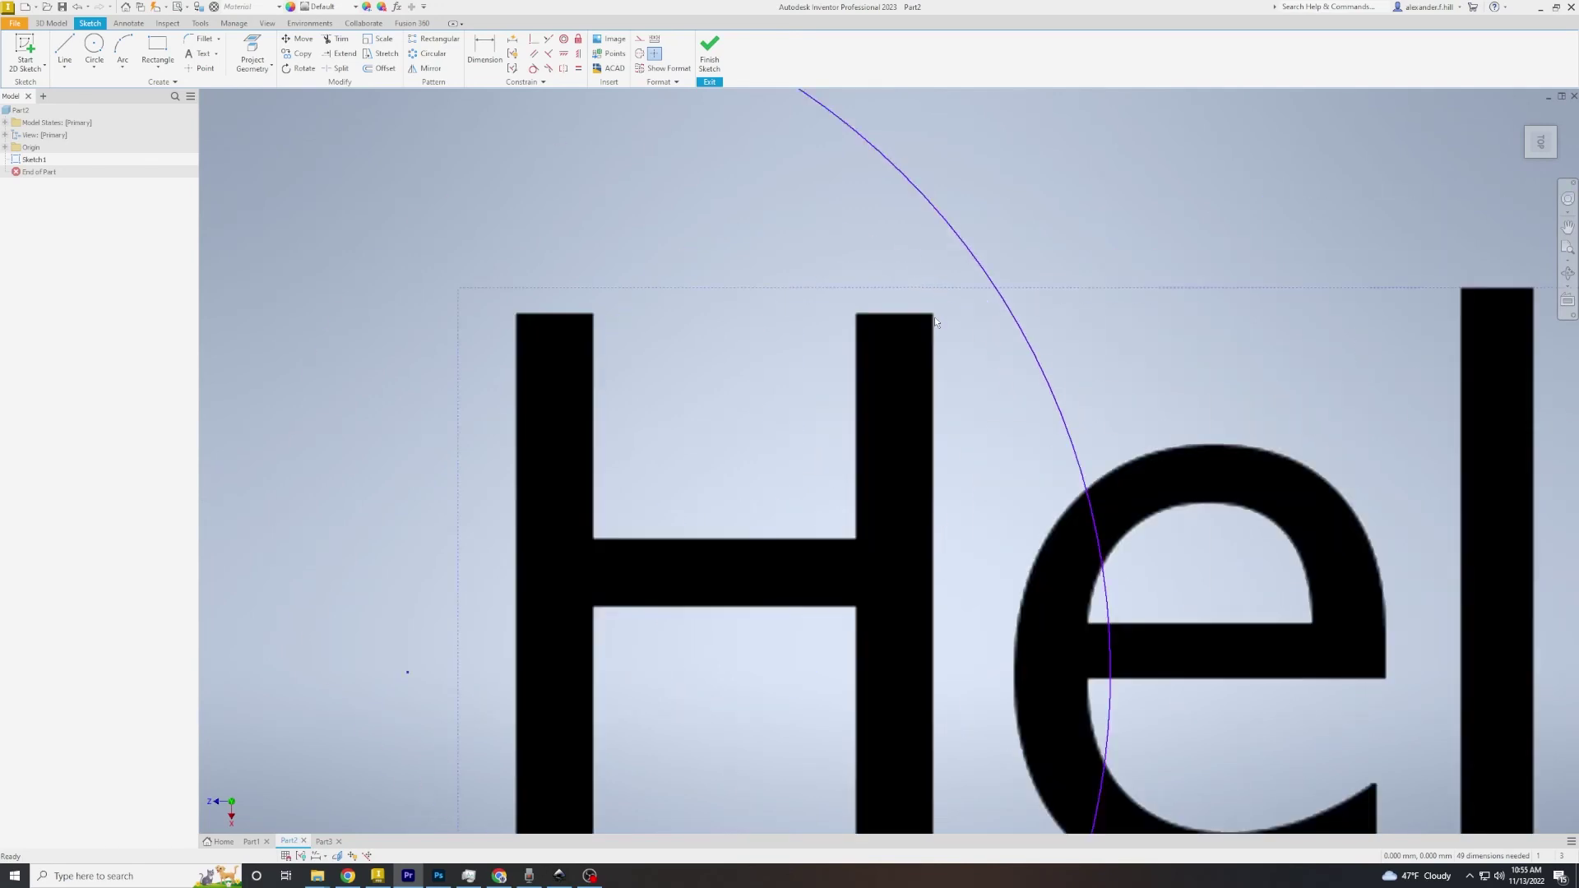
scroll(934, 321, "down", 2)
scroll(934, 320, "down", 3)
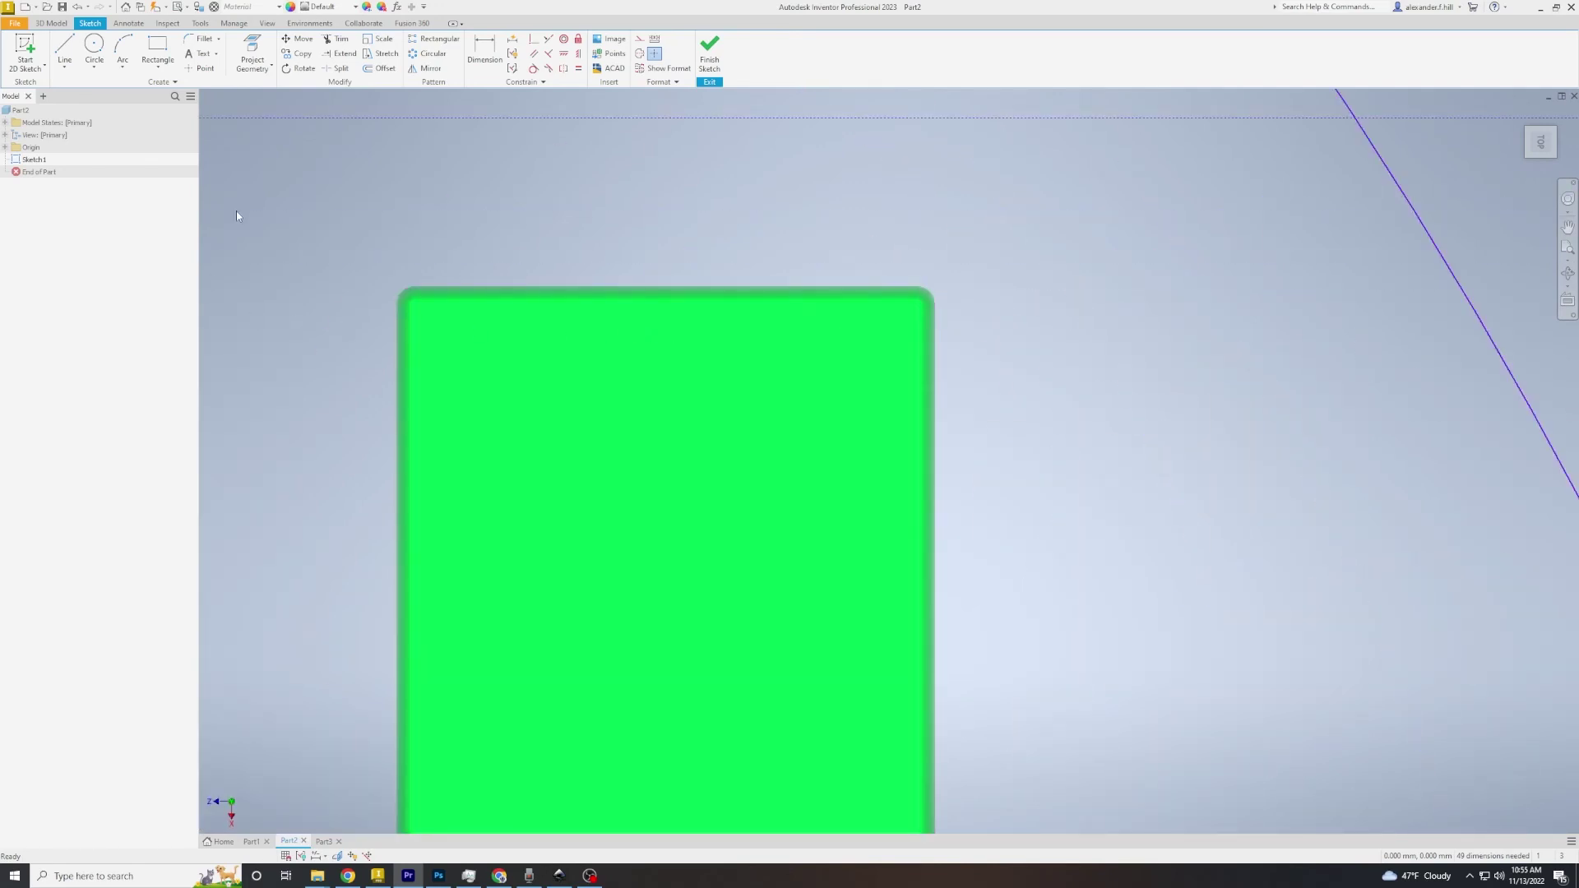
scroll(237, 211, "up", 3)
scroll(237, 209, "up", 3)
scroll(237, 209, "up", 3)
scroll(238, 211, "up", 1)
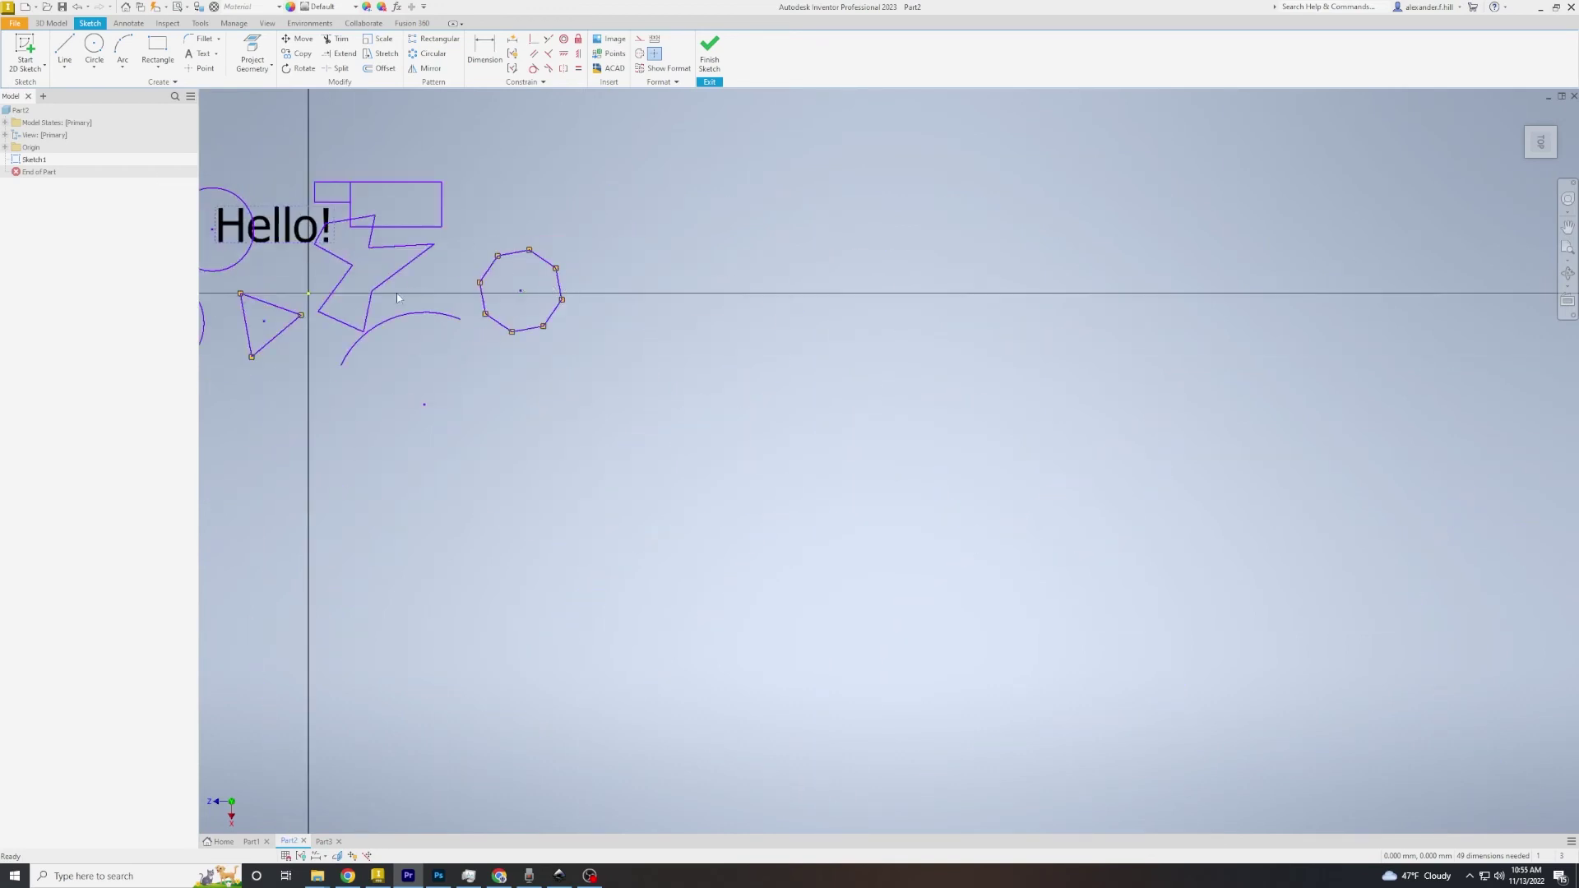
scroll(247, 306, "up", 5)
scroll(1237, 370, "down", 2)
scroll(1233, 380, "down", 2)
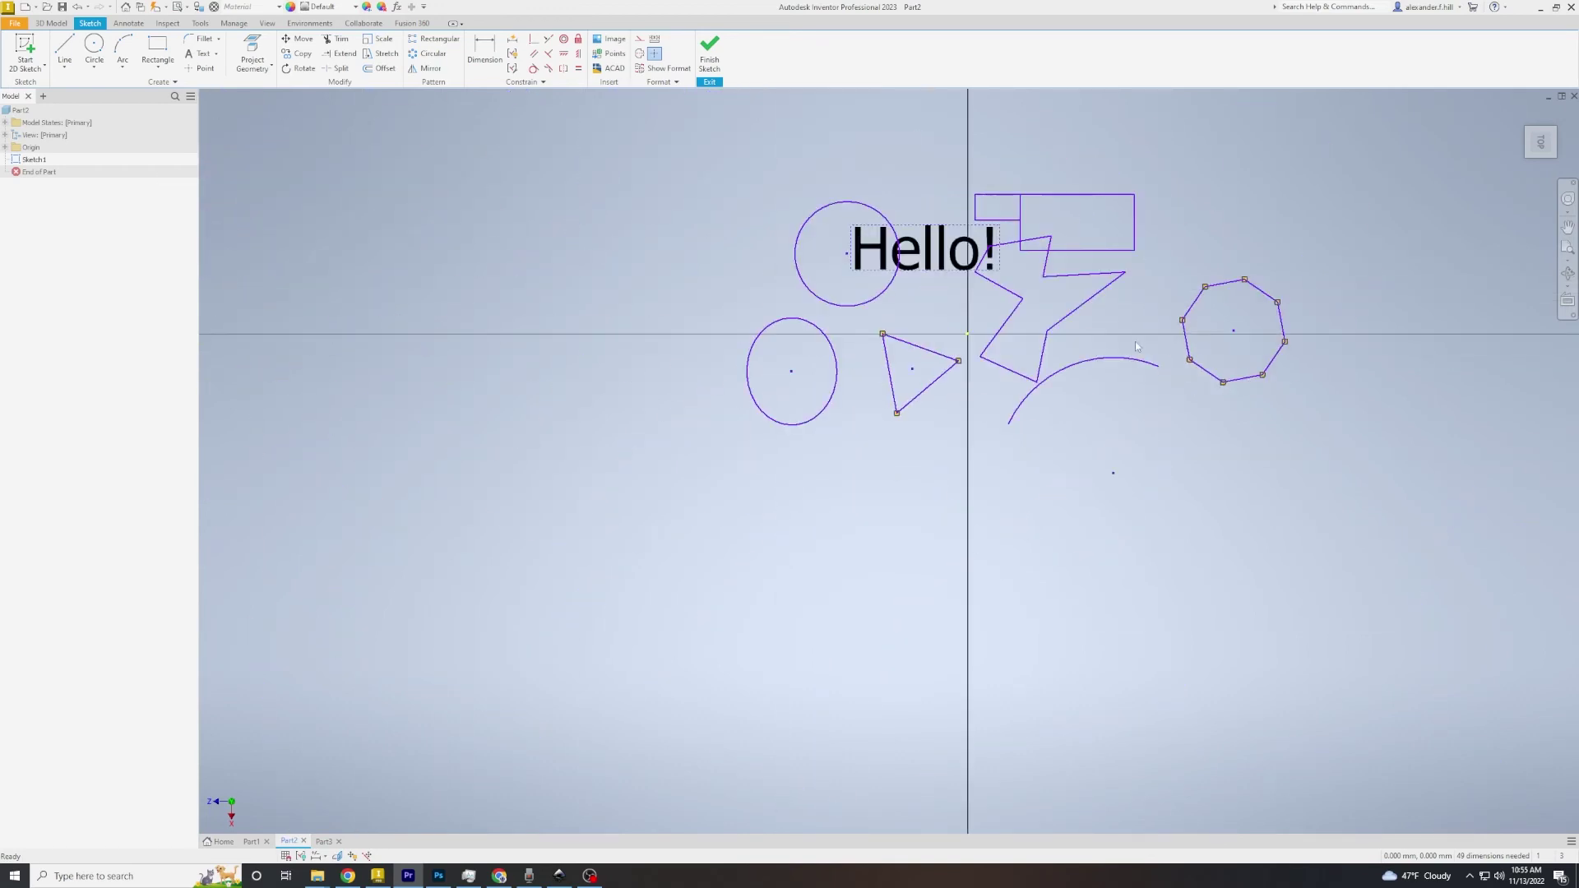
scroll(989, 233, "up", 2)
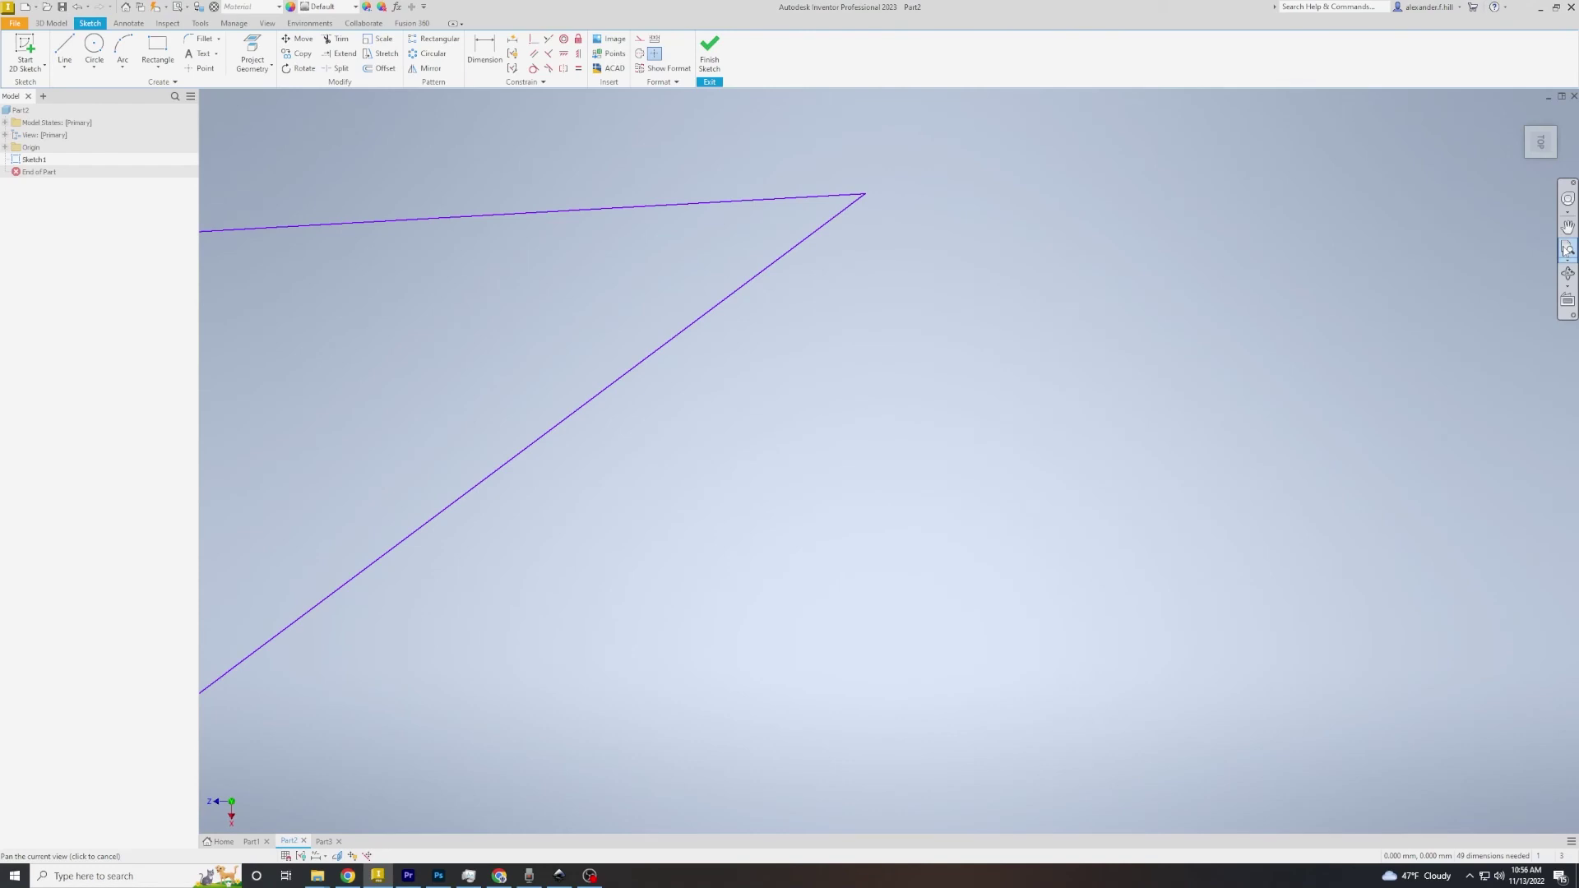
left_click(1566, 249)
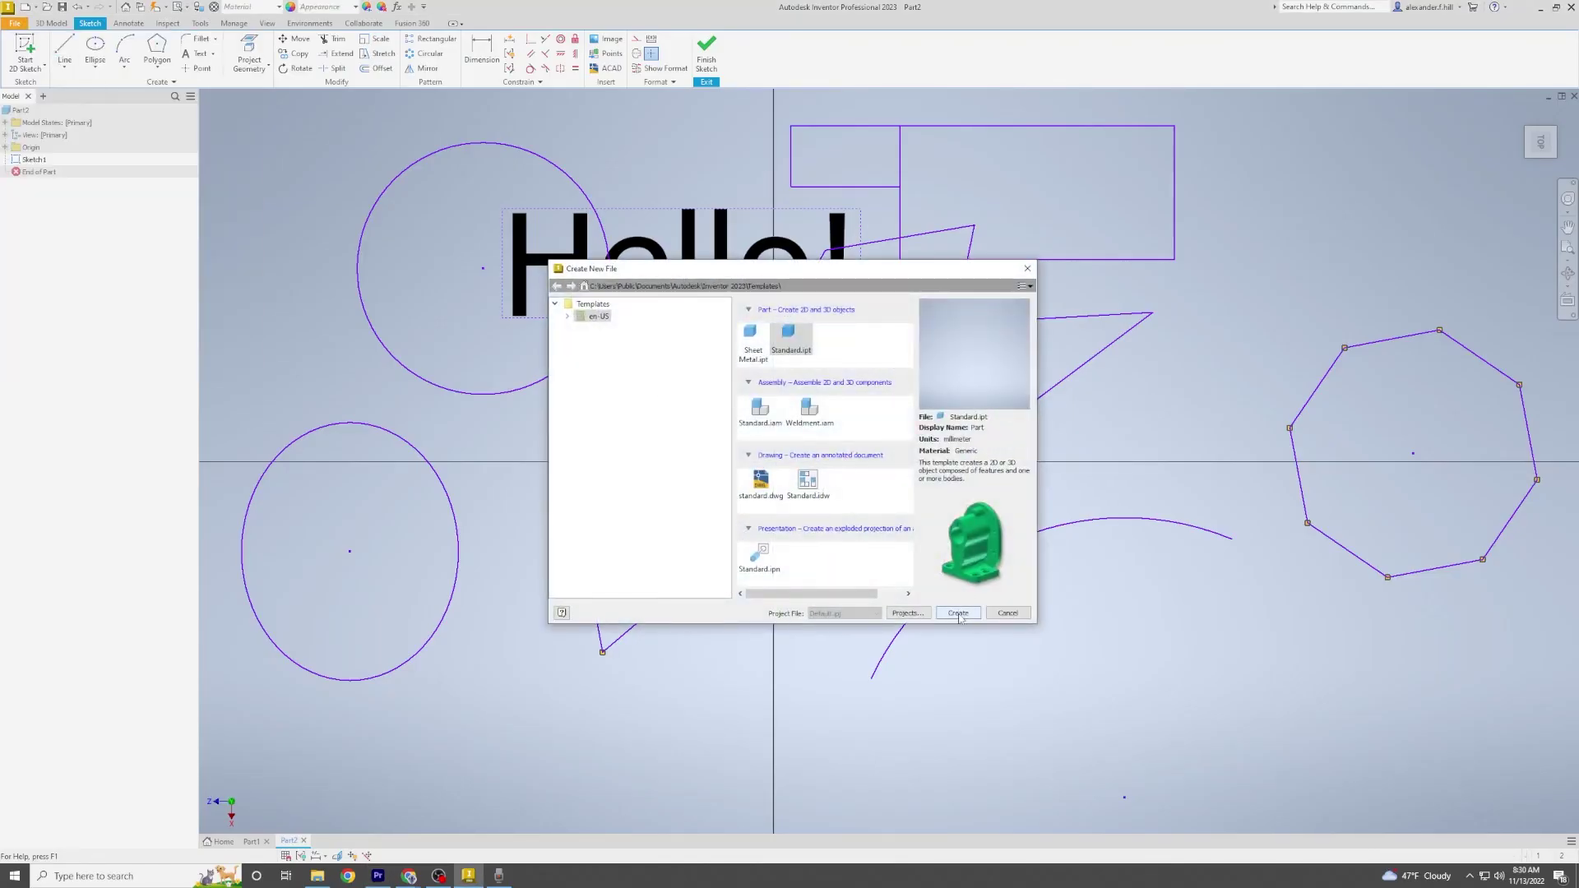
Step: Create a new part from the Standard.ipt template
left_click(959, 616)
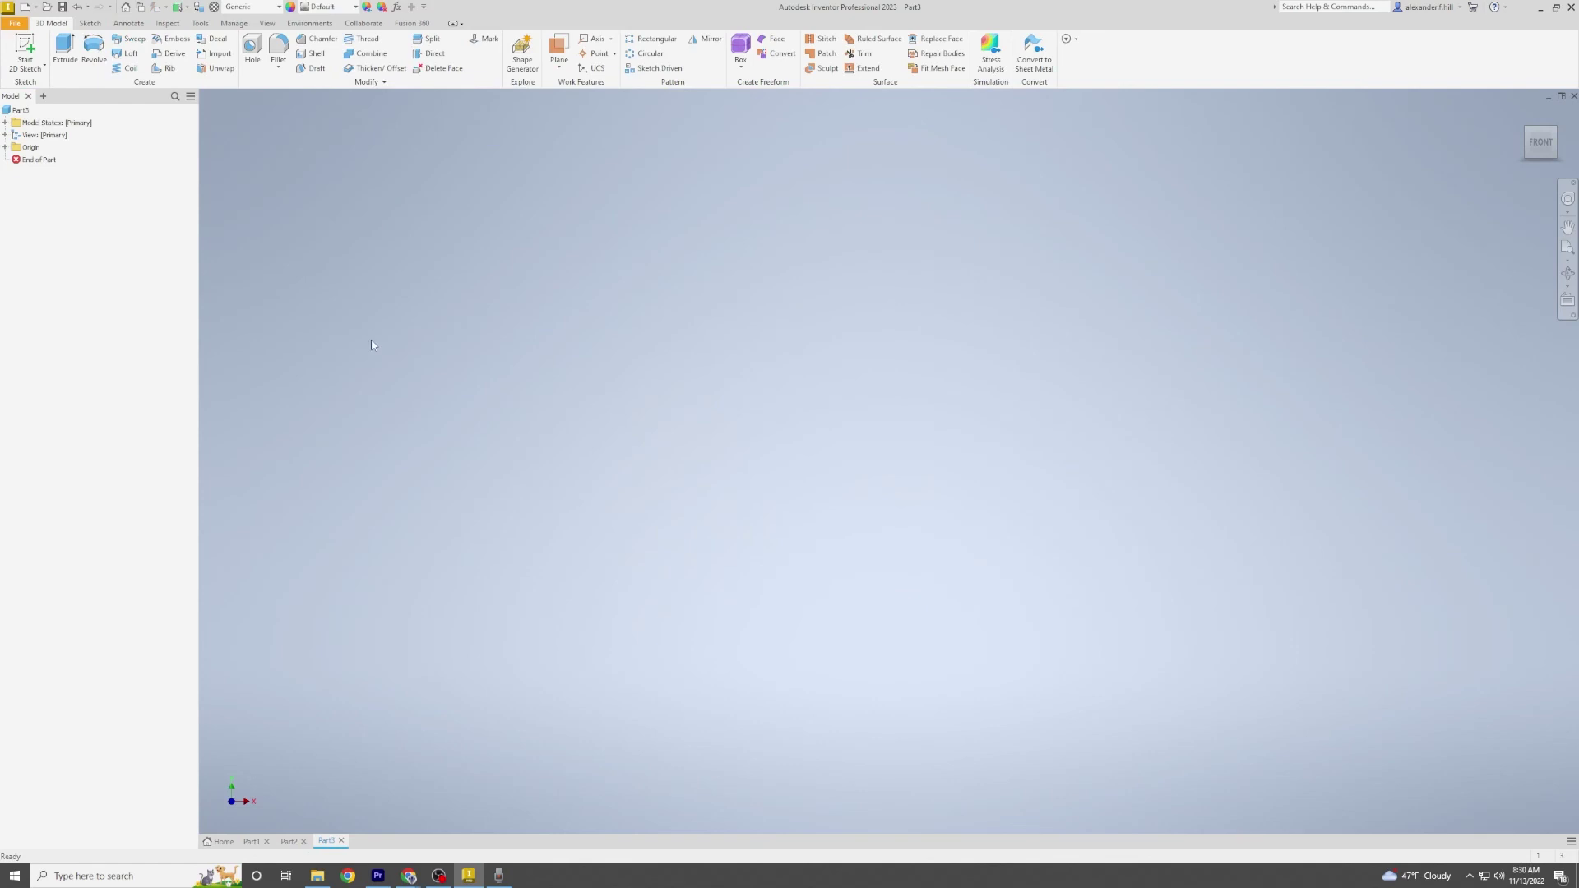
Step: On the XY plane, sketch the body rectangle and two concentric lens circles
left_click(45, 65)
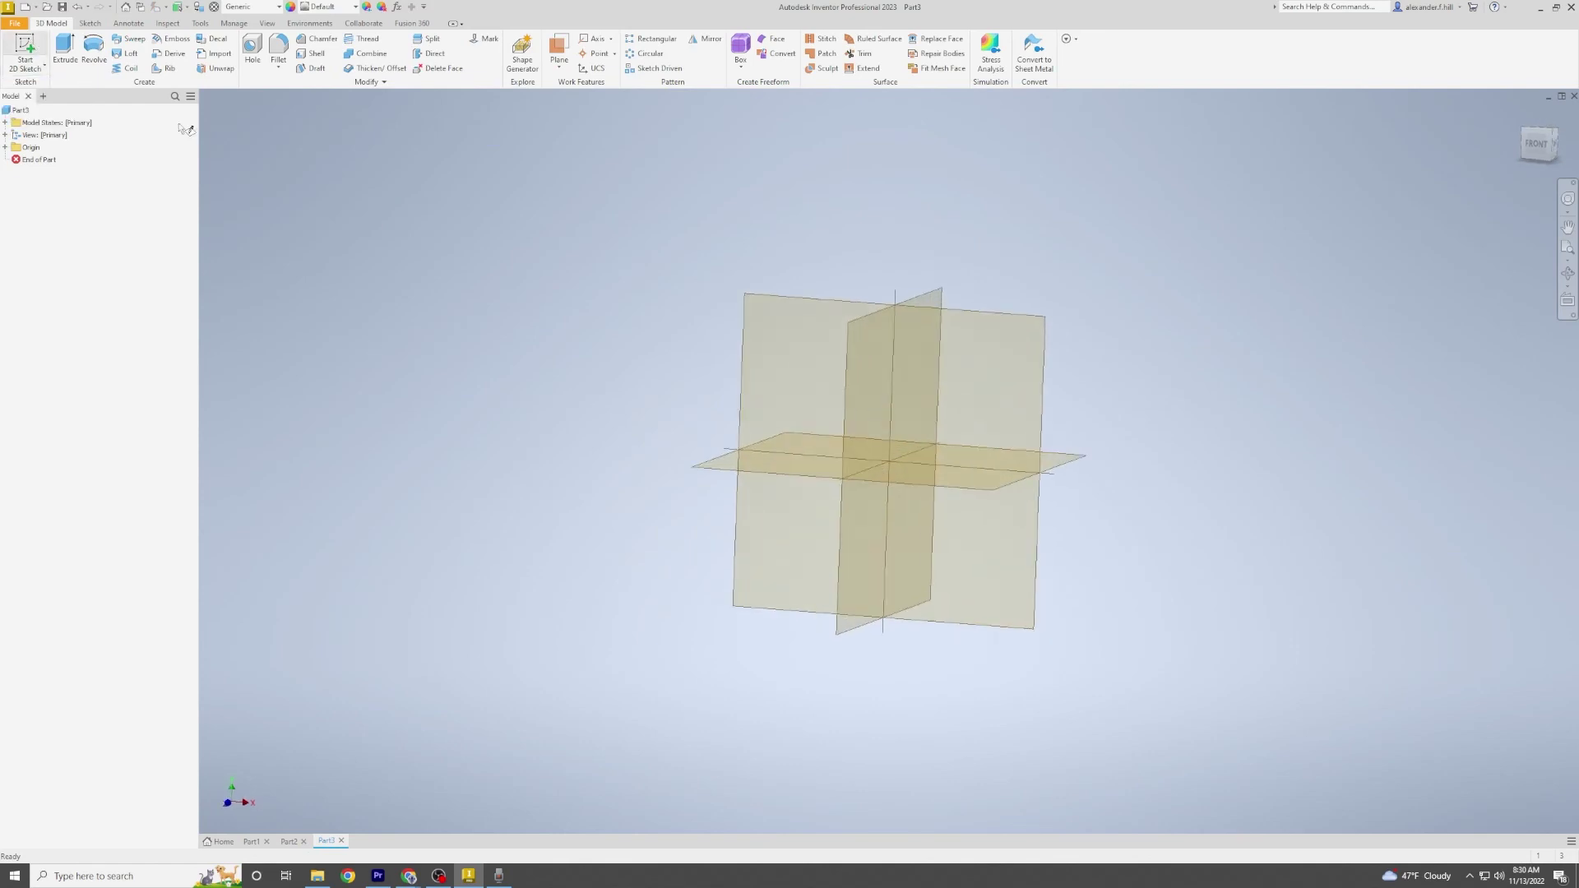
left_click(850, 524)
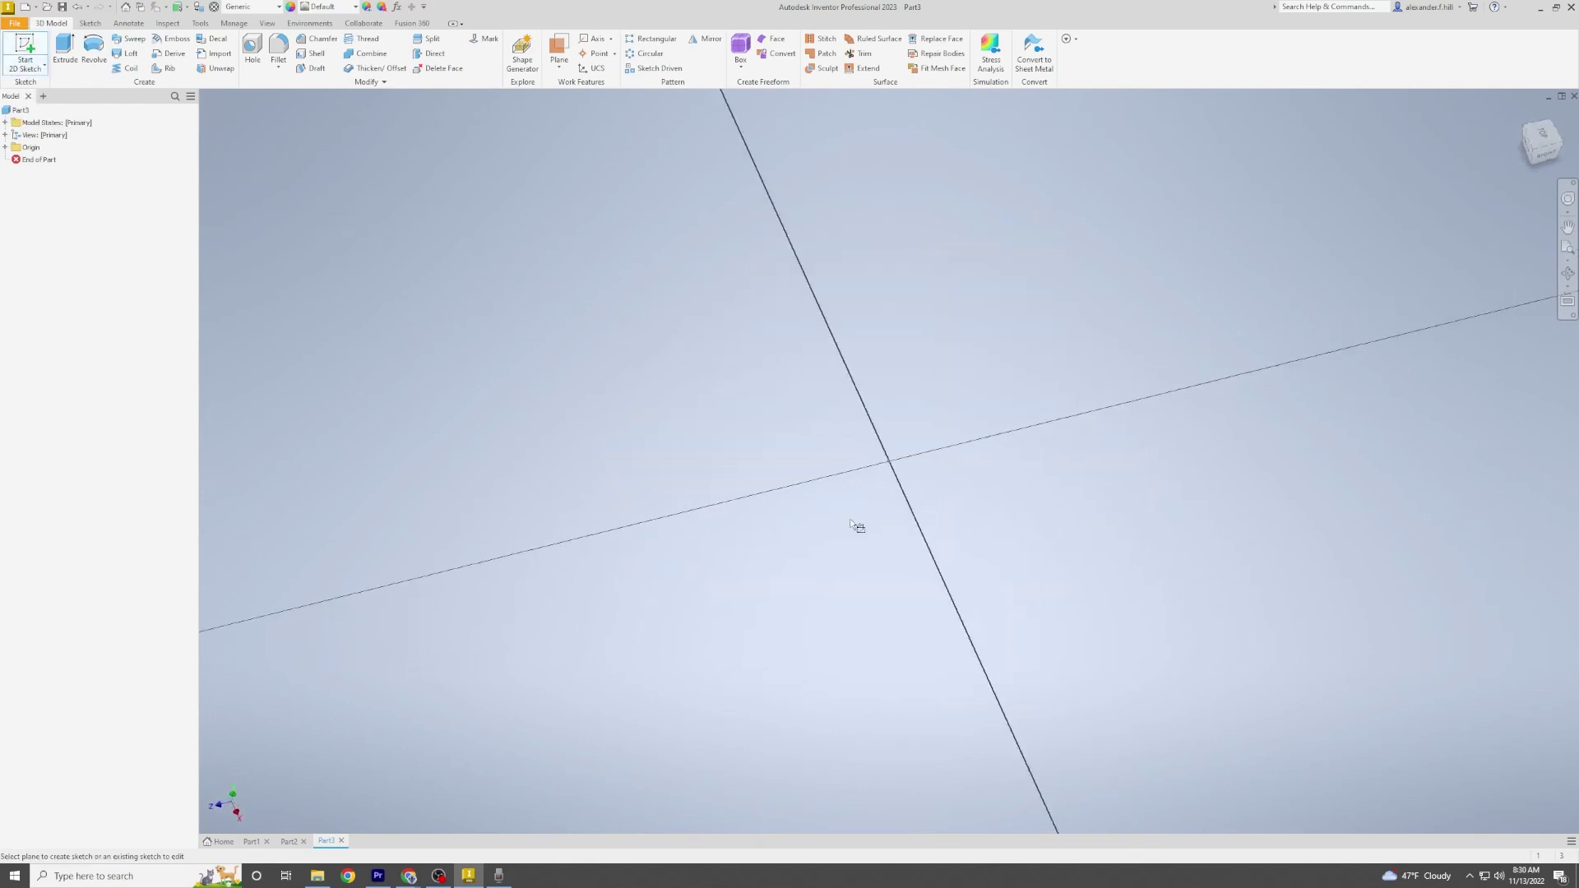
left_click(157, 68)
left_click(177, 86)
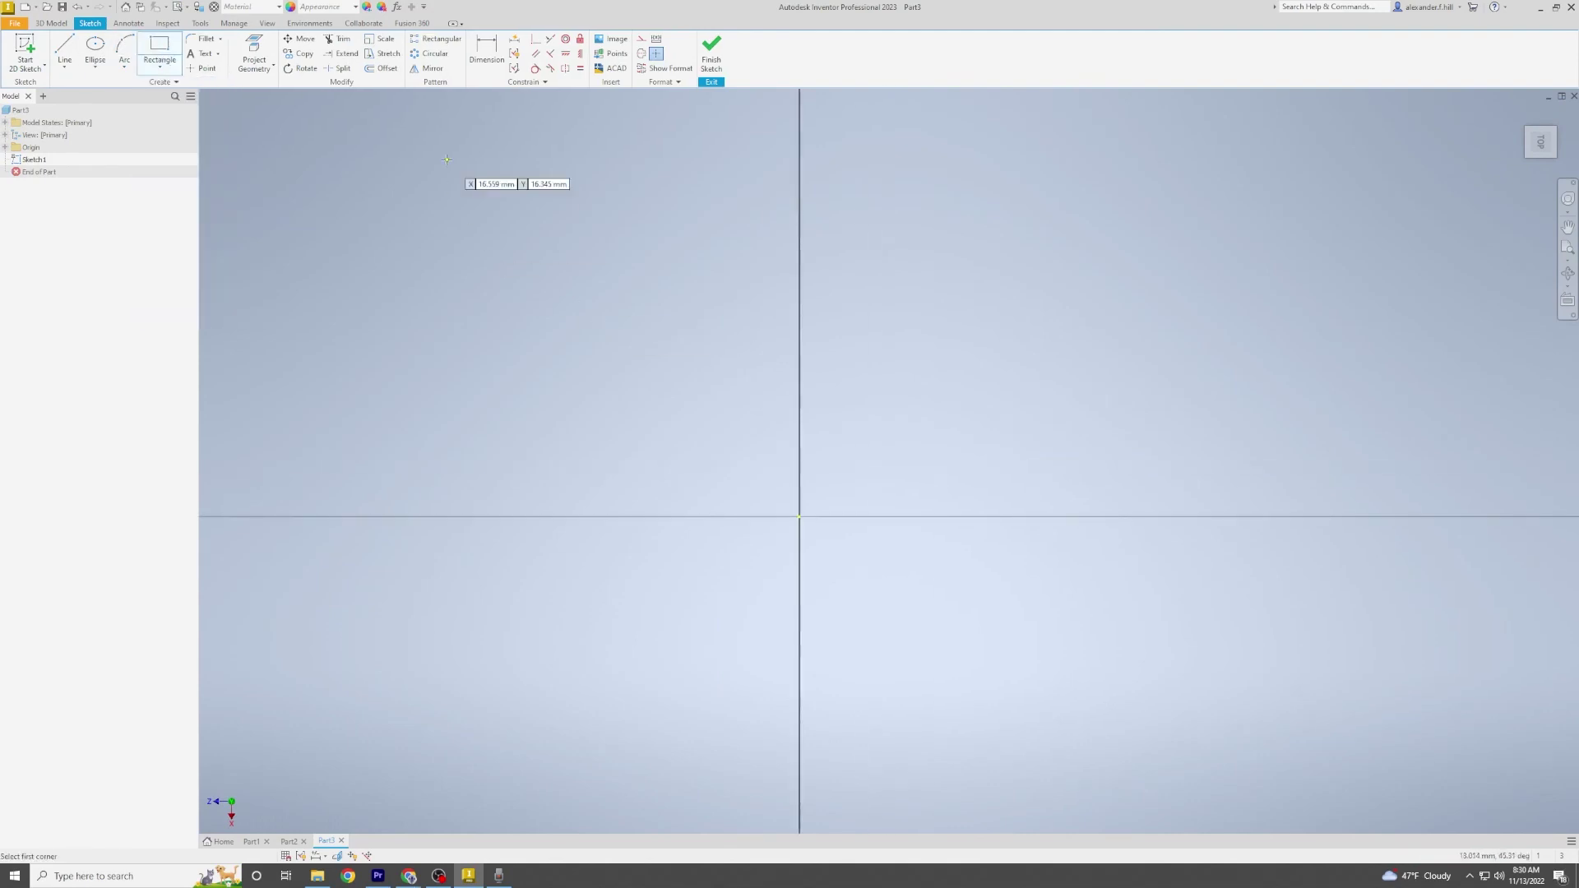
left_click(446, 166)
left_click(1366, 610)
left_click(96, 67)
left_click(107, 99)
left_click(914, 384)
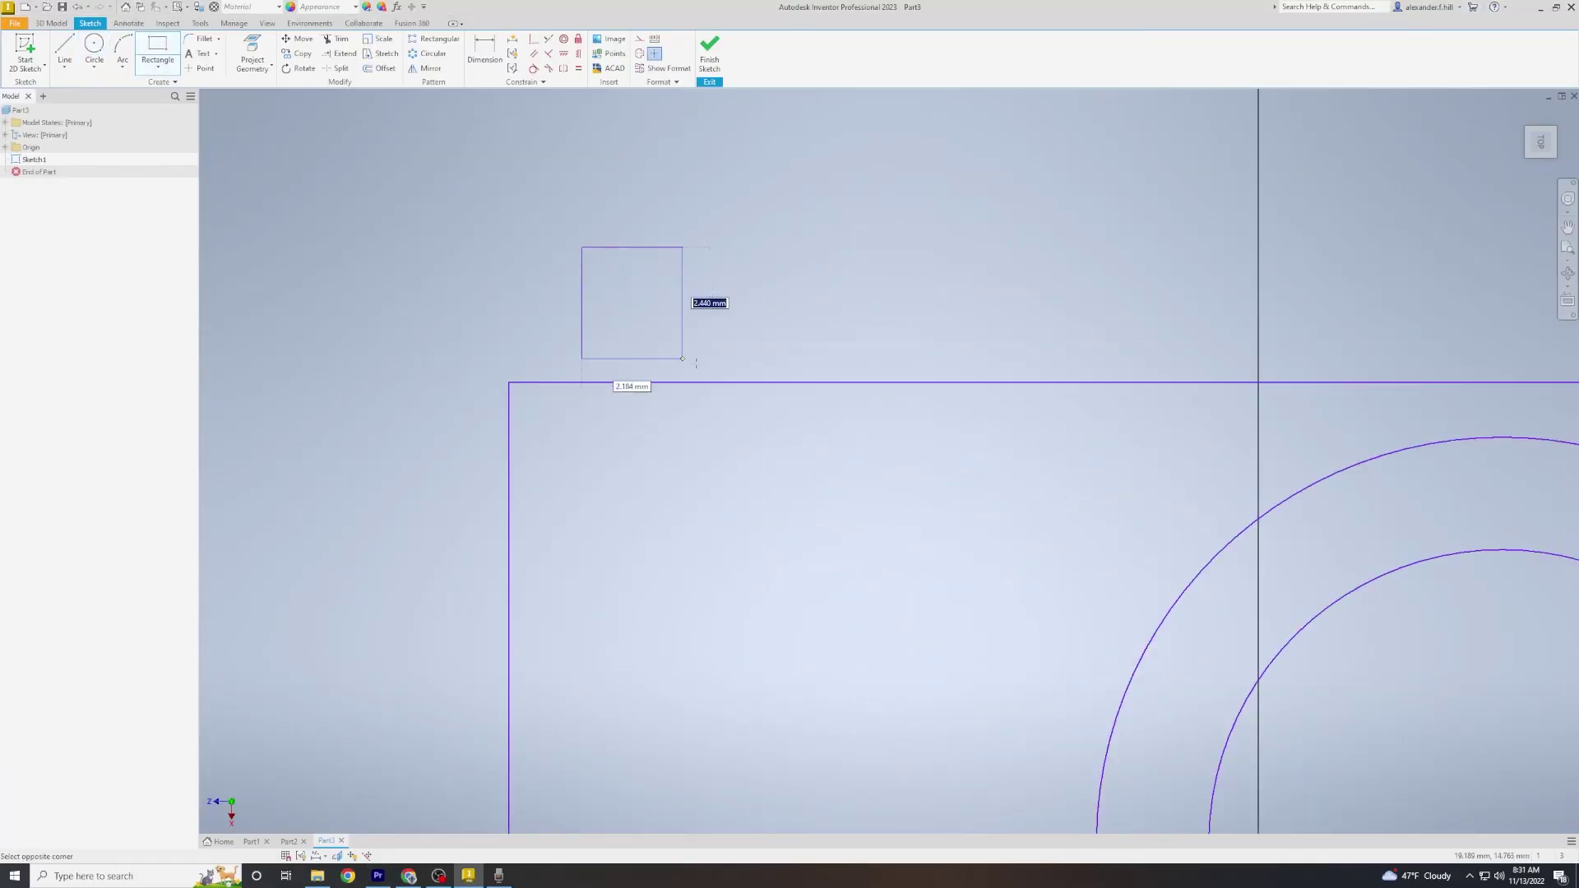
Step: Add a small rectangle above the body with a circle at each end
left_click(956, 382)
key("c")
left_click(956, 315)
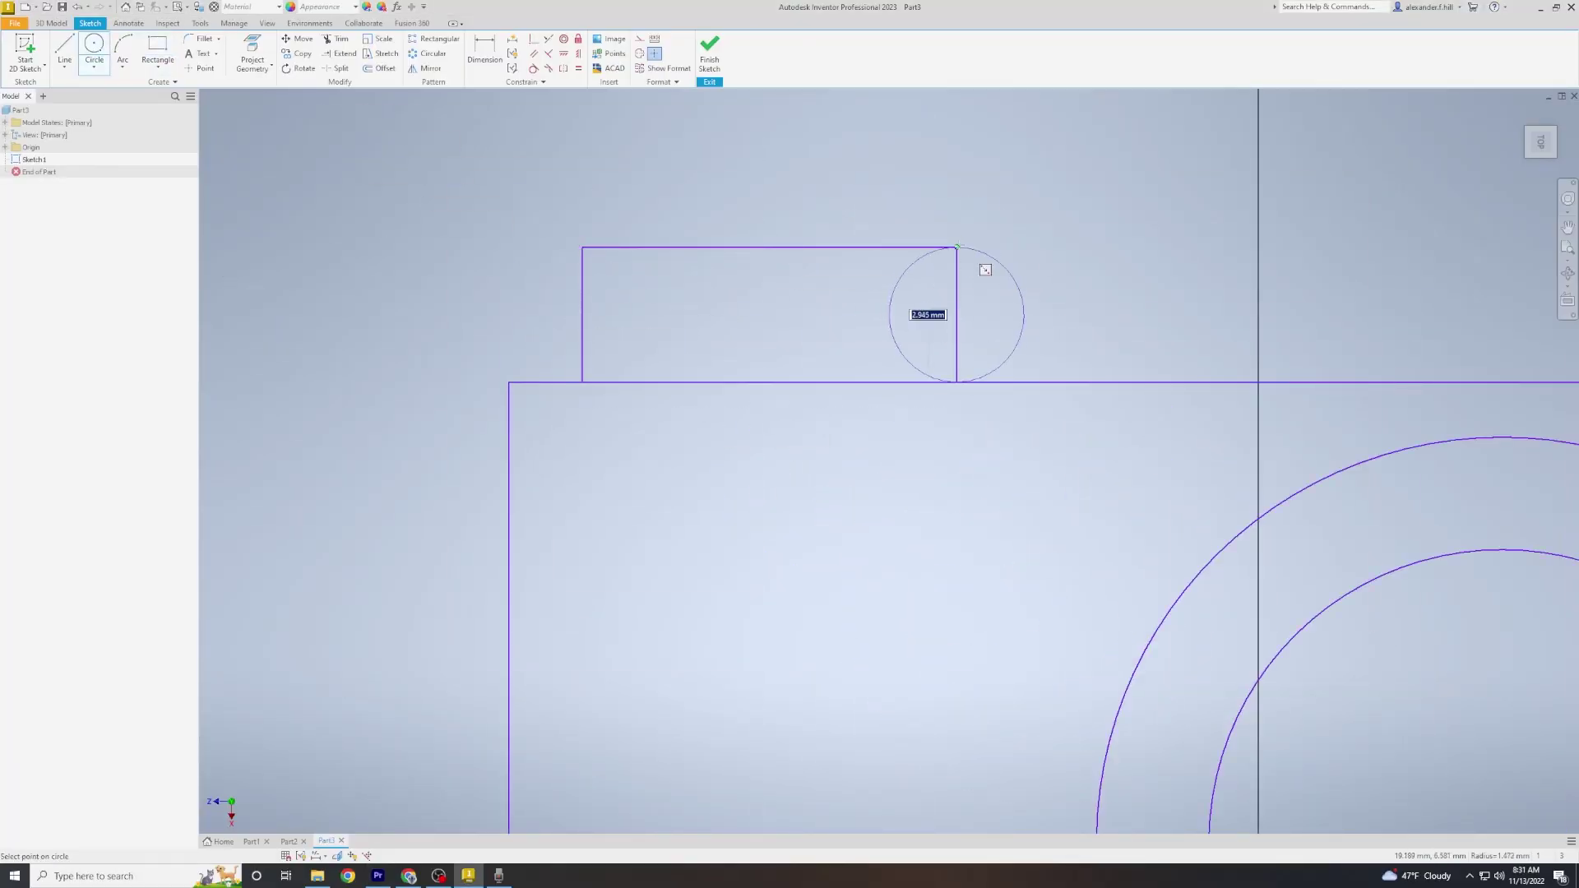
left_click(956, 247)
left_click(582, 315)
left_click(583, 246)
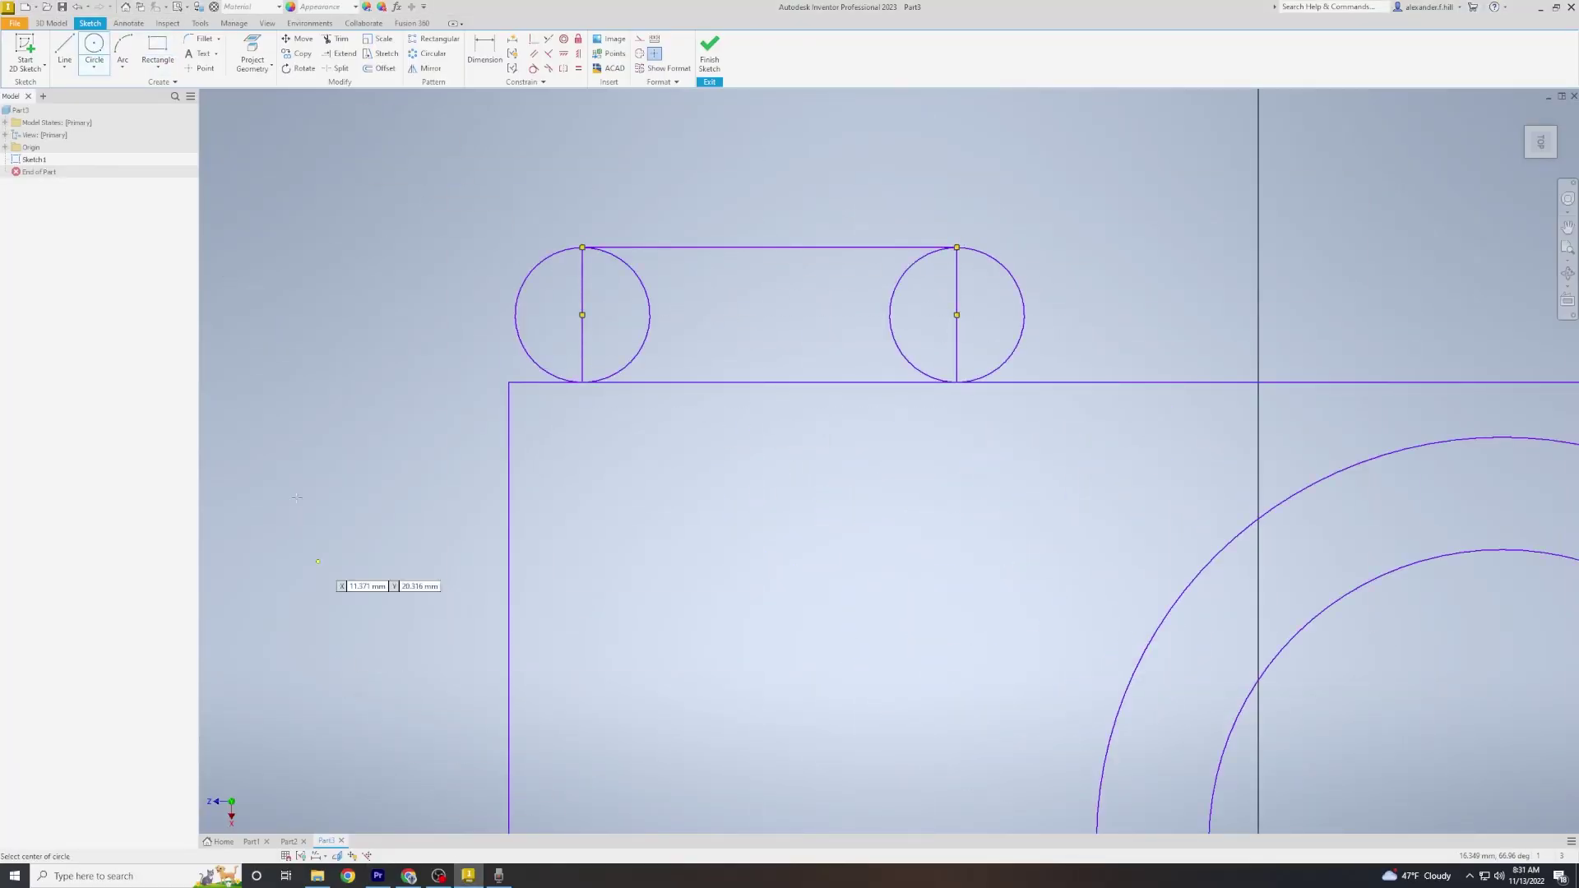
Step: Trim the inner circle halves and leftover end line into a rounded shutter slot
left_click(334, 41)
left_click(335, 41)
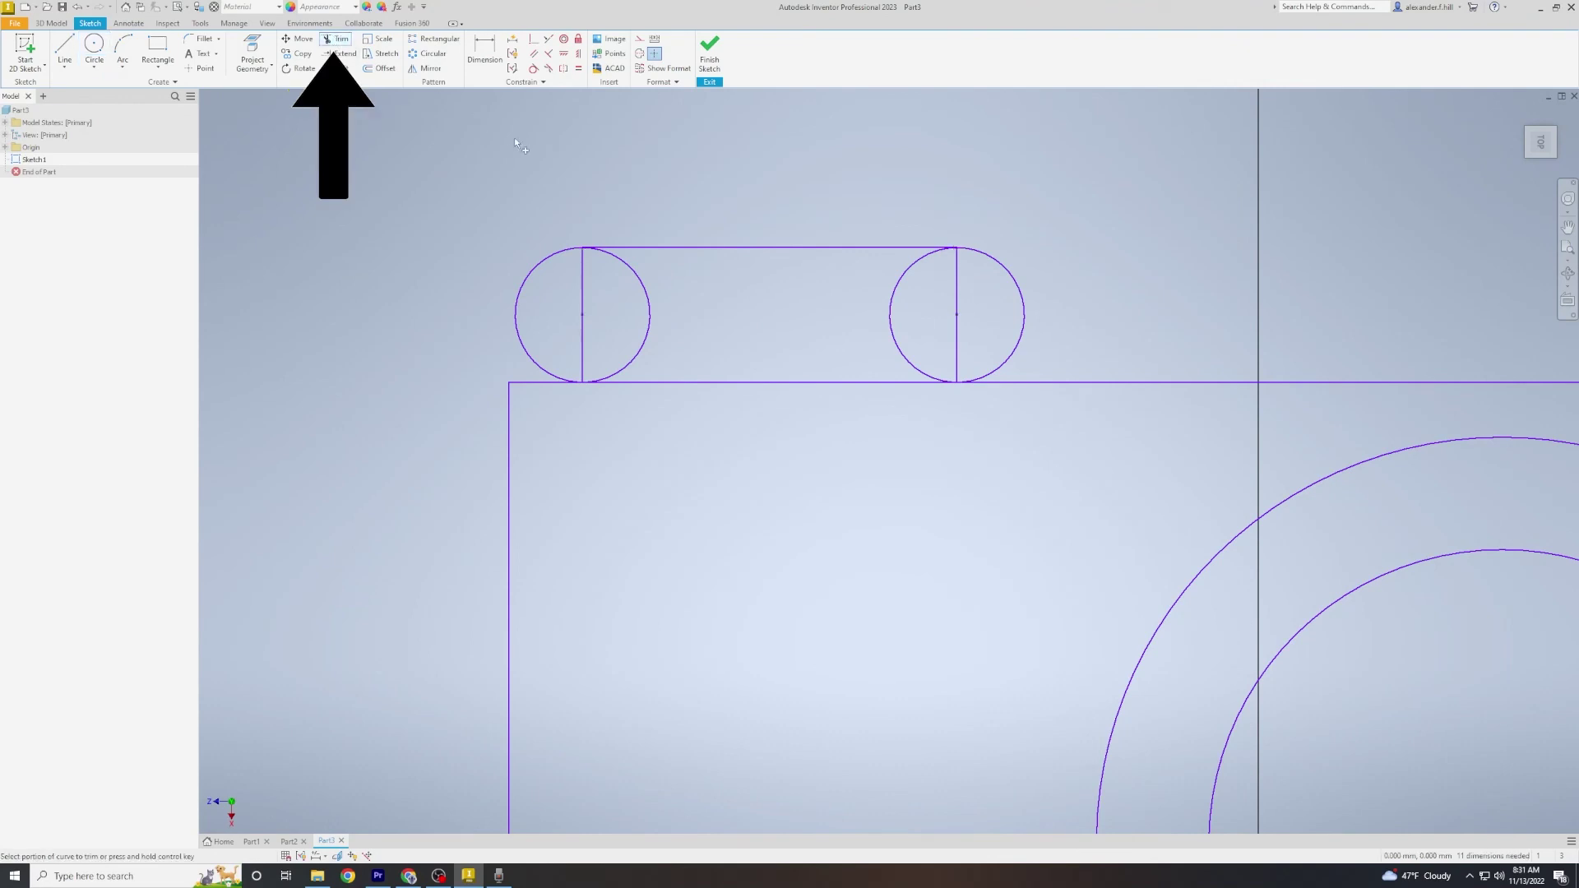
left_click(645, 290)
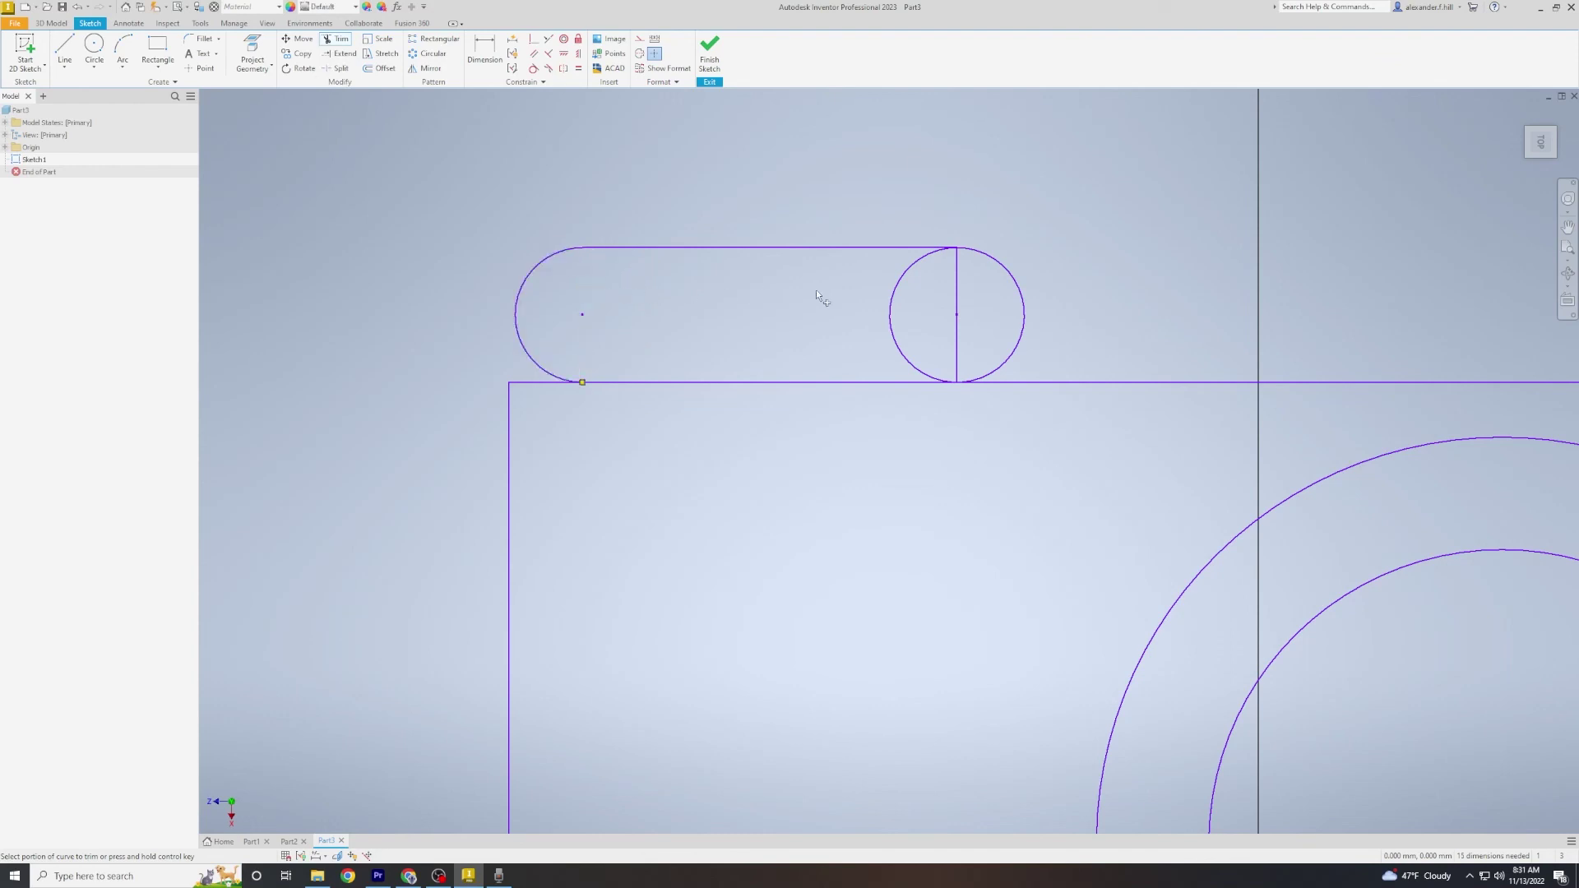
left_click(897, 291)
left_click(960, 292)
scroll(322, 292, "down", 5)
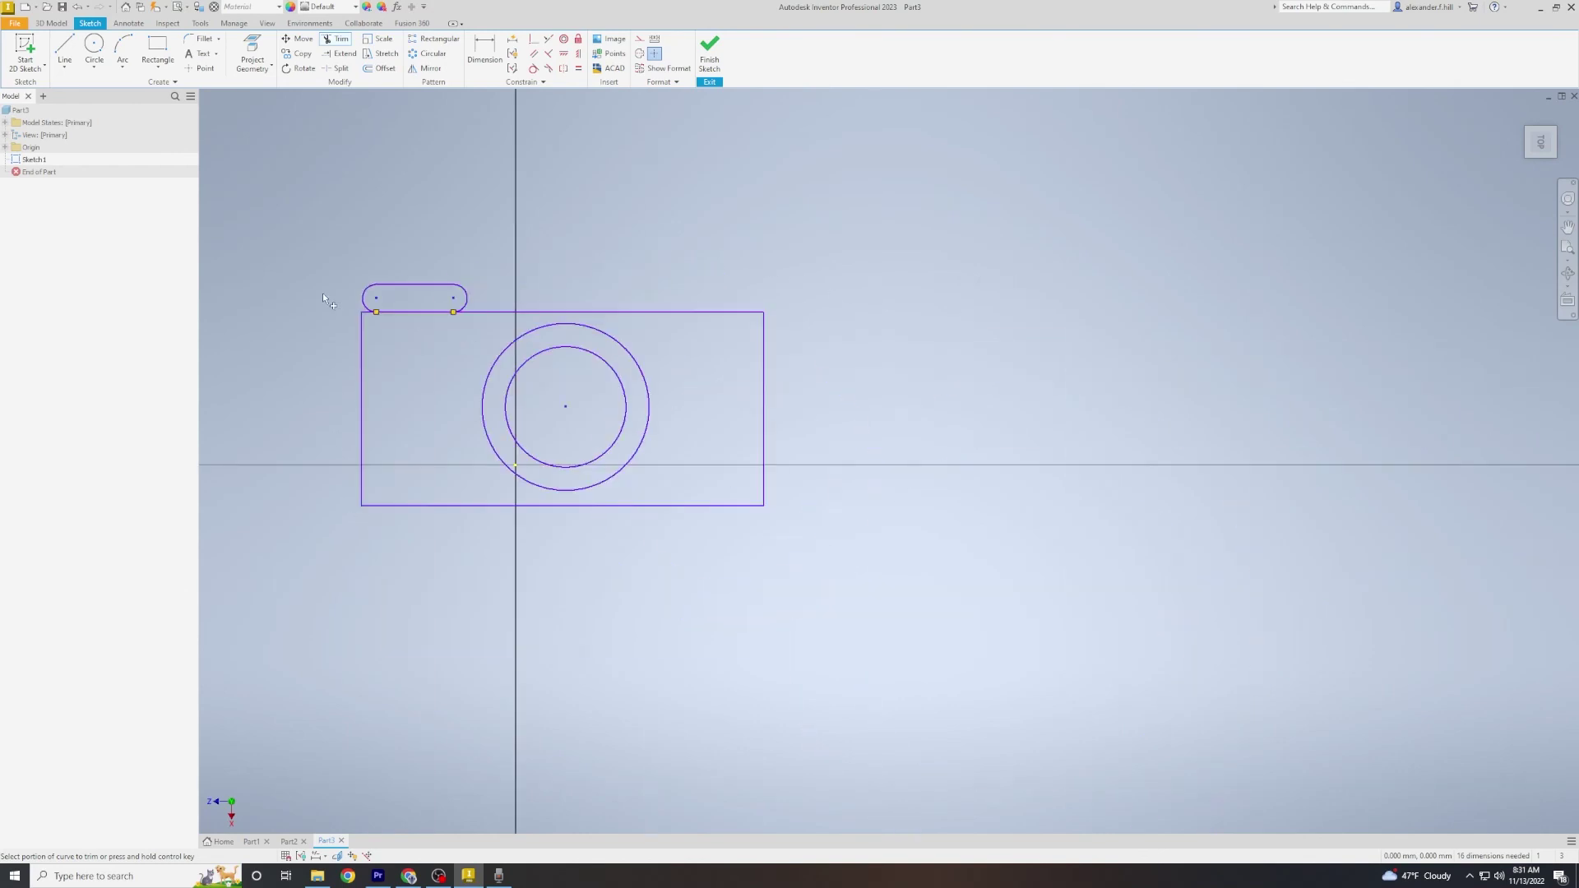
Step: Draw a grip rectangle with a three-point arc replacing its straight left edge
left_click(157, 48)
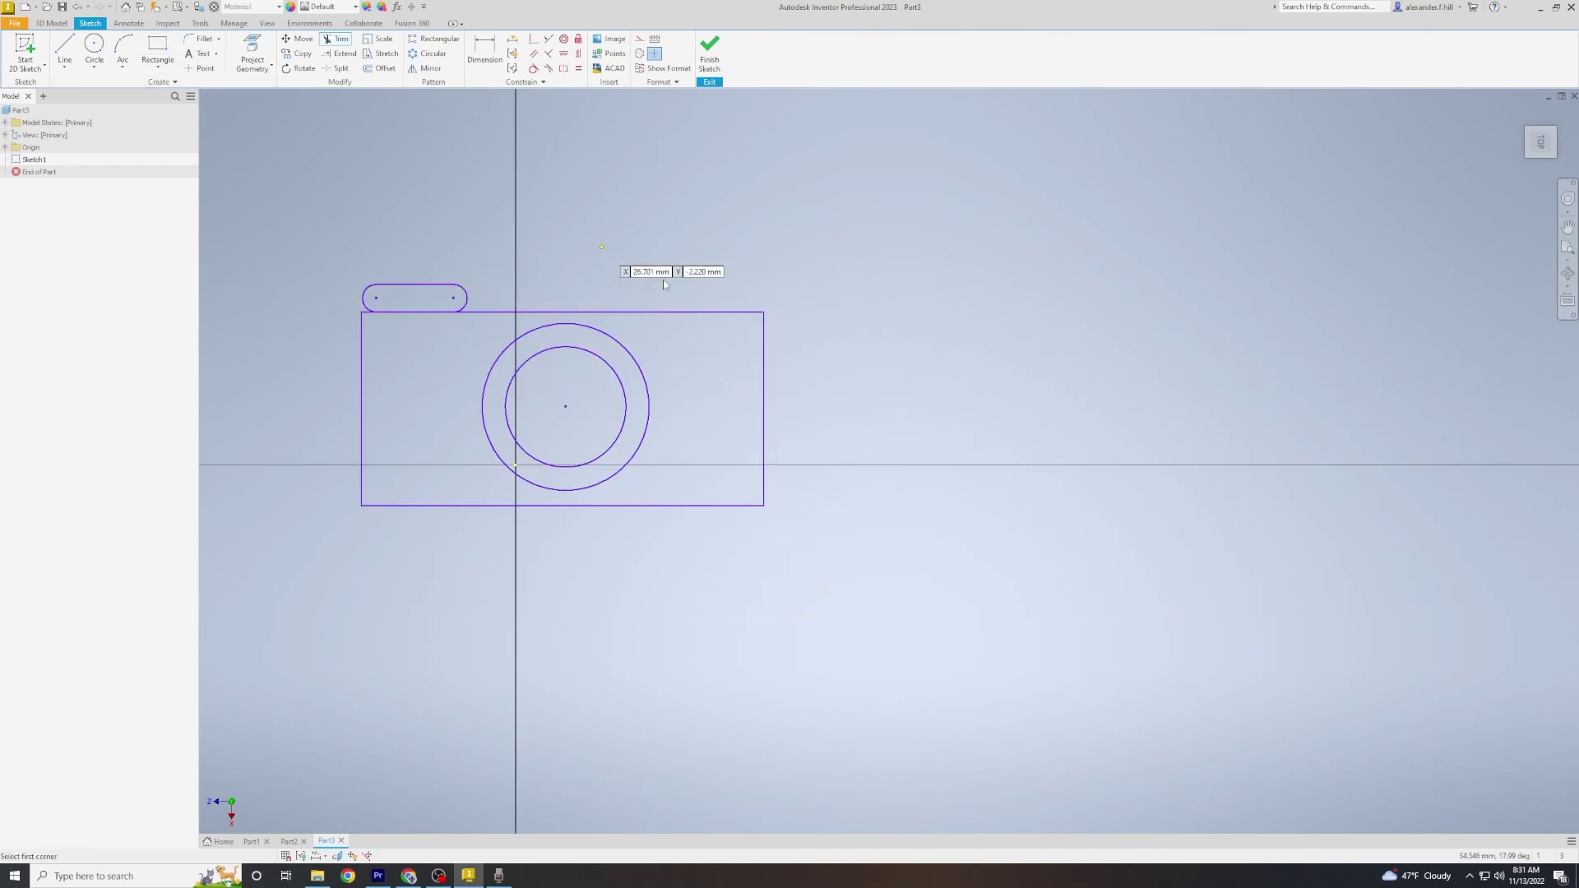
left_click(814, 328)
left_click(975, 498)
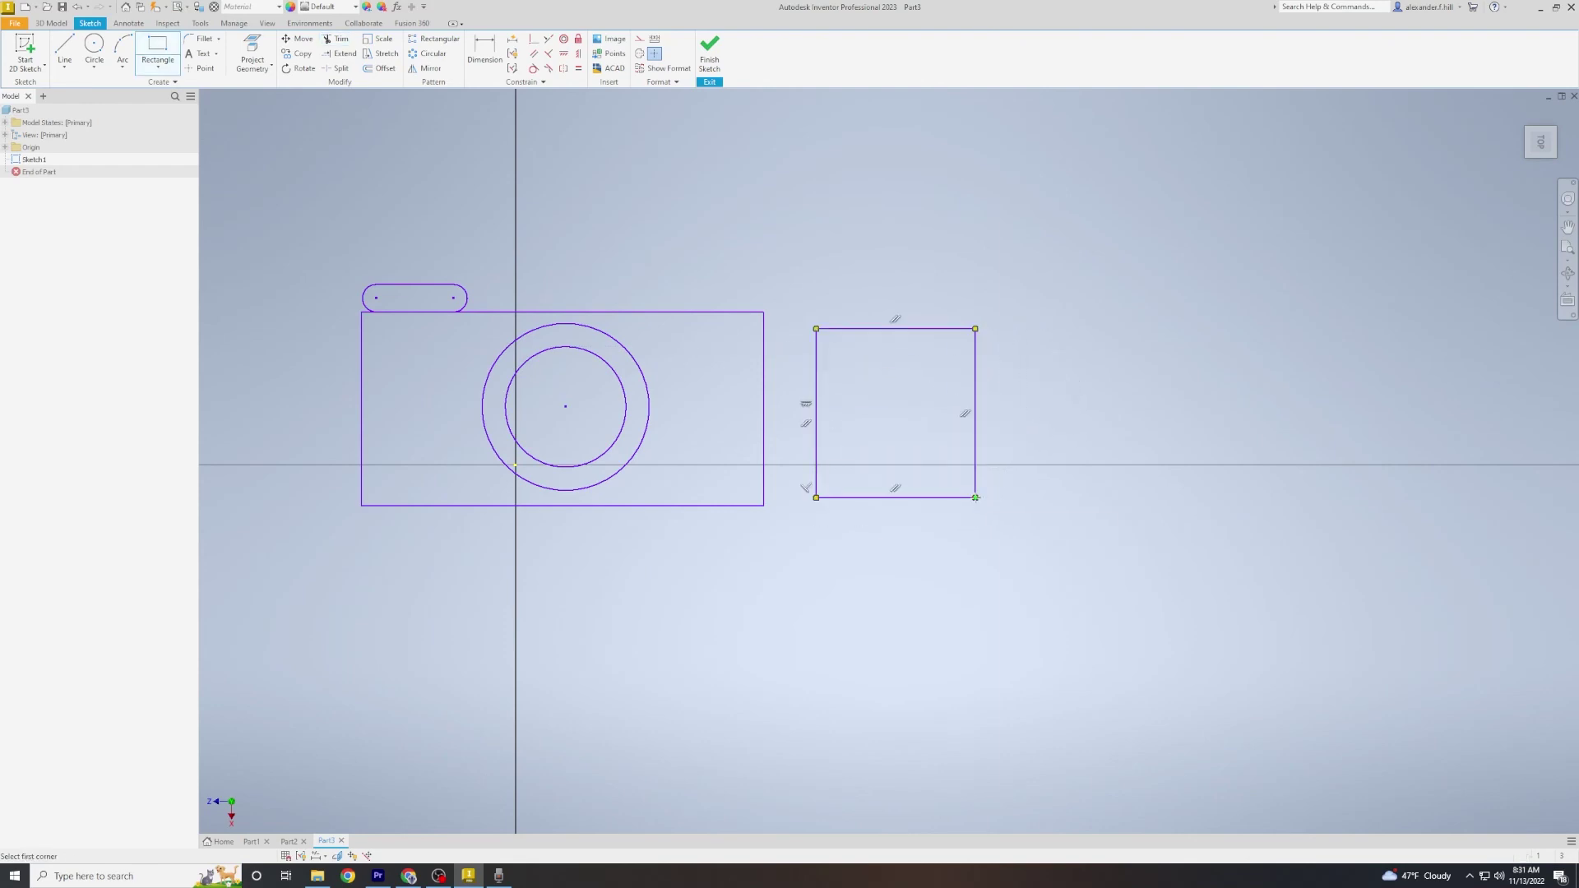
left_click(122, 50)
left_click(816, 329)
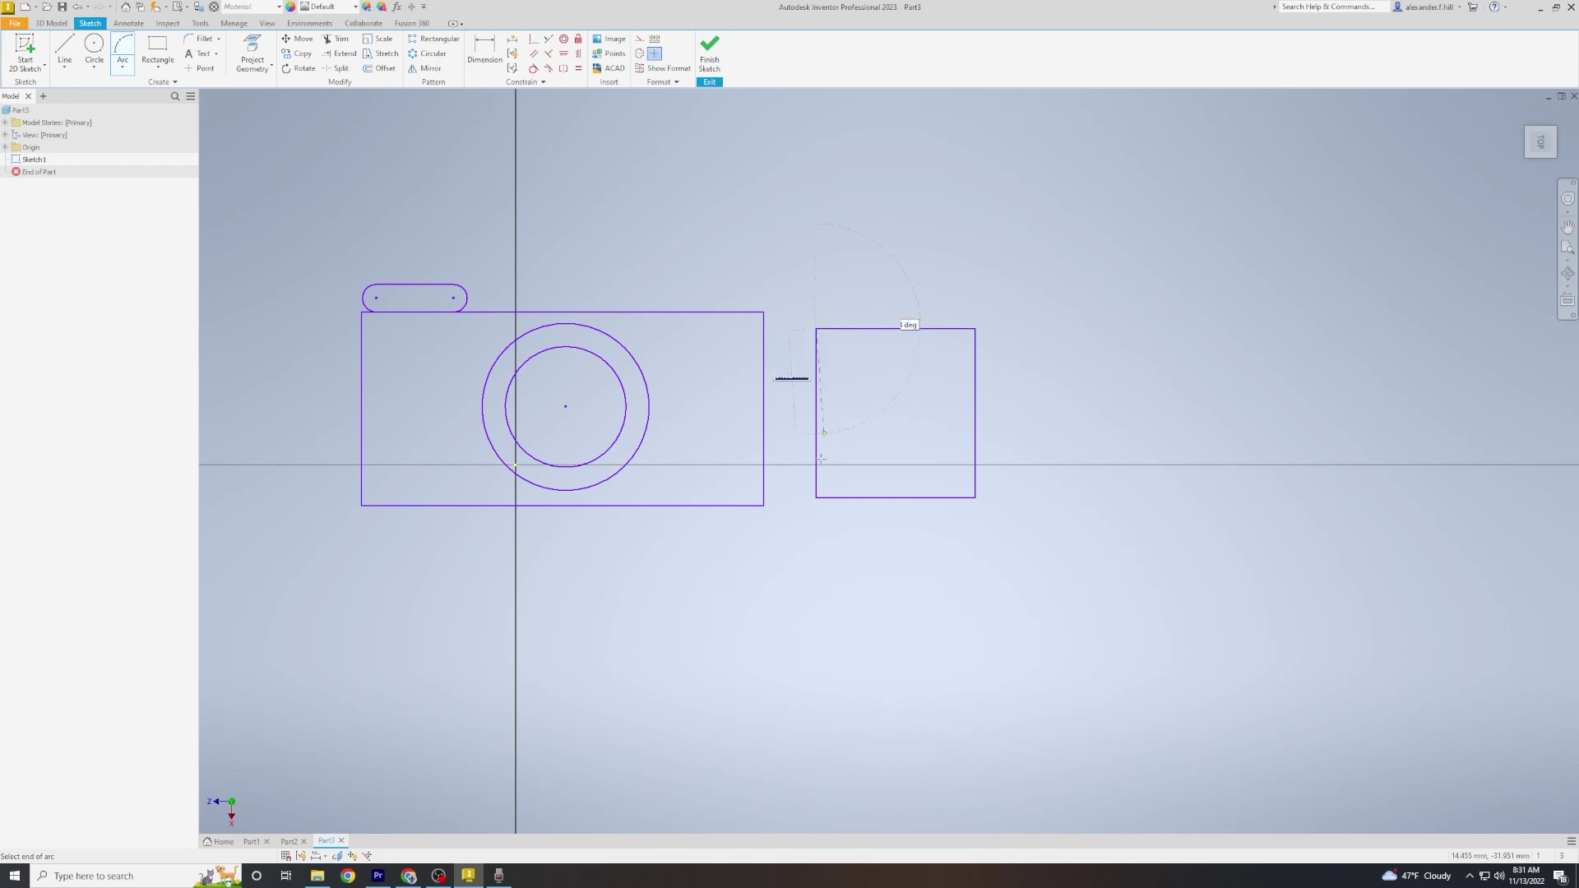
left_click(815, 498)
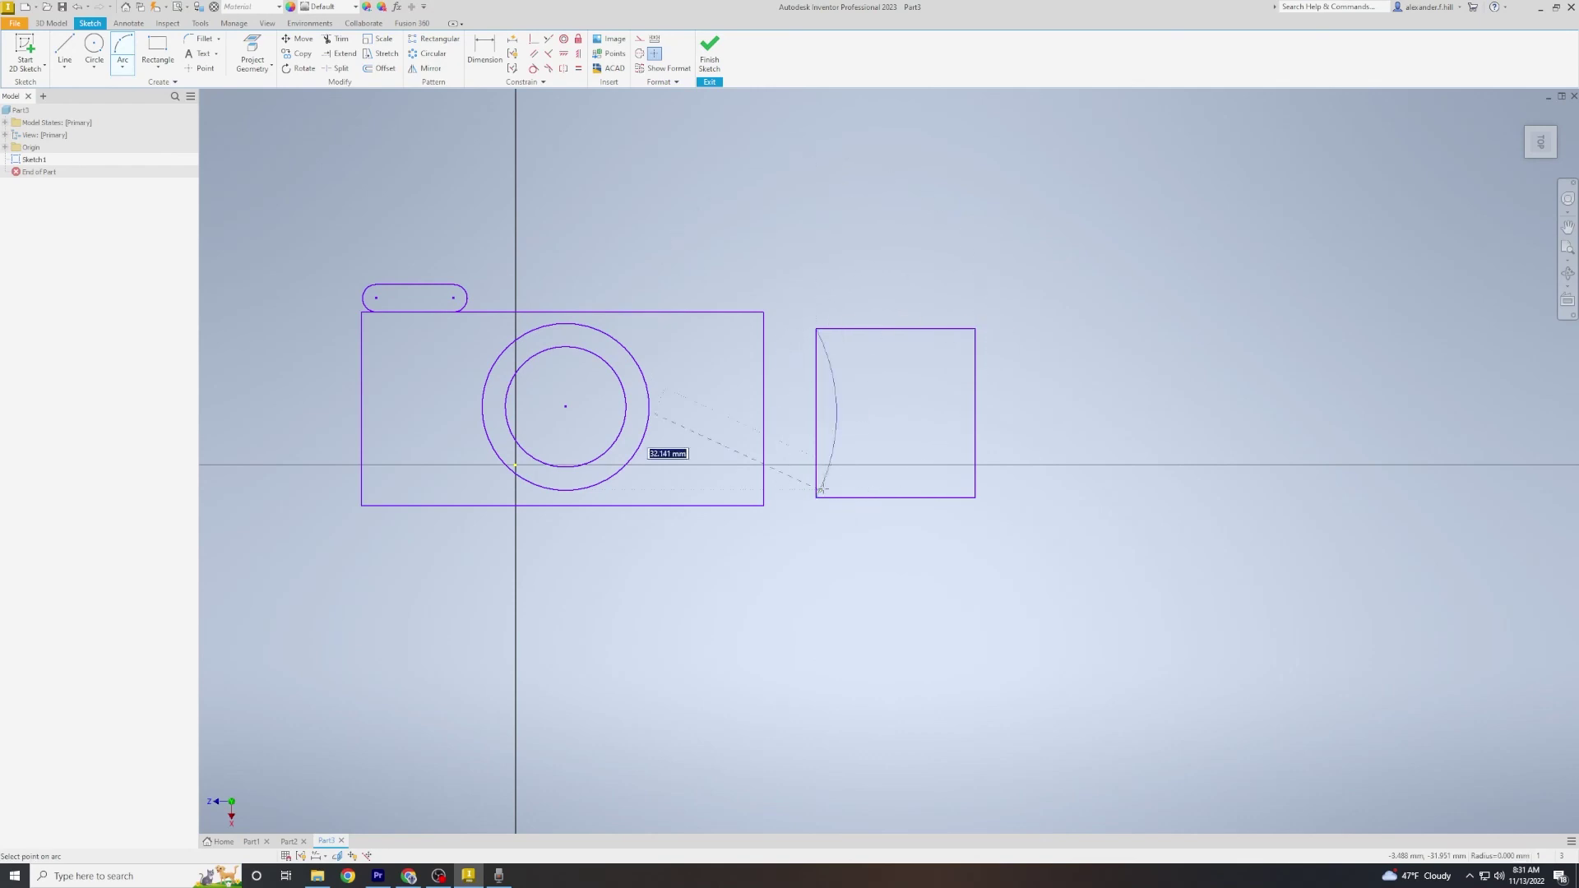
left_click(879, 413)
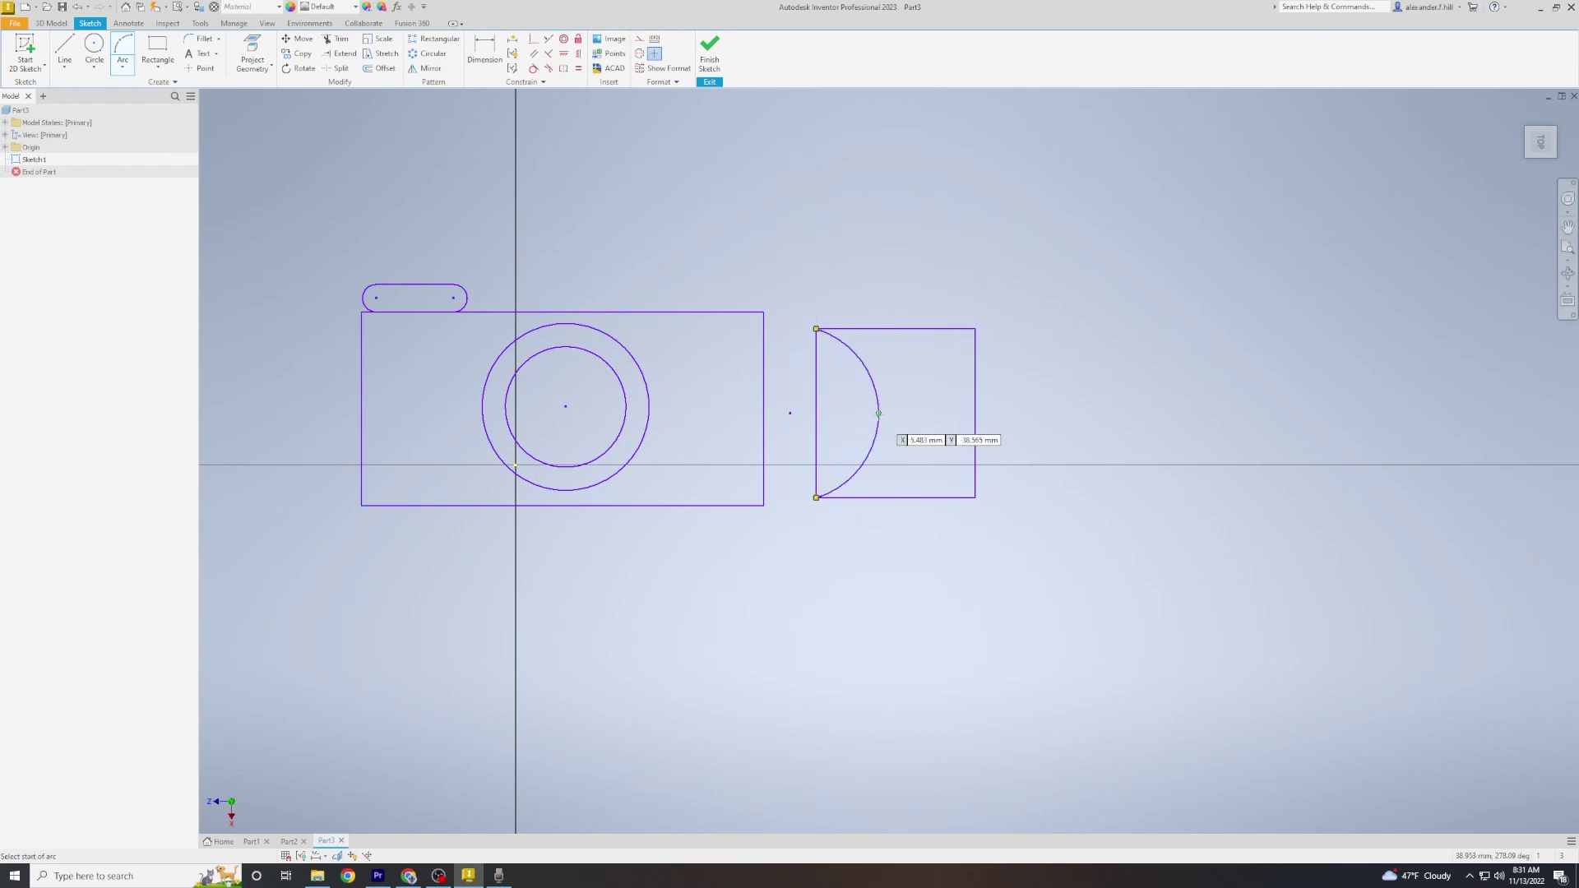
left_click(337, 38)
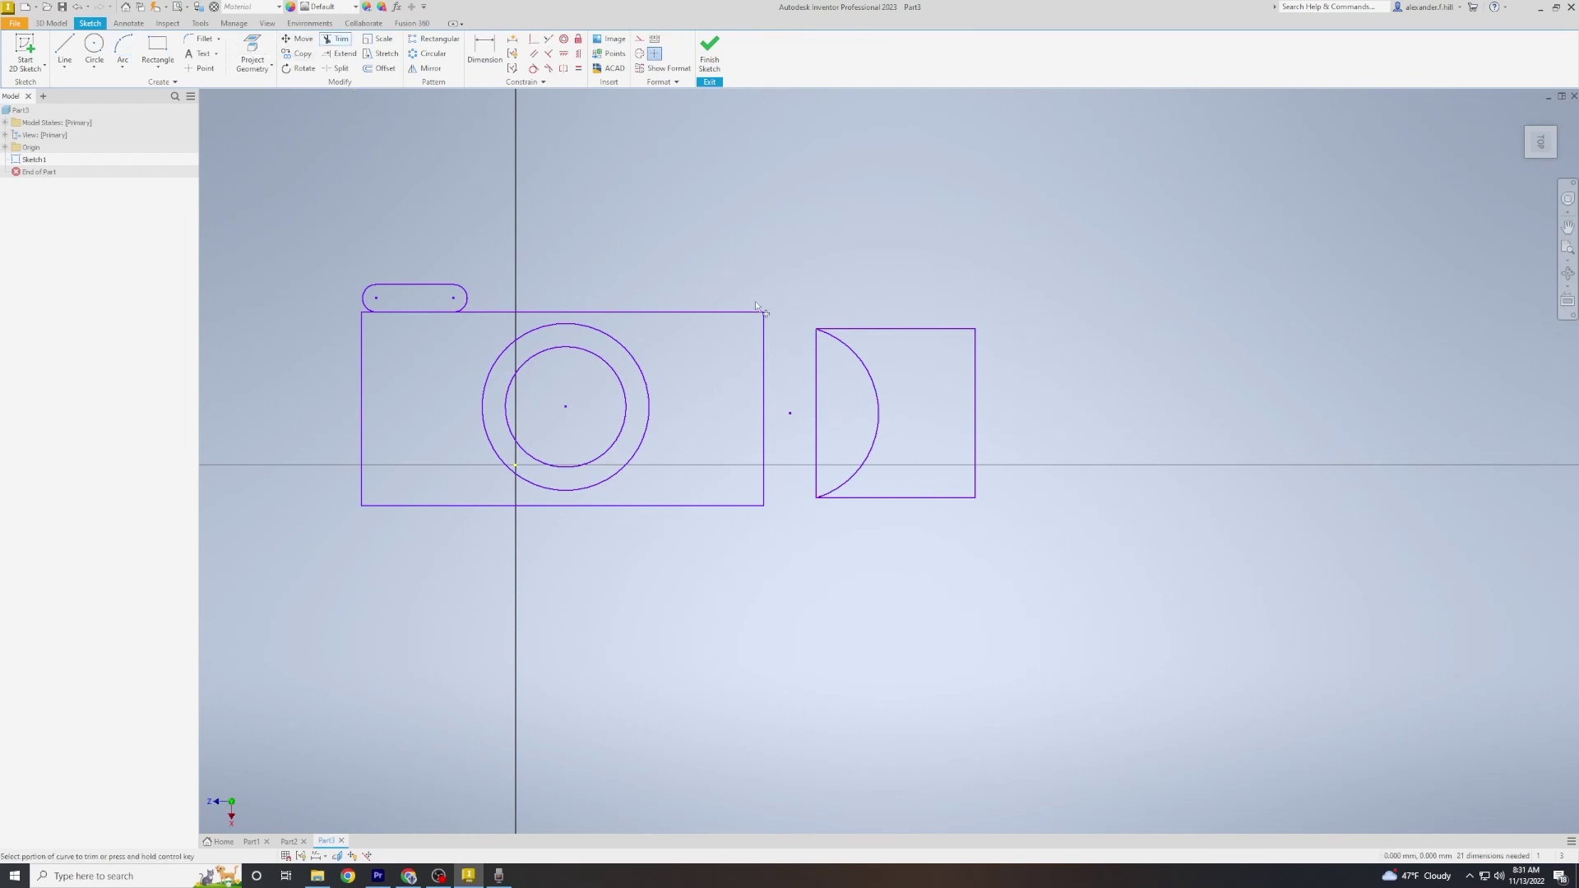
Step: Move the grip shape inside the camera body beside the lens
left_click(297, 39)
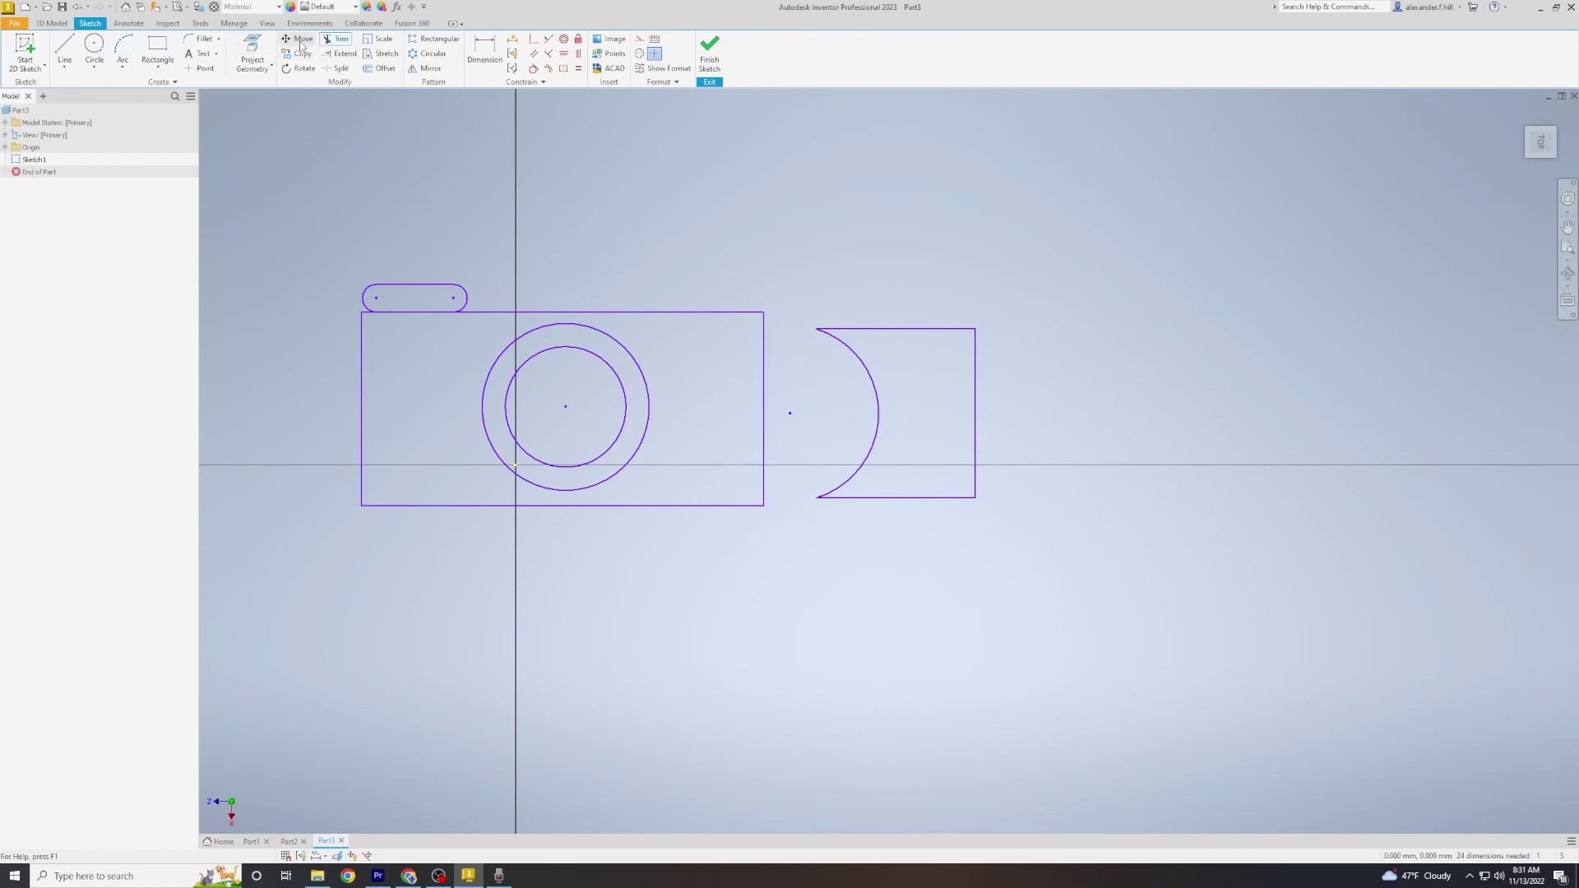
left_click_drag(792, 289, 1044, 538)
left_click(789, 413)
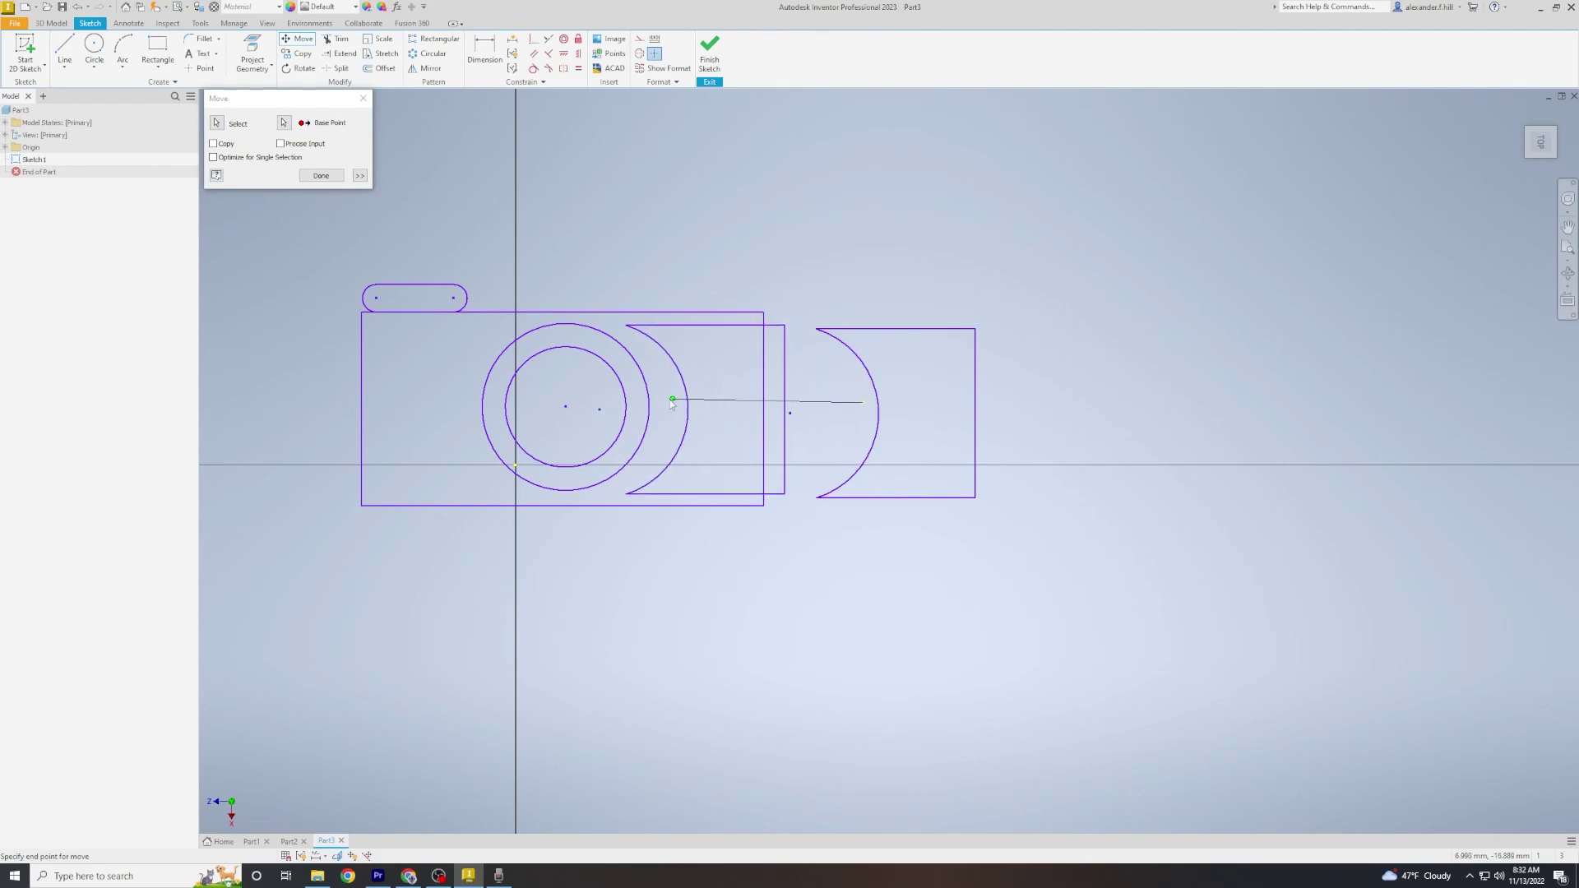
left_click(572, 408)
key("Escape")
scroll(404, 419, "down", 4)
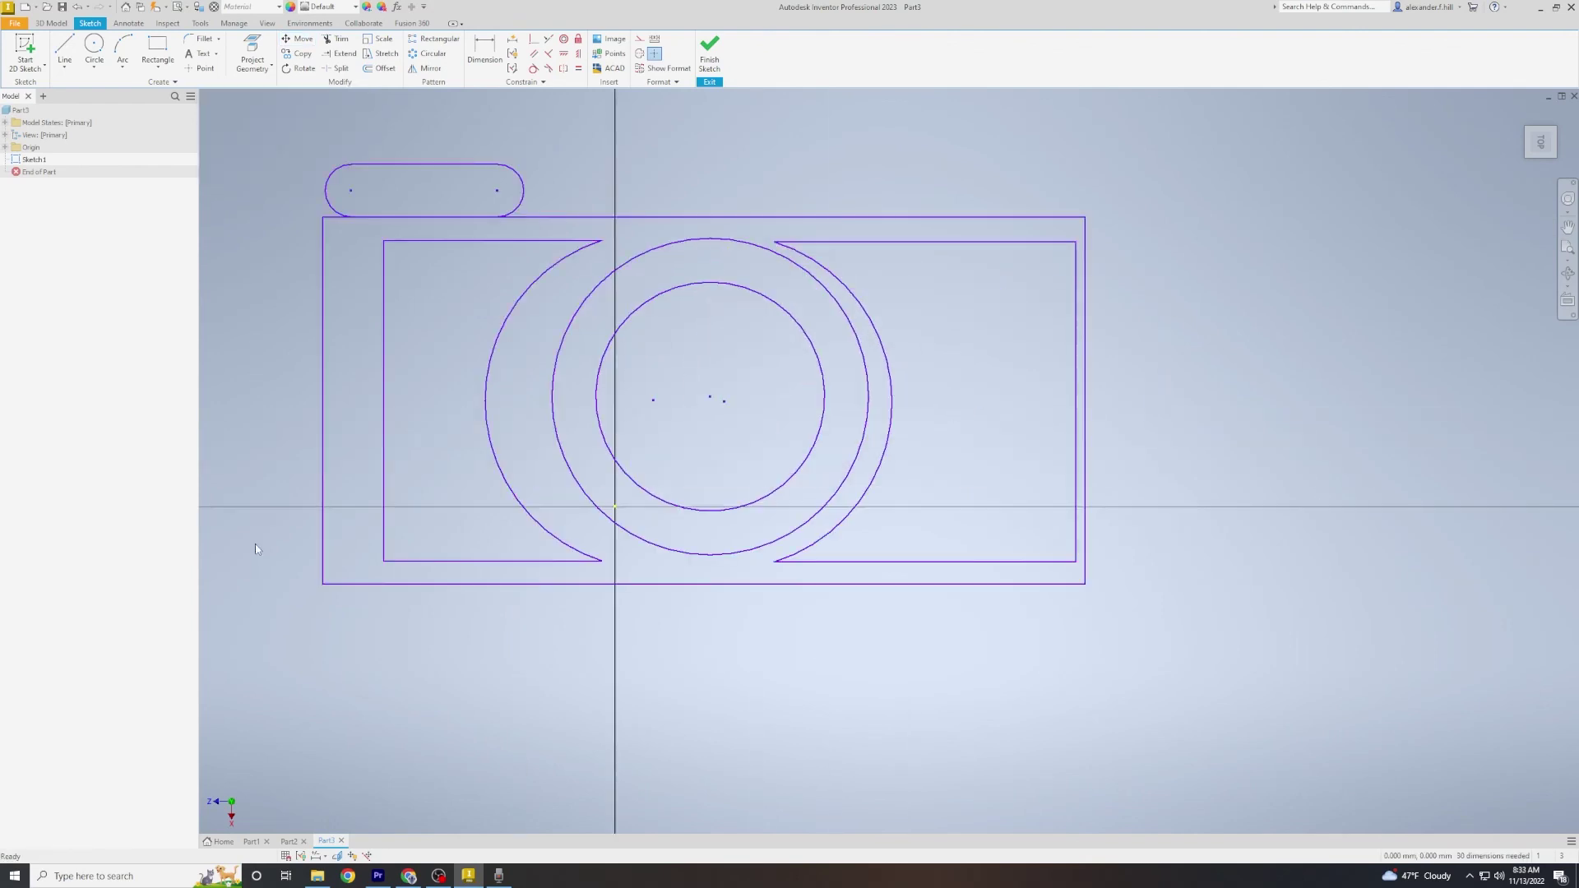
Step: Draw the trapezoid viewfinder lines rising from the body's top edge
key("l")
left_click(591, 217)
left_click(647, 152)
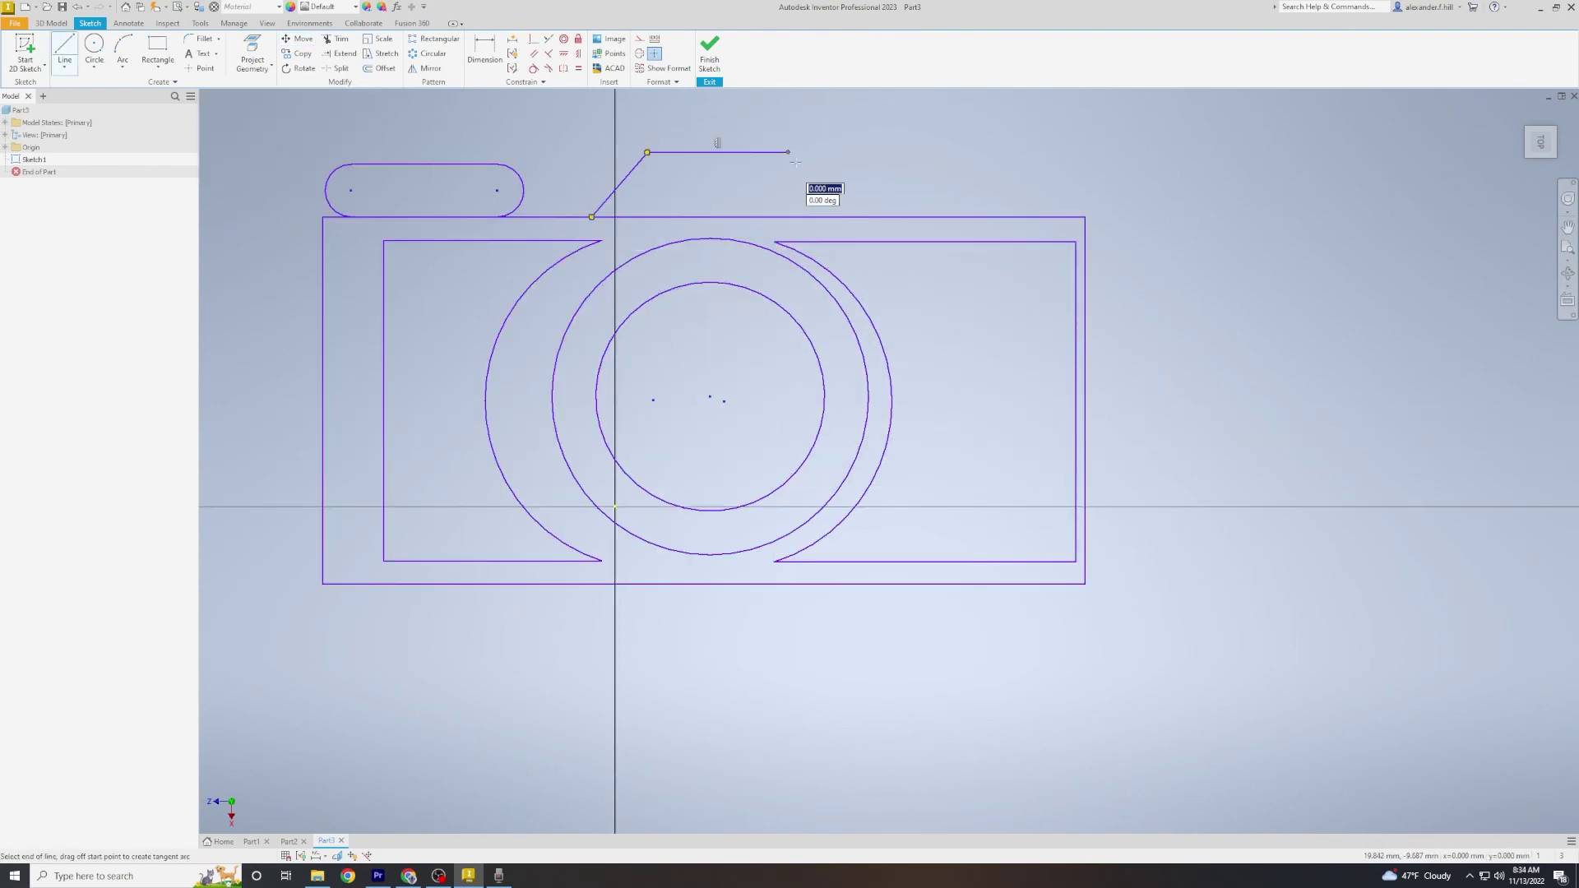
left_click(788, 152)
left_click(843, 216)
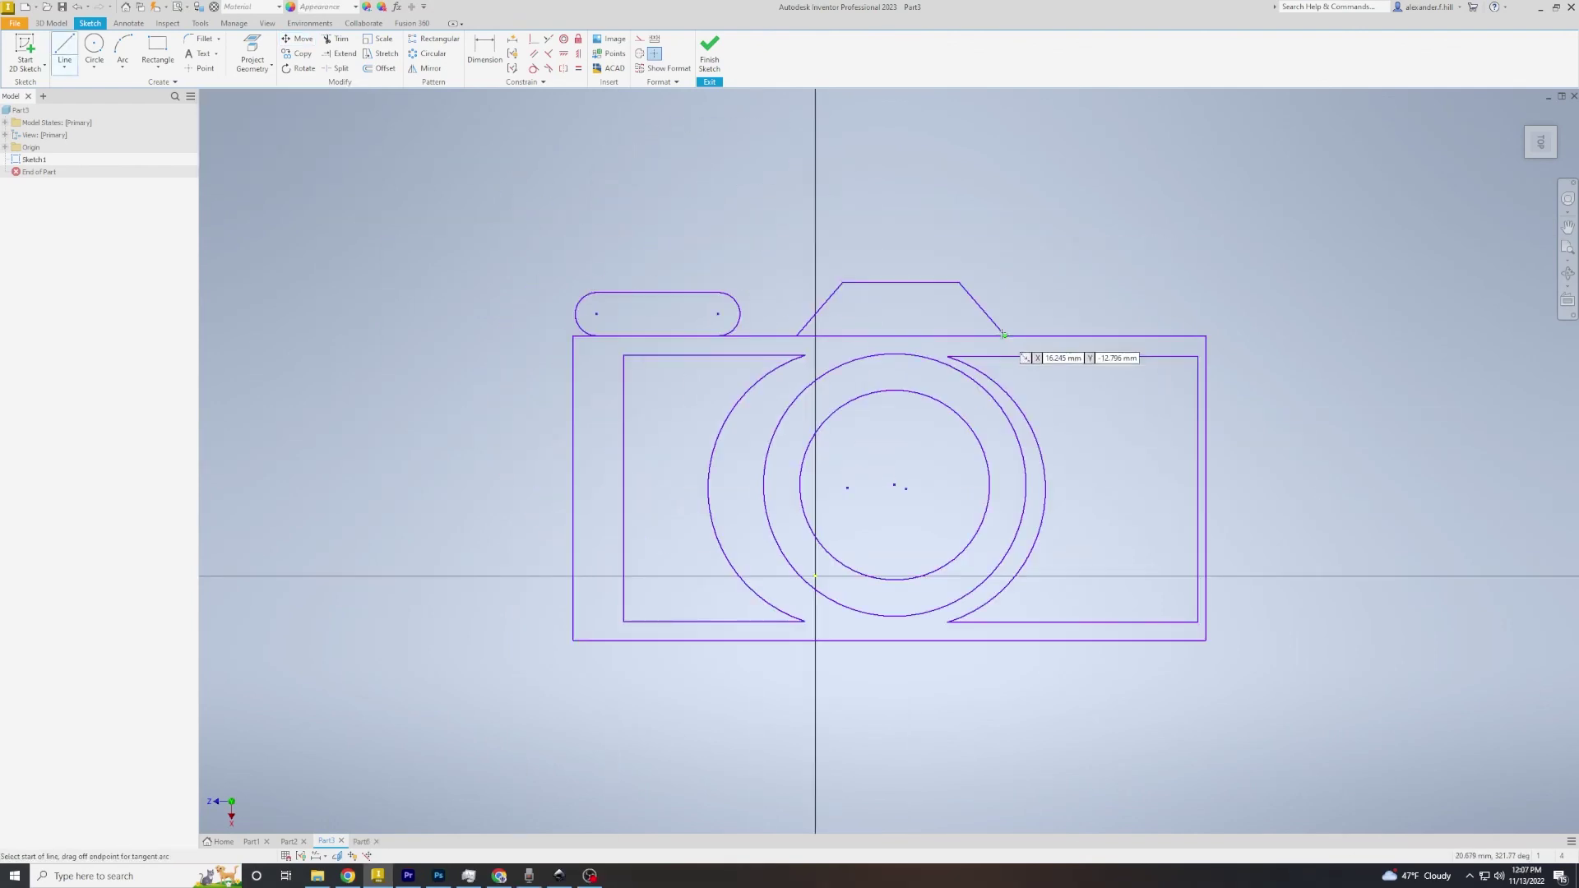
Step: Delete the stray extra line drawn from the body's top edge
left_click(1005, 335)
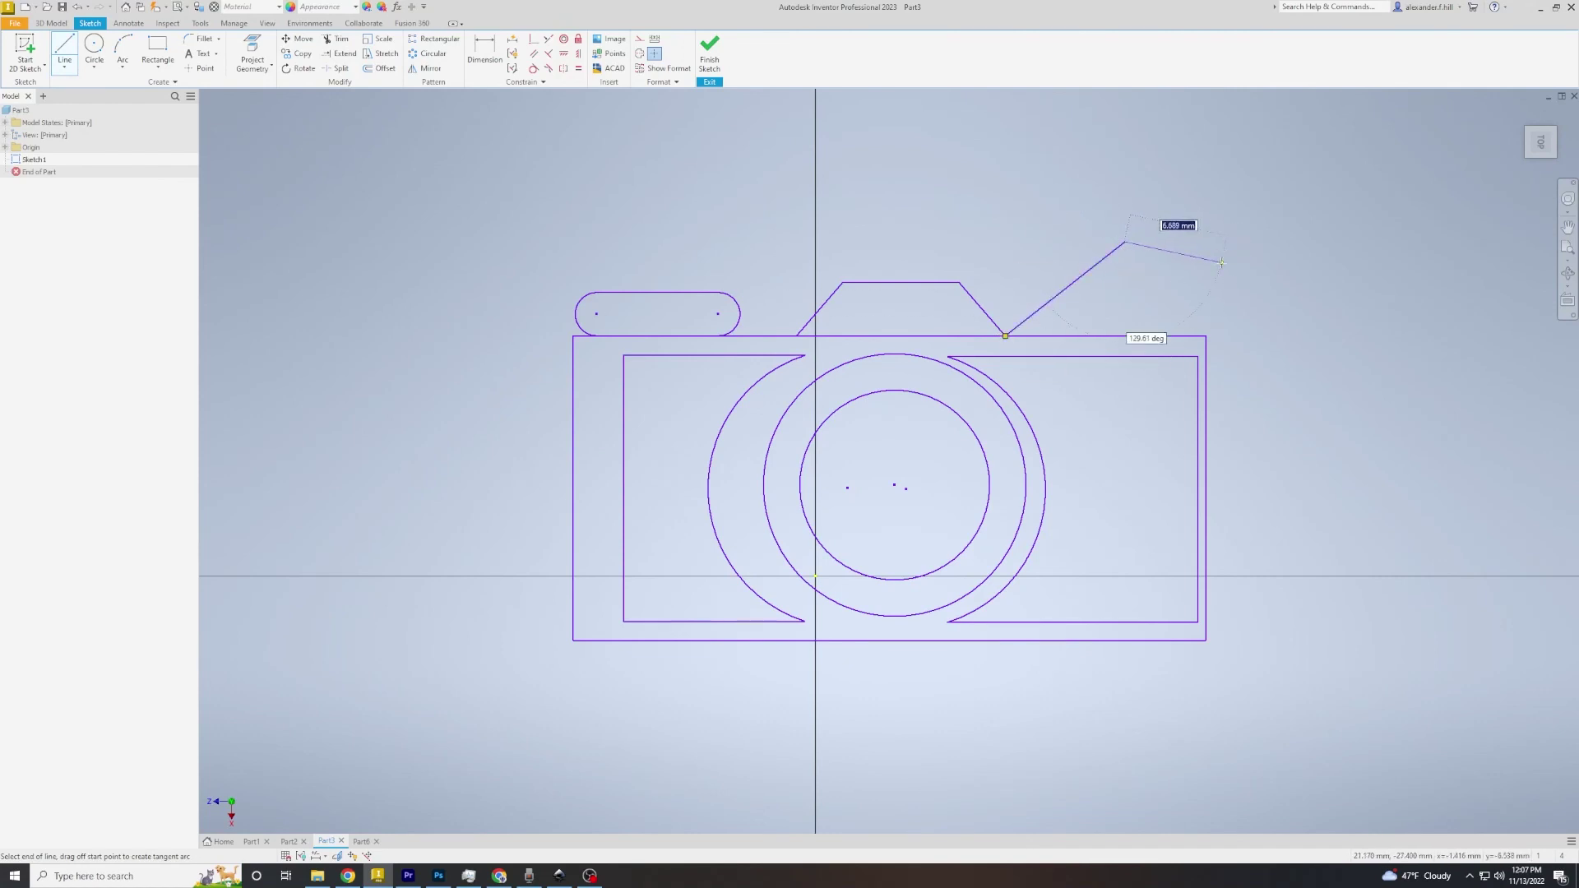
key("Escape")
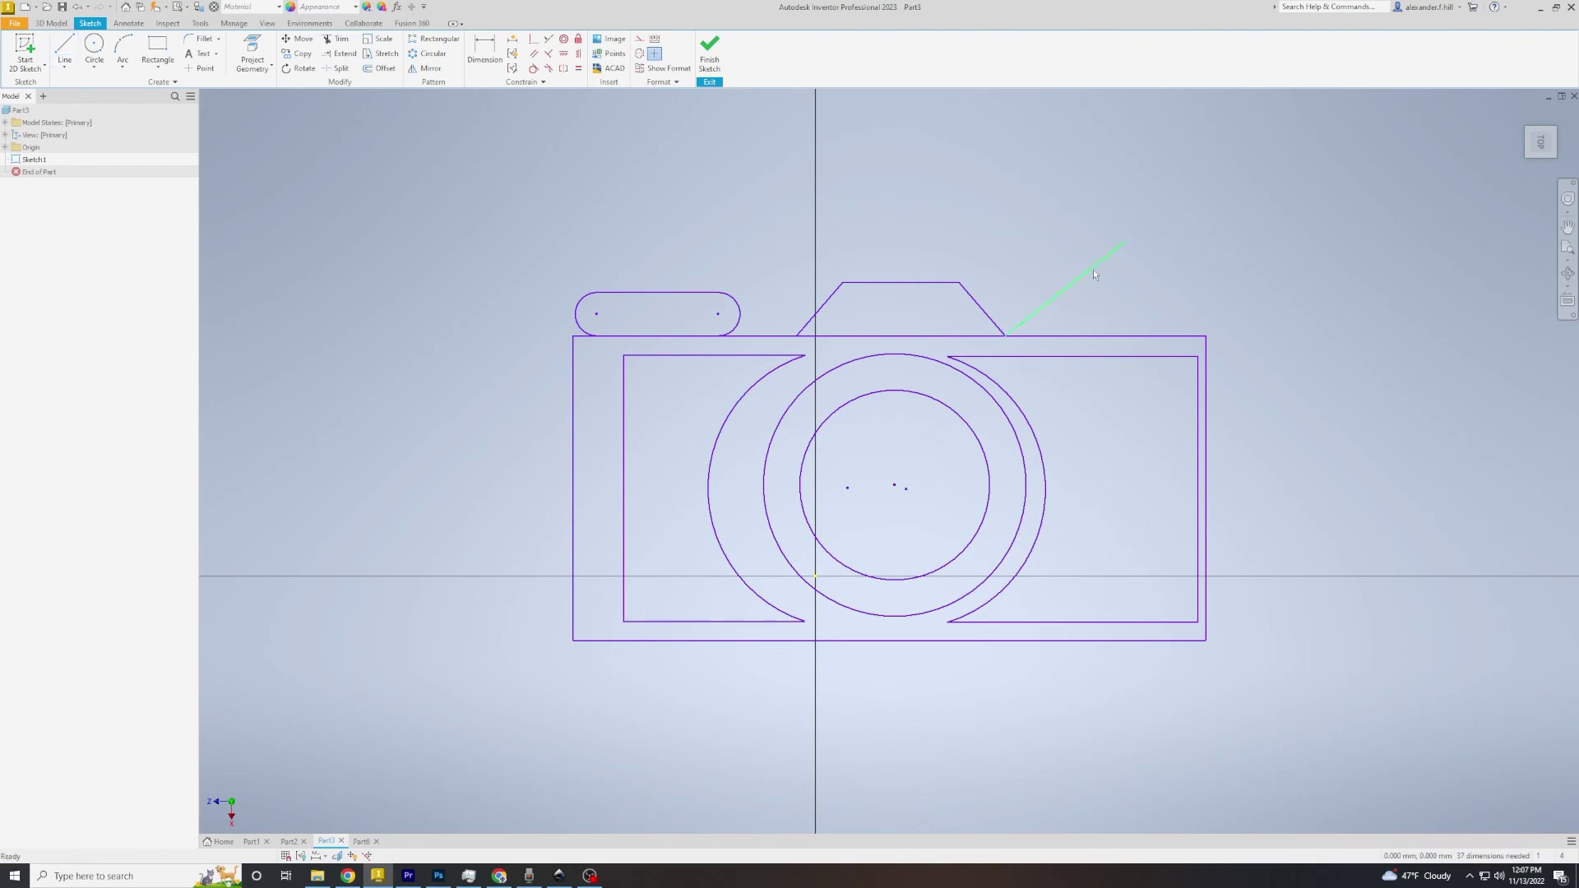
left_click(1093, 270)
key("Delete")
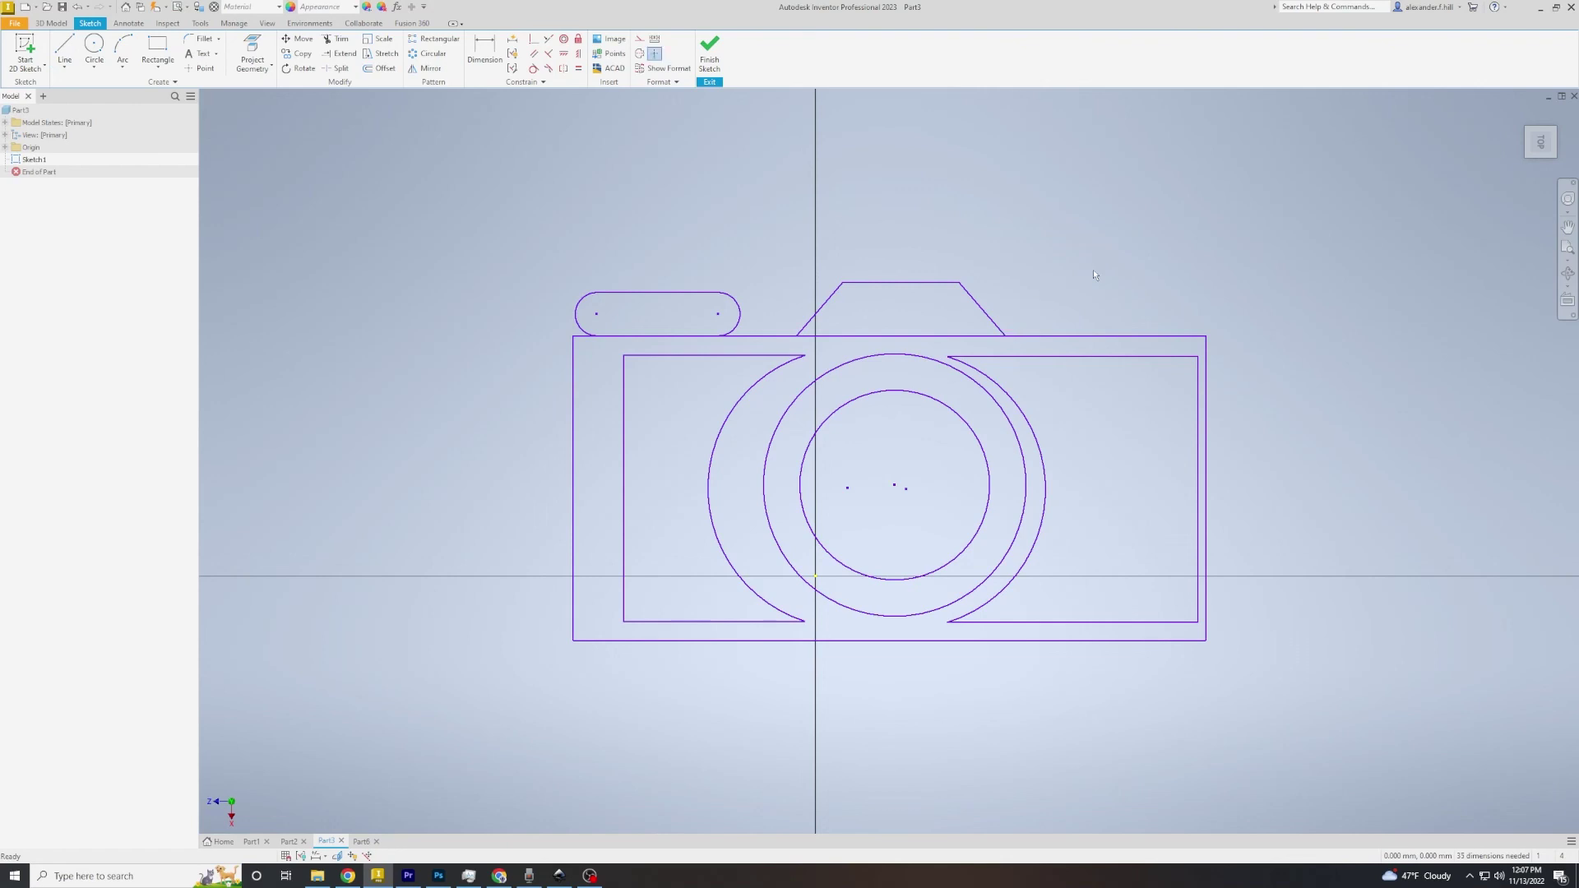